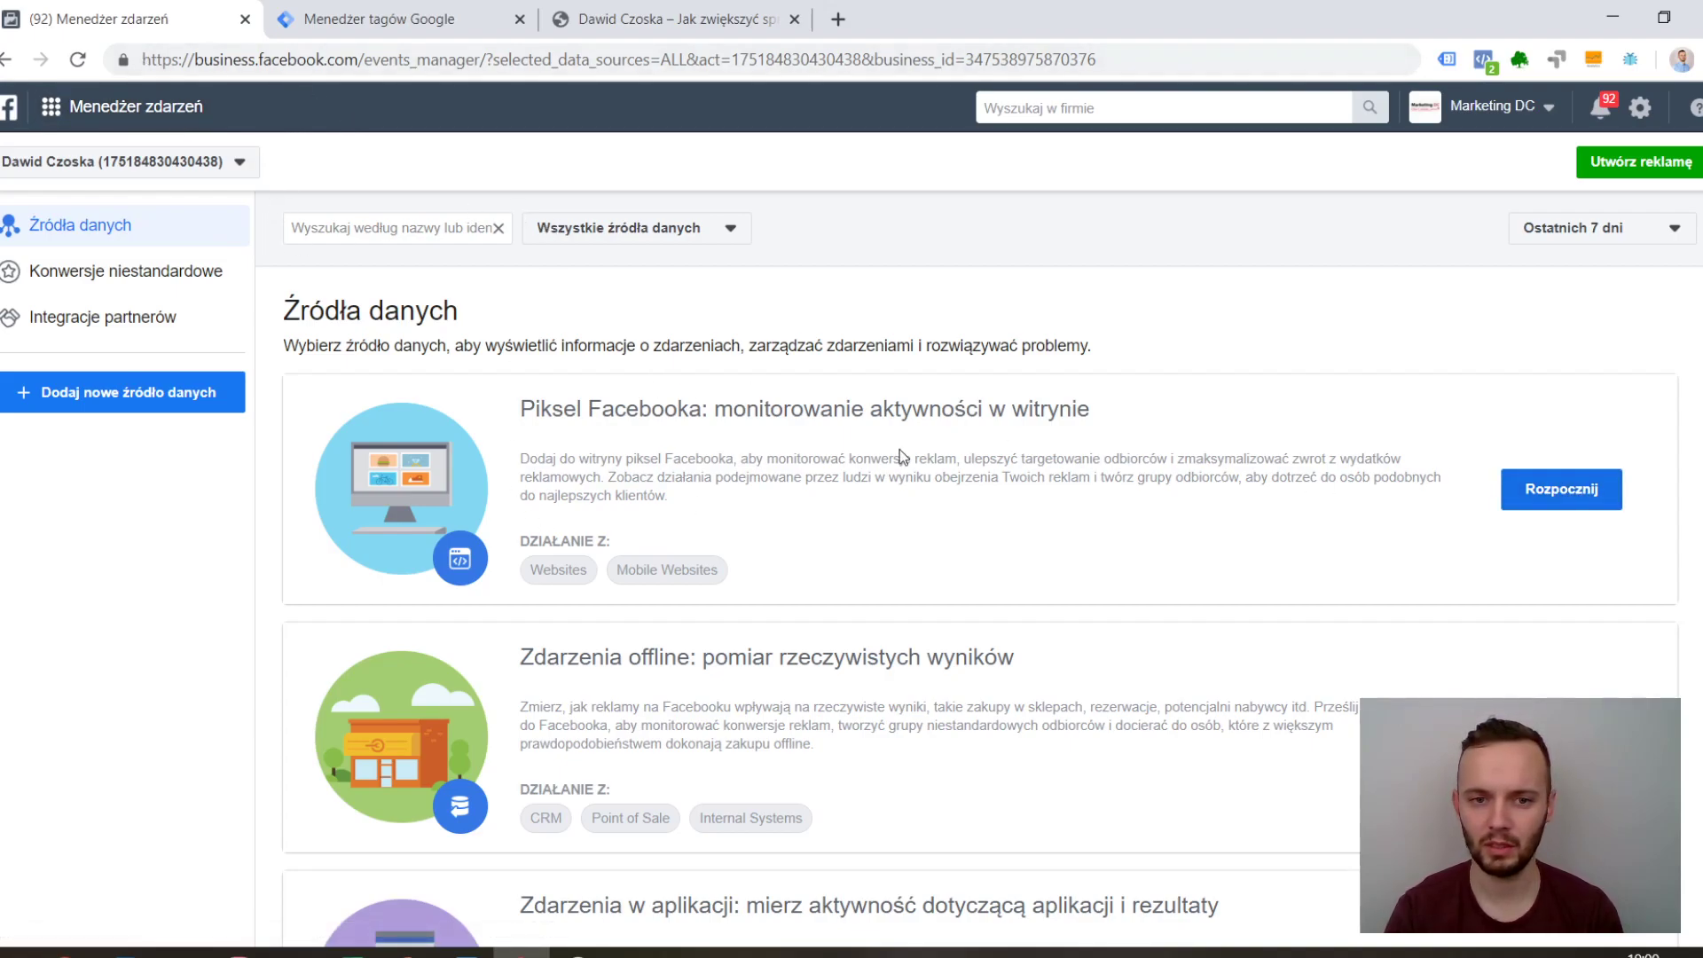
Create a website Facebook pixel named "Piksel konta" followed by the website's domain, leaving the optional site URL empty.
click(1535, 490)
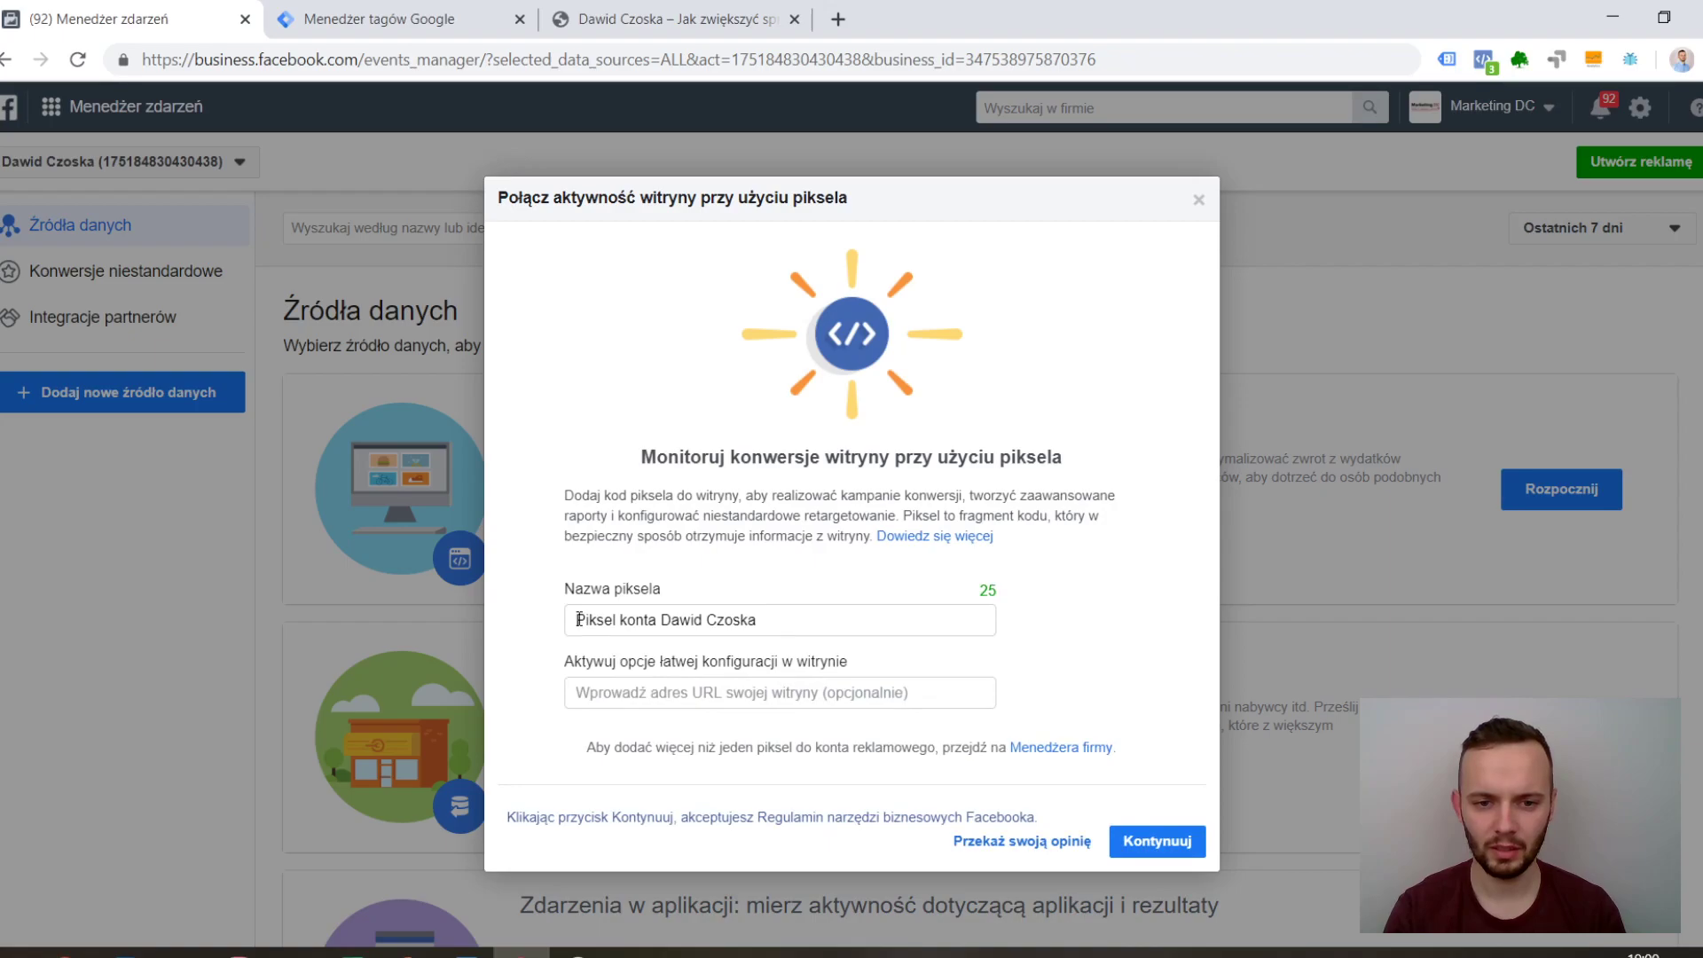
drag(770, 624, 662, 620)
text(www.dawidczoska.pl)
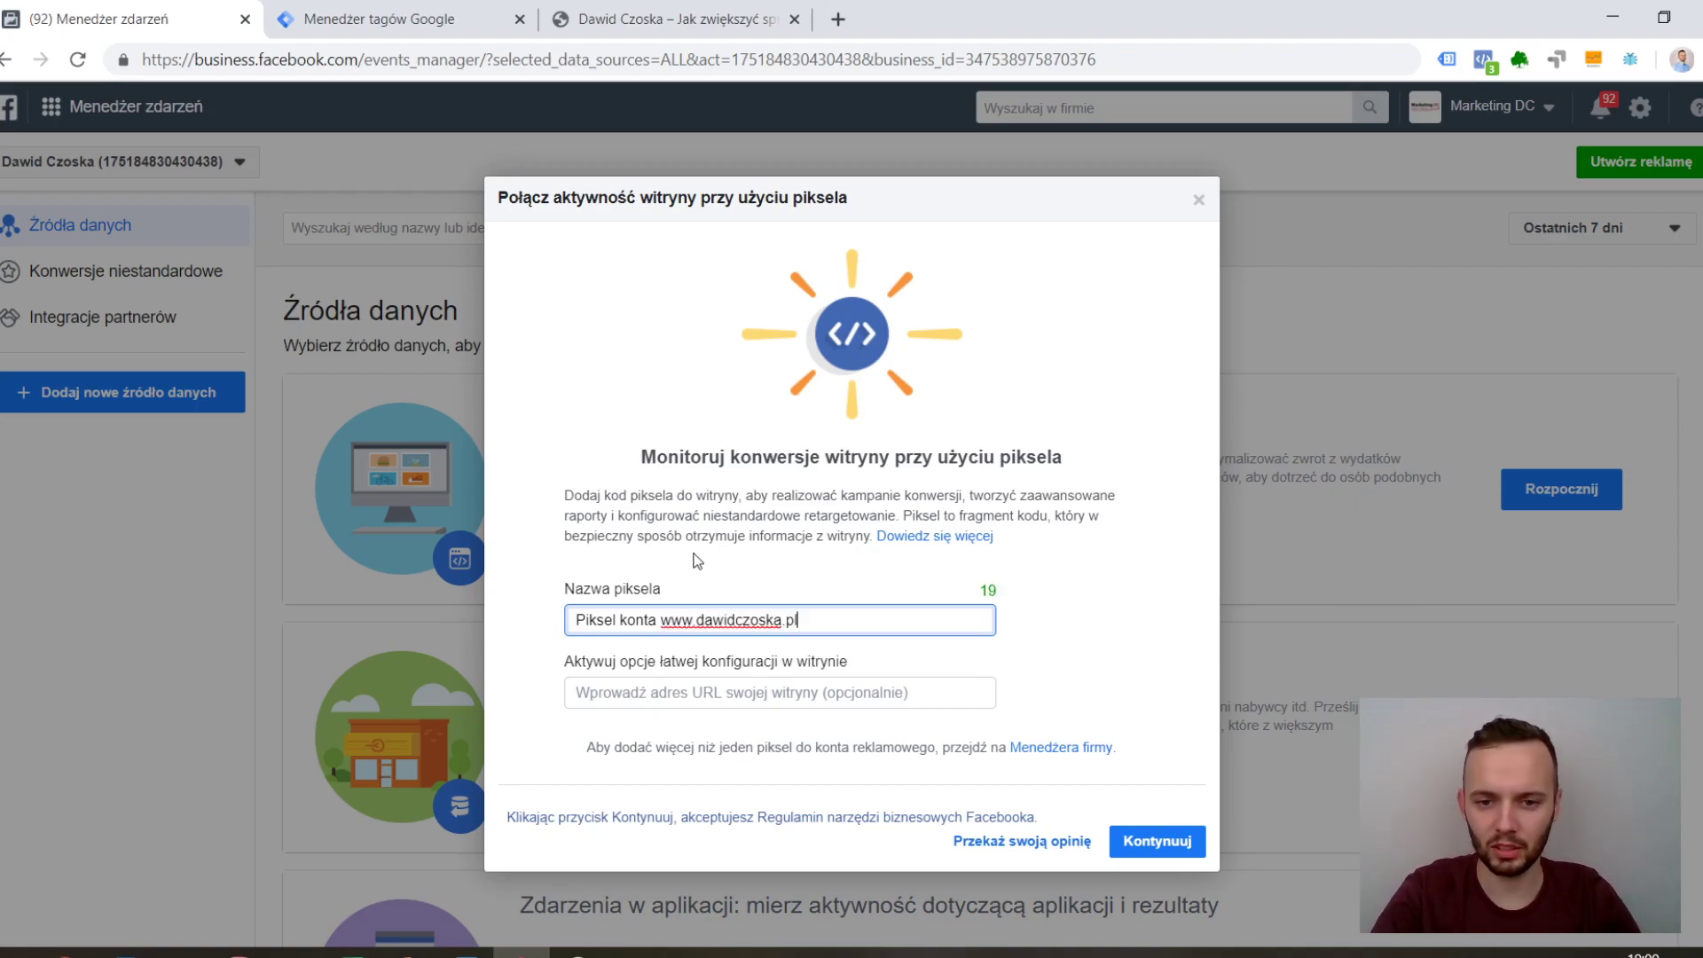
click(788, 579)
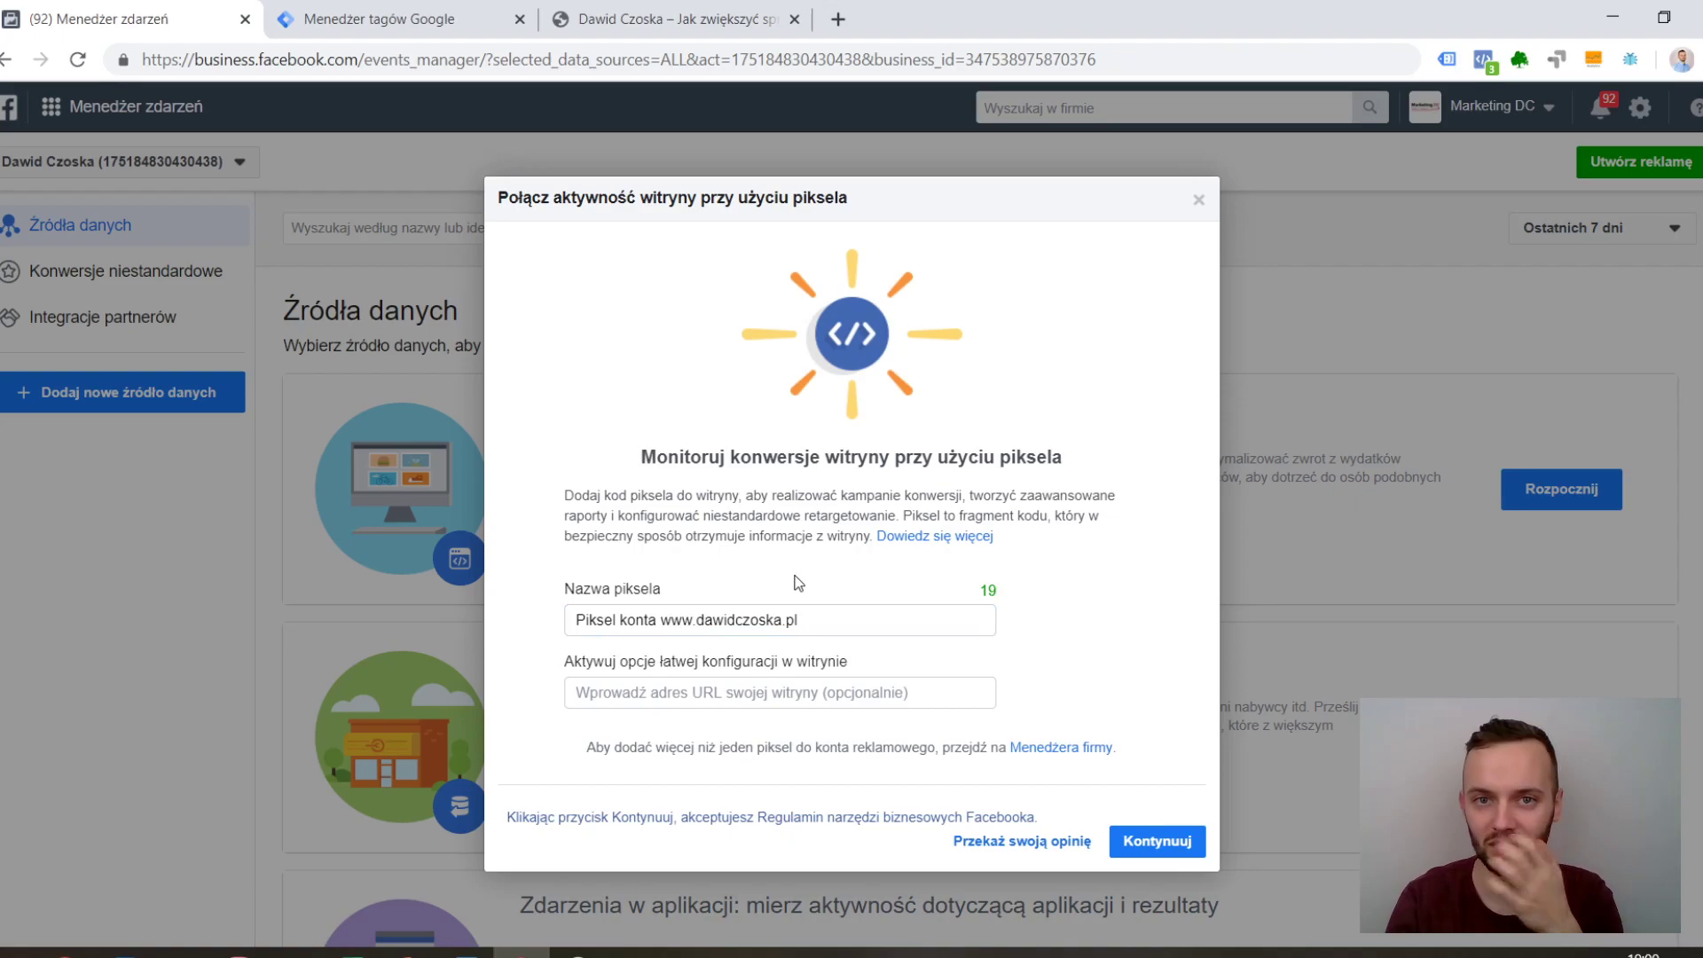
click(1144, 842)
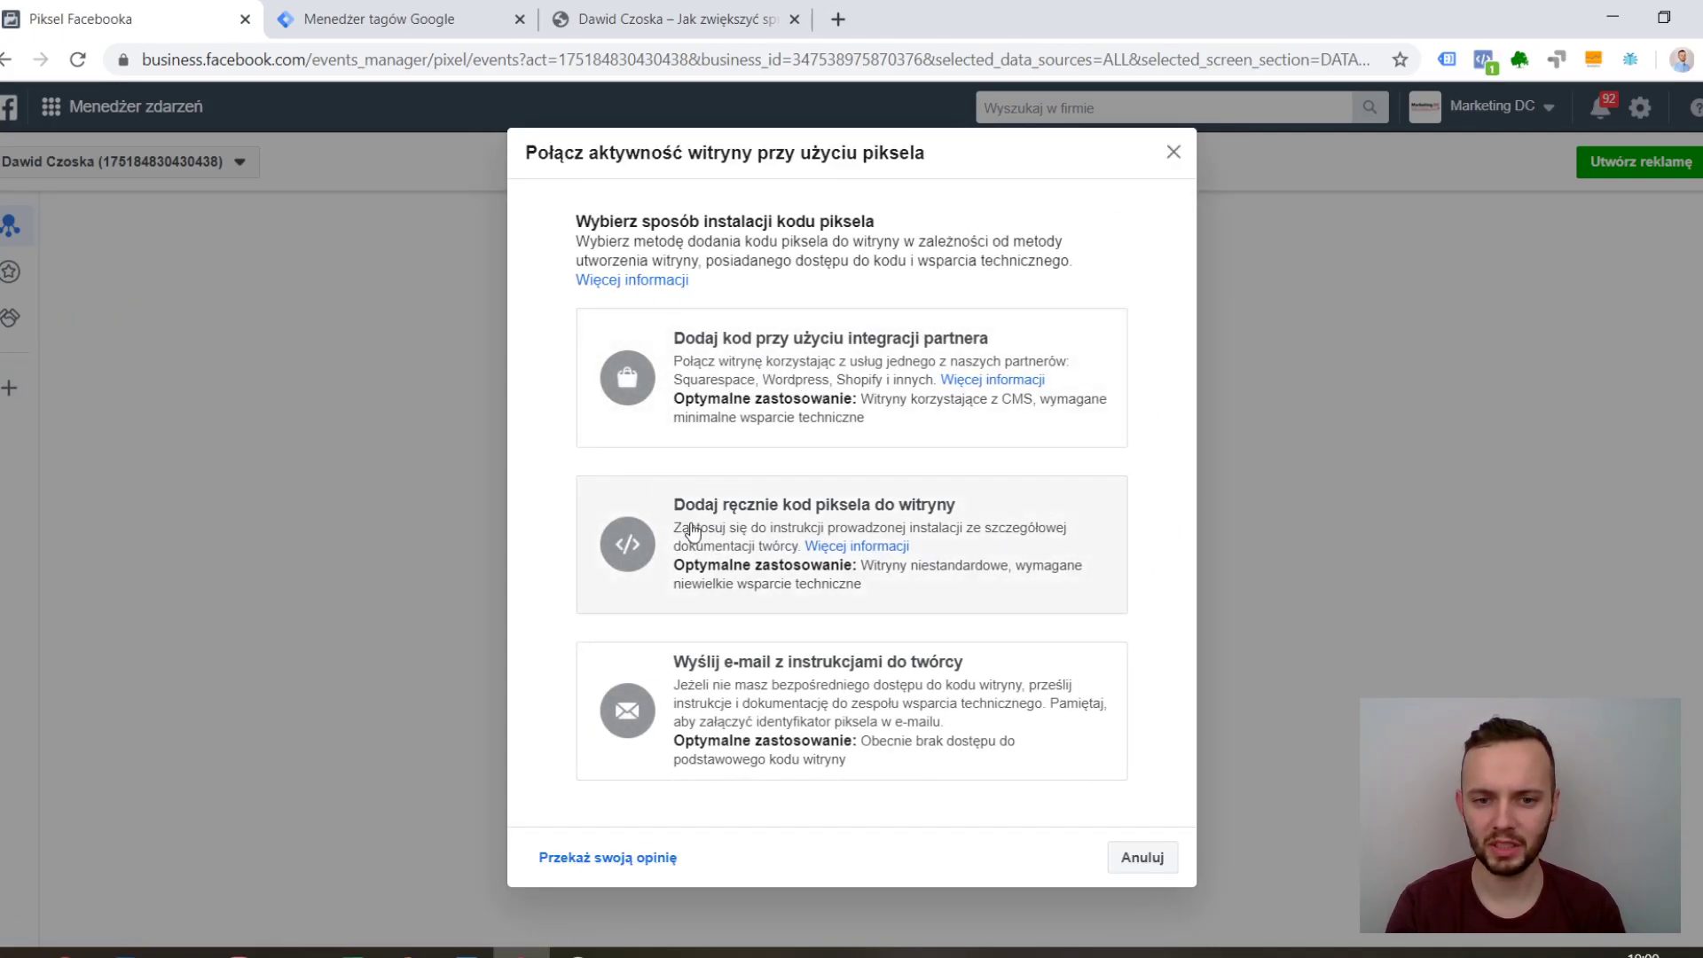
Choose manual installation of the pixel code and copy the base code to the clipboard.
click(768, 519)
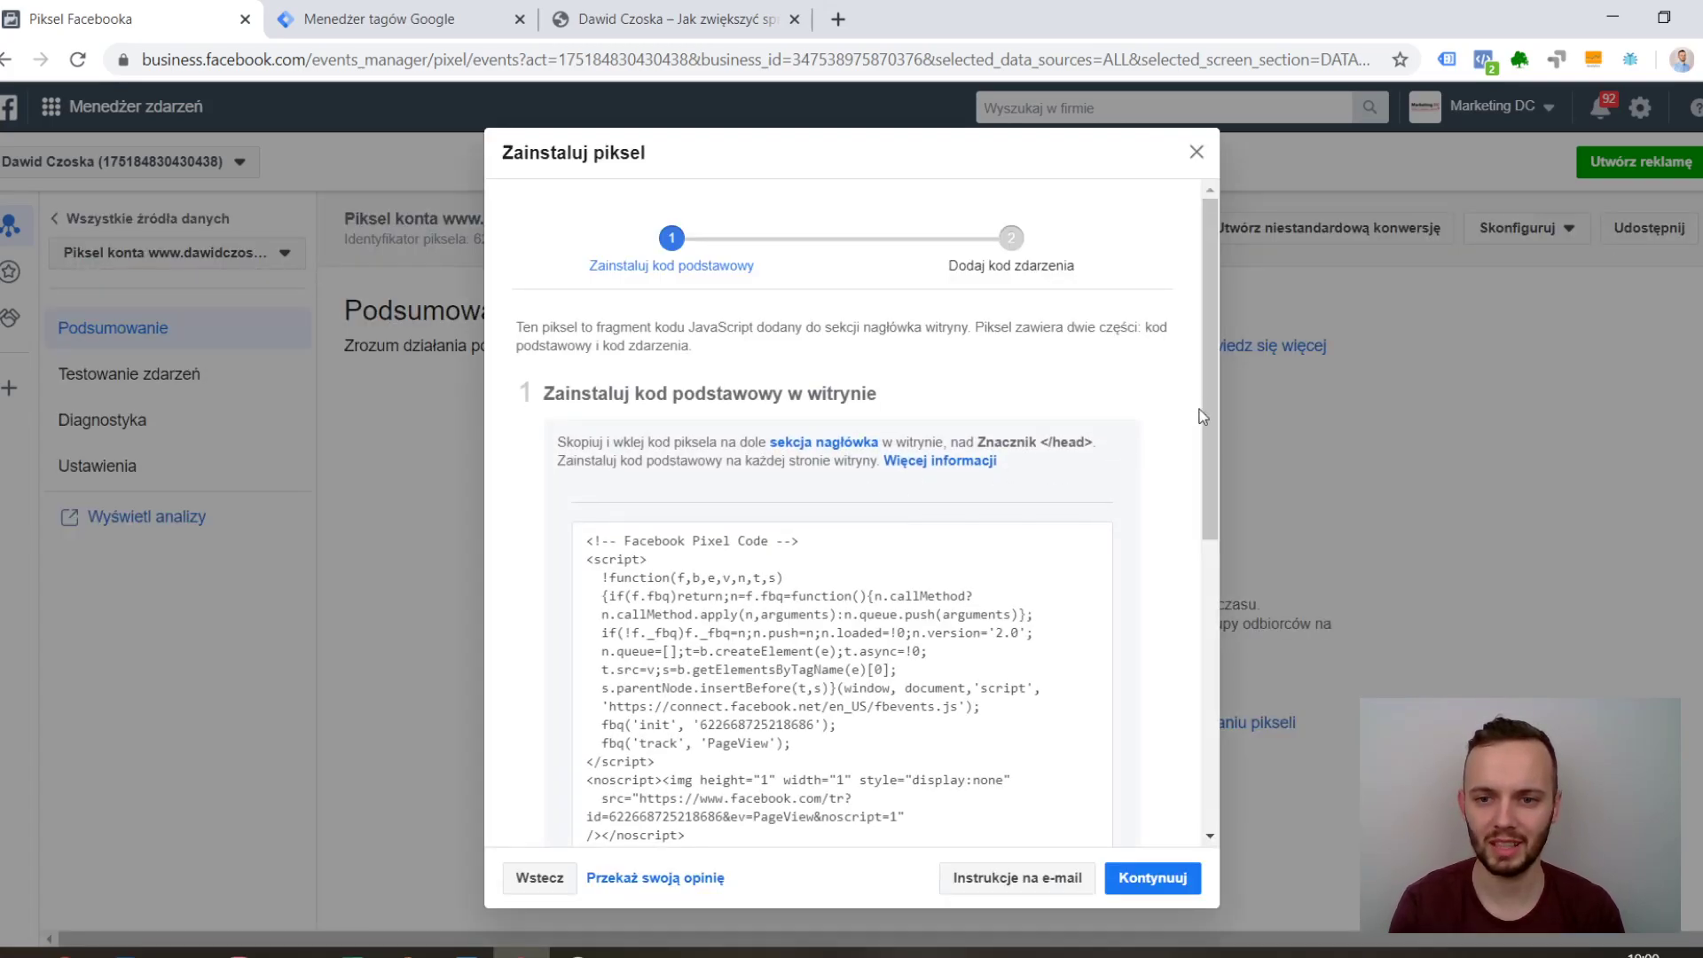
drag(1210, 406, 1203, 493)
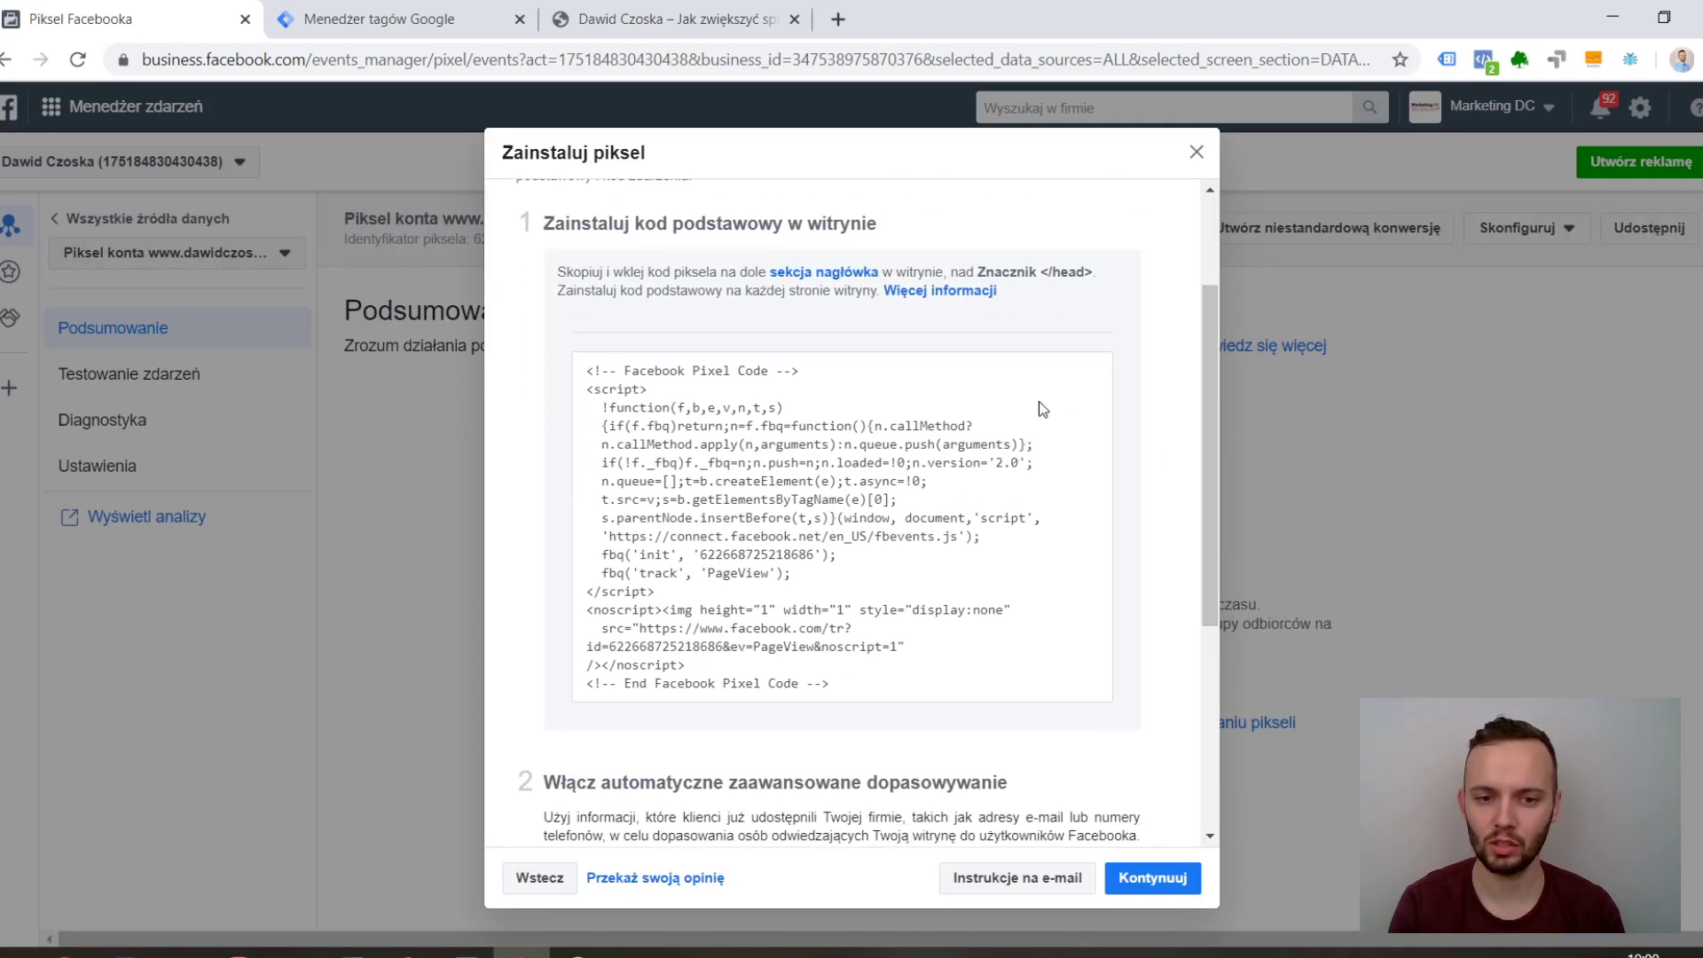
mouse_move(847, 530)
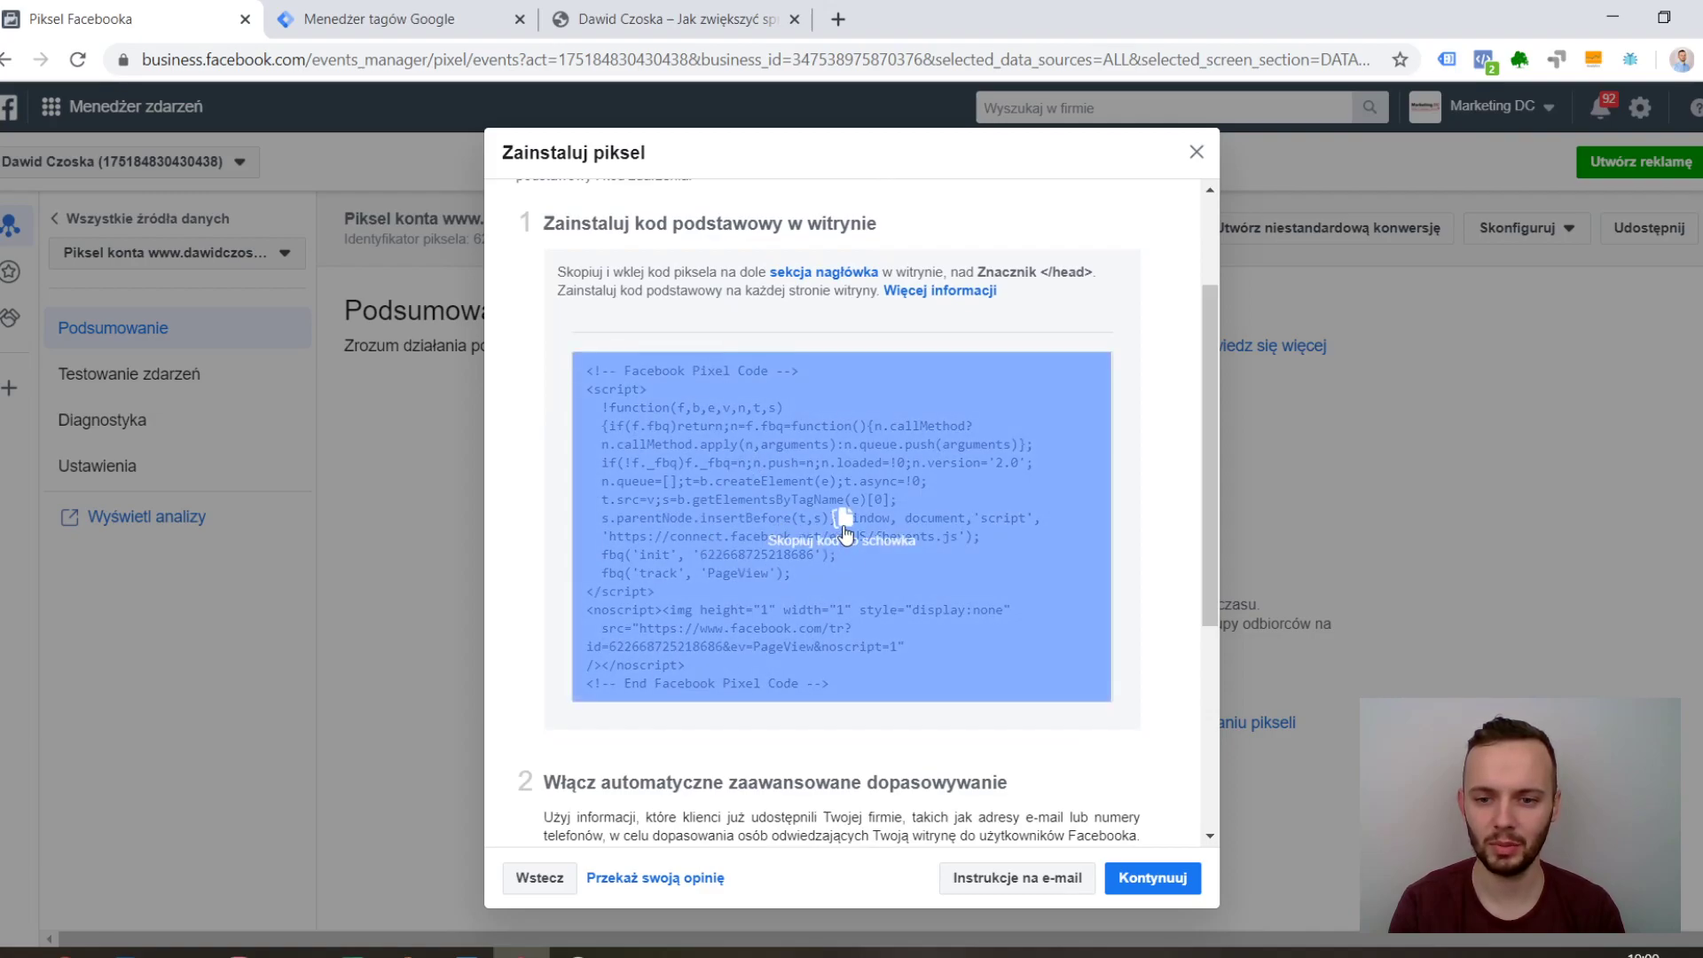
click(847, 530)
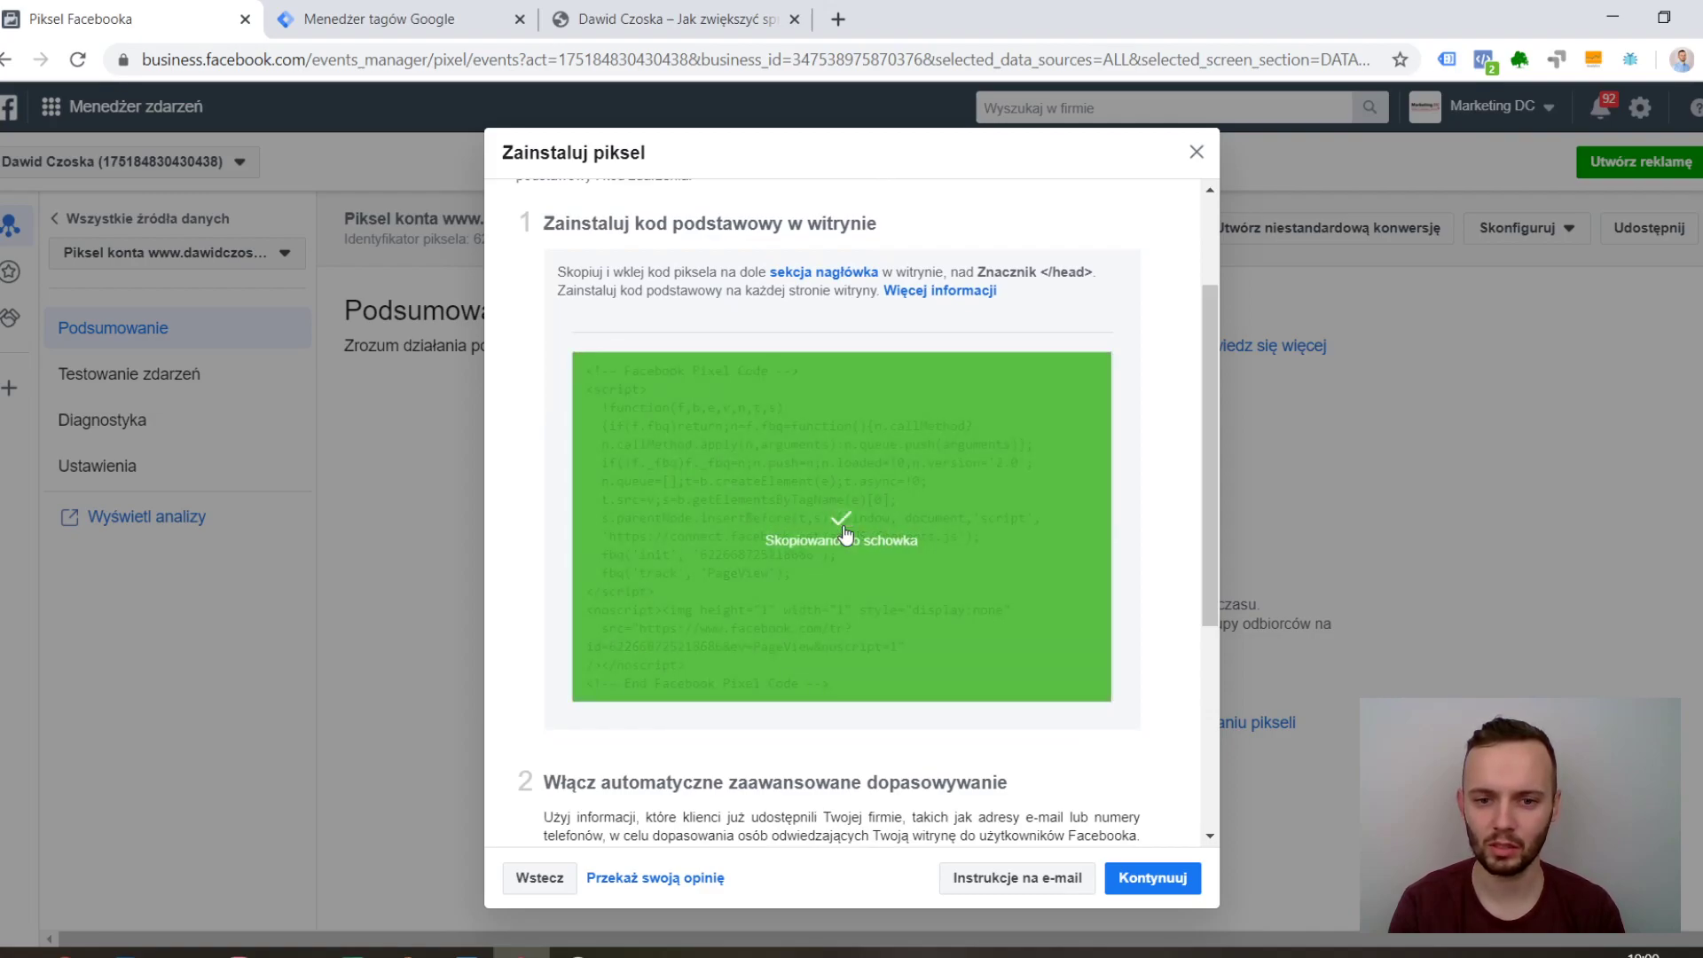
Switch to Google Tag Manager and start a new tag named "Piksel FB - General".
click(465, 26)
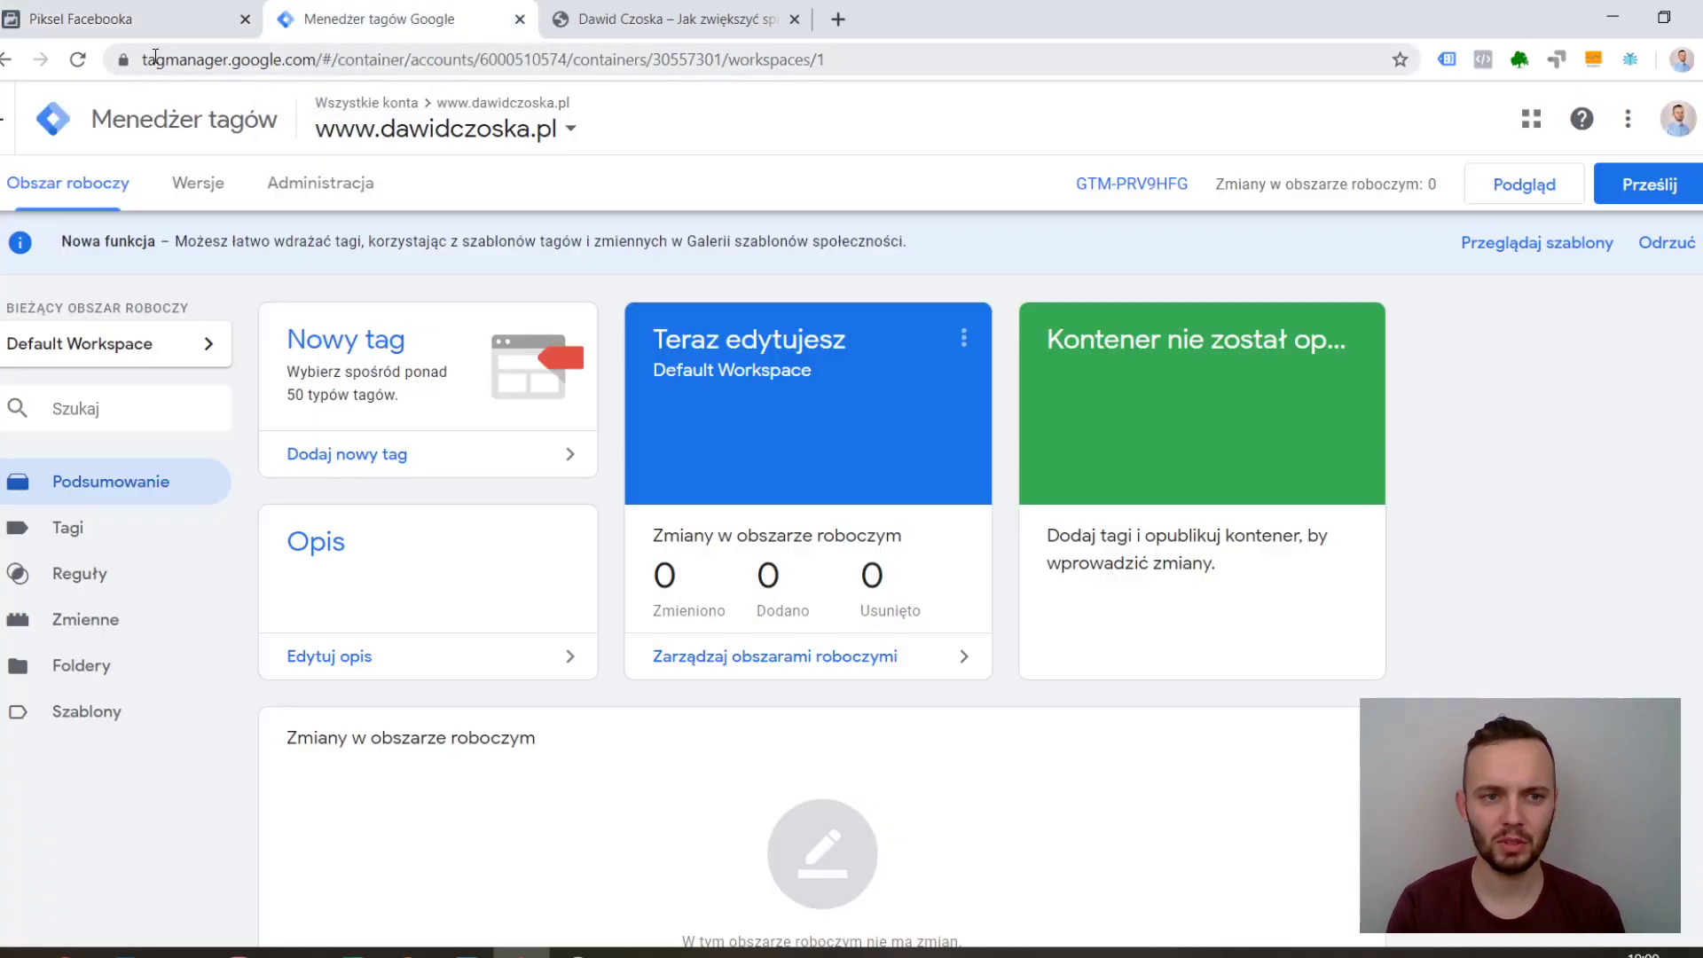
click(108, 531)
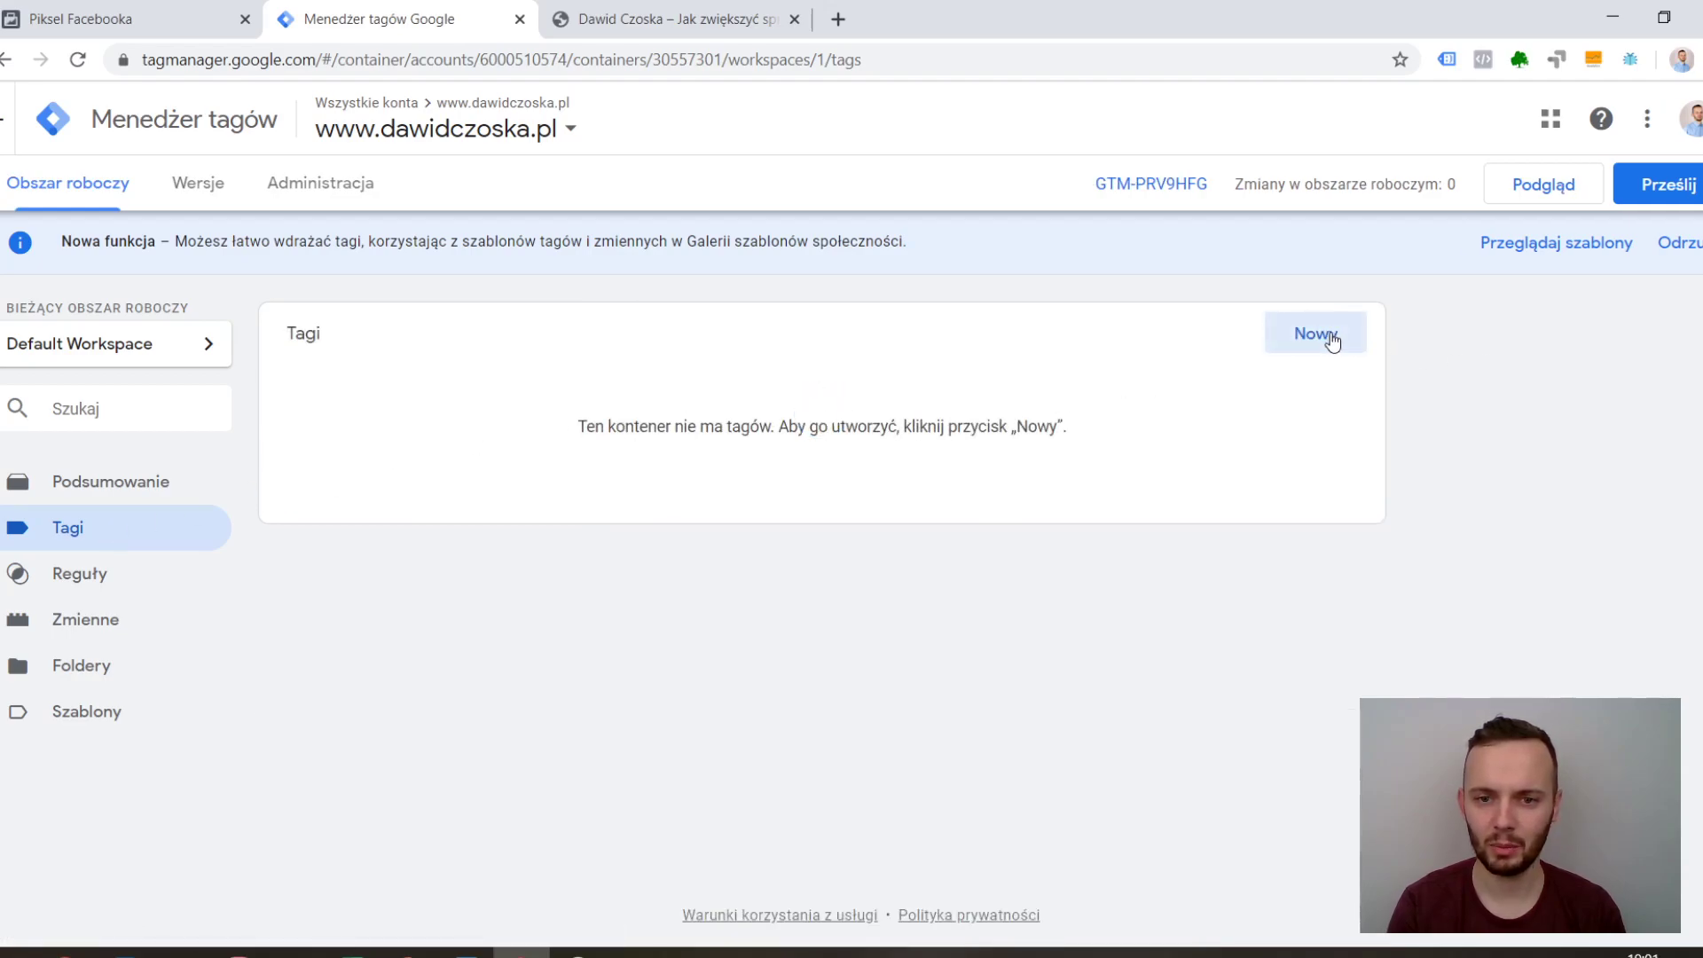
click(1331, 342)
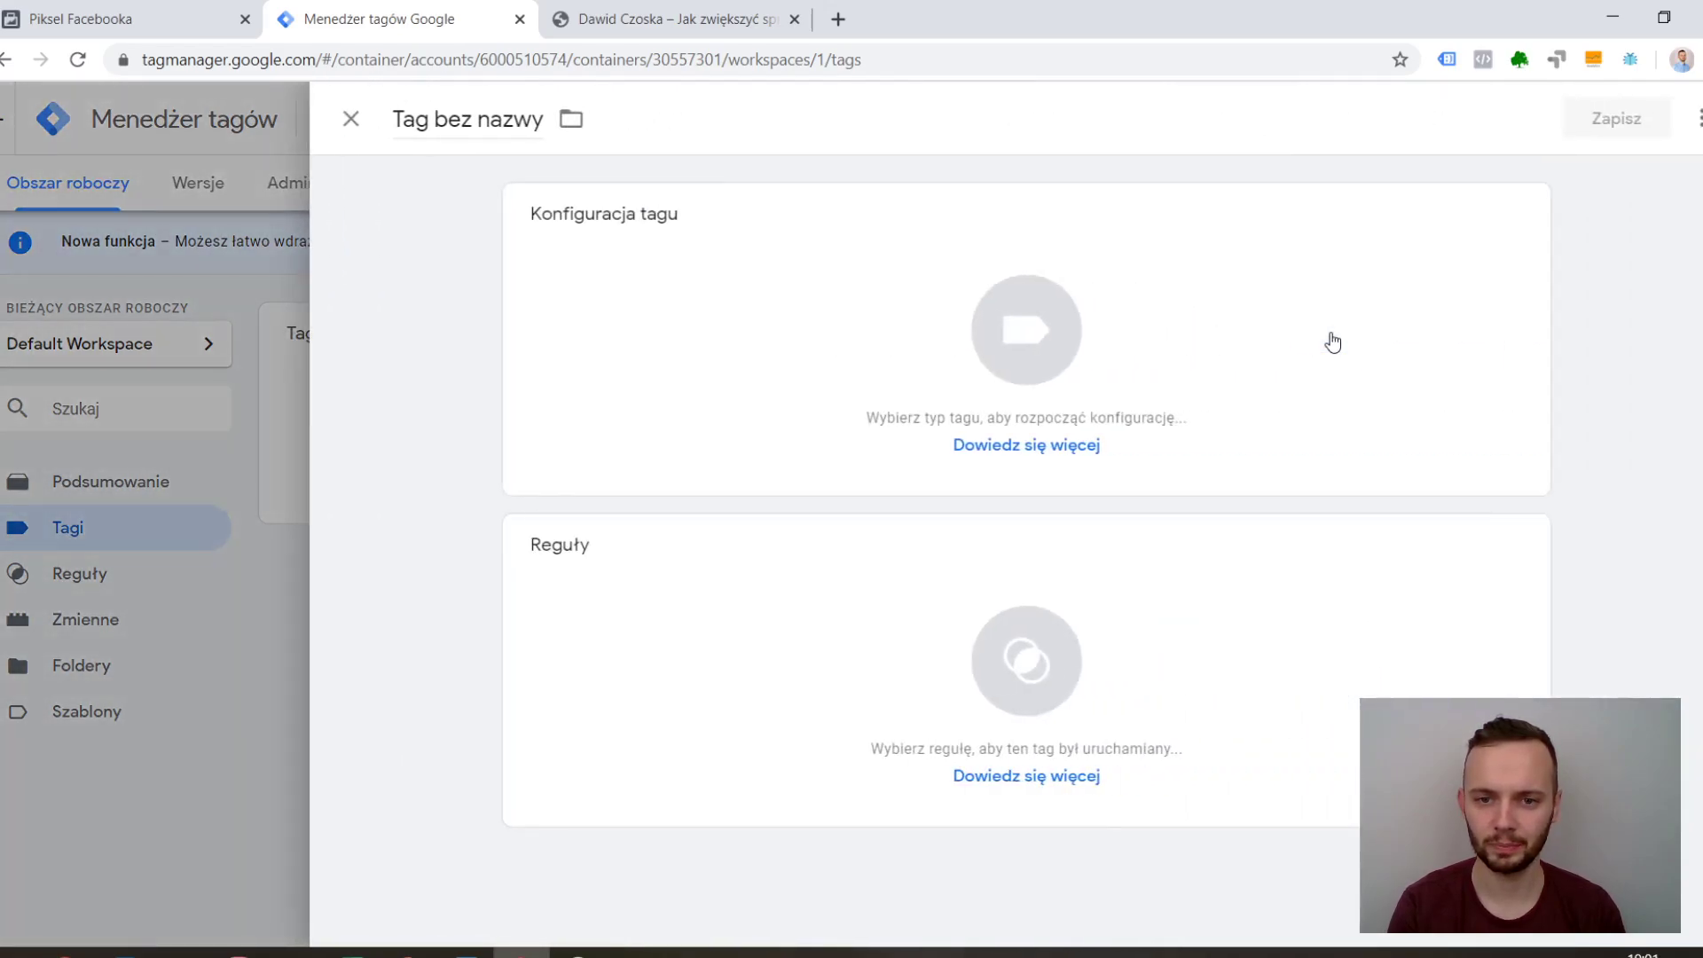
click(460, 118)
text(Piks)
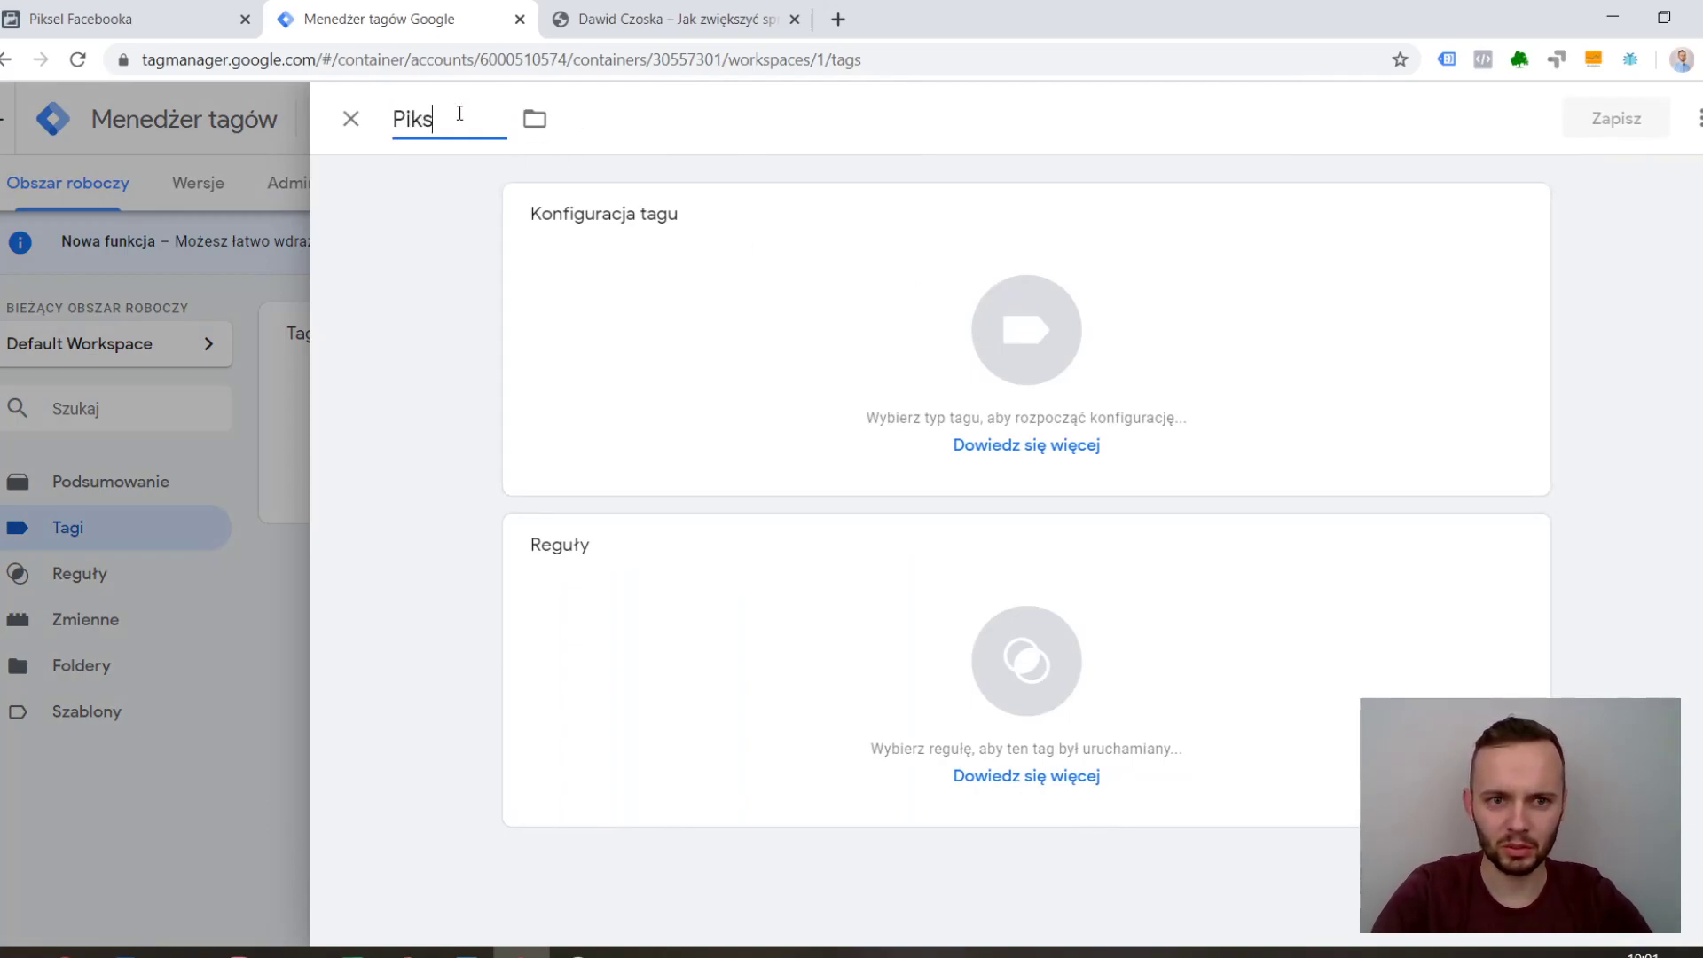
text(el FB - General)
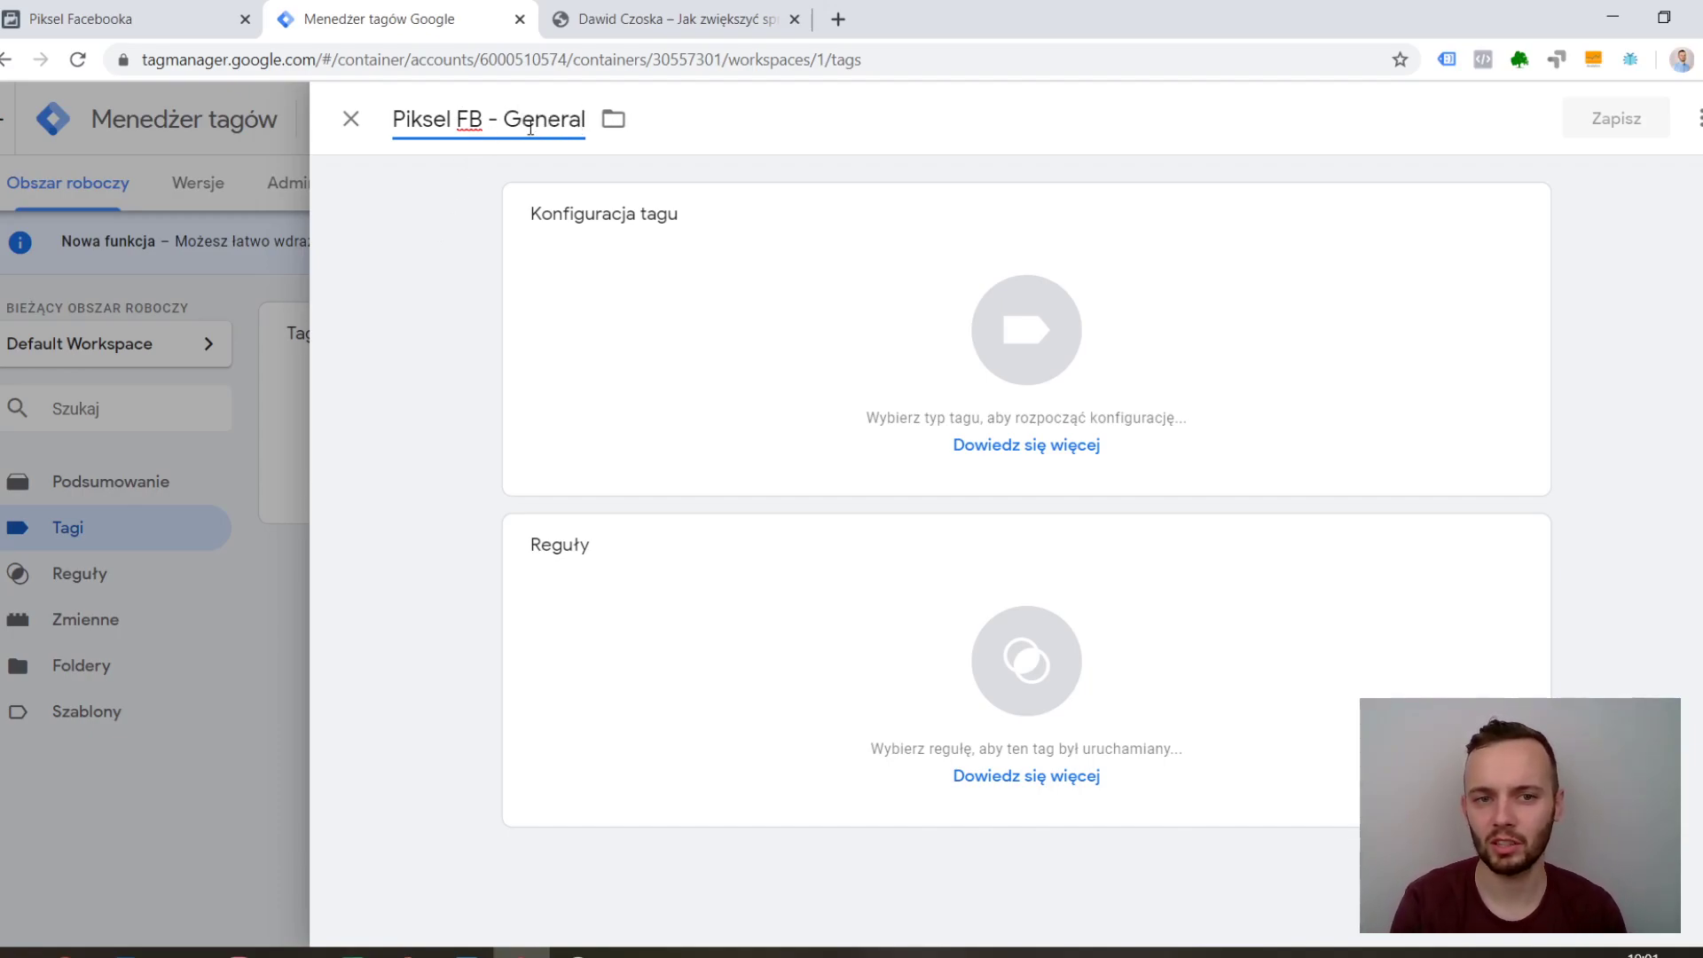
Set the tag type to custom HTML (Niestandardowy kod HTML) and paste the copied Facebook pixel code into it.
click(1034, 340)
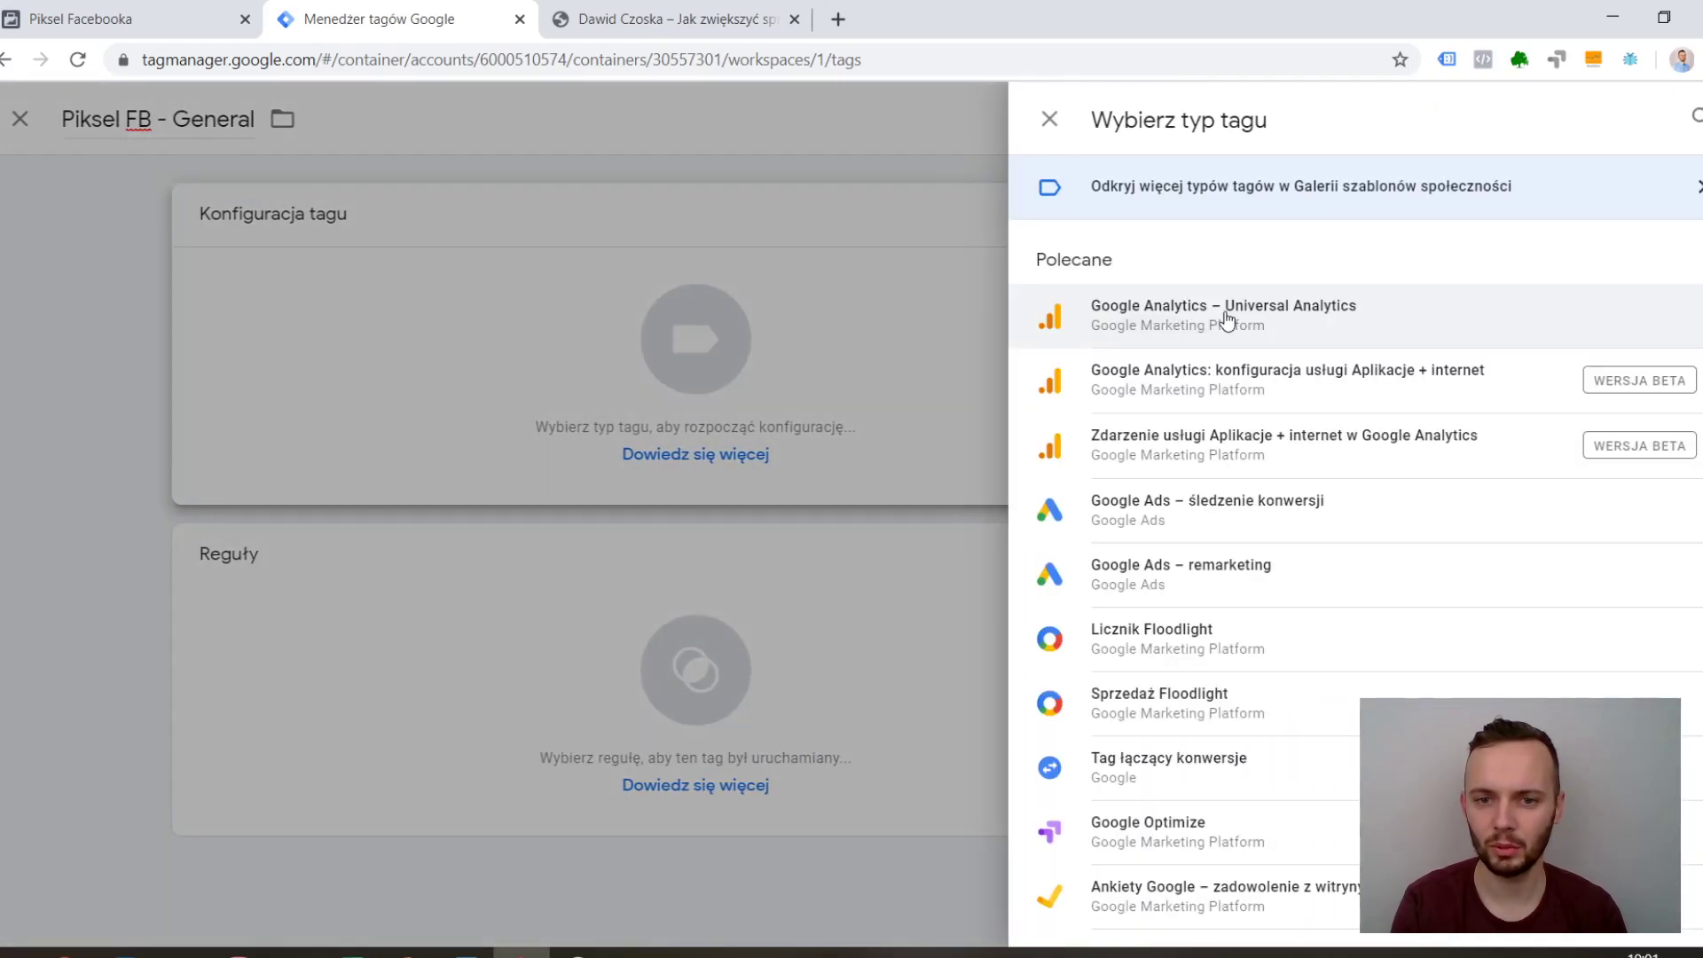
scroll(1356, 532, down, 6)
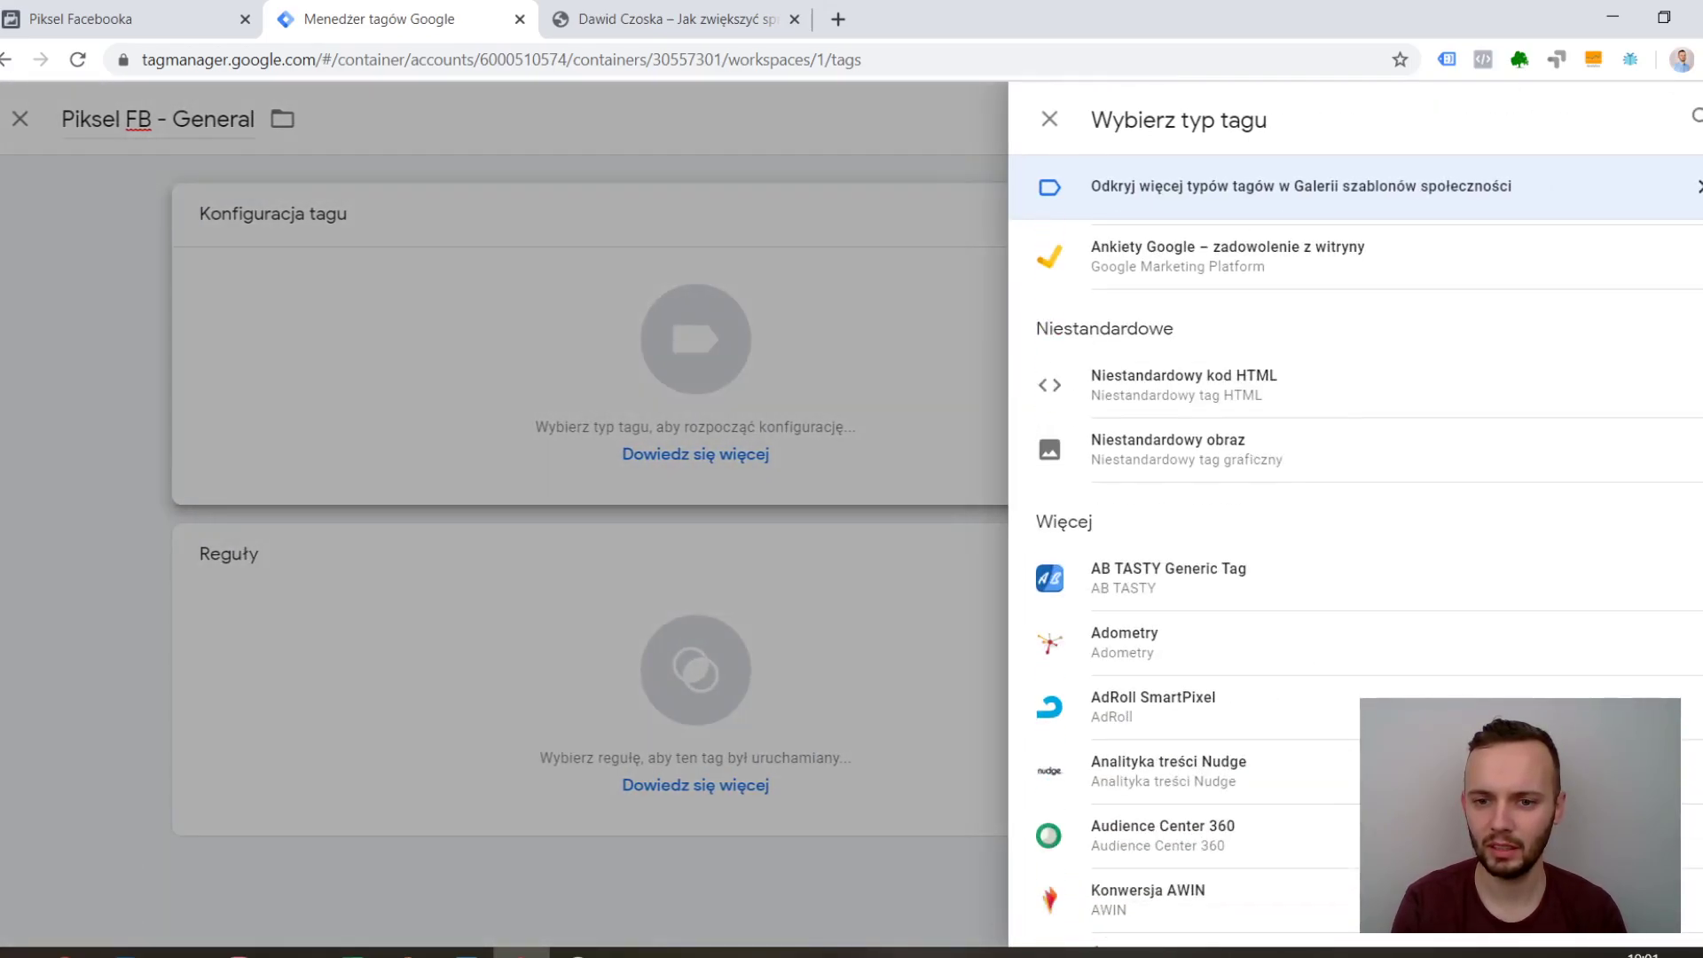
click(1165, 395)
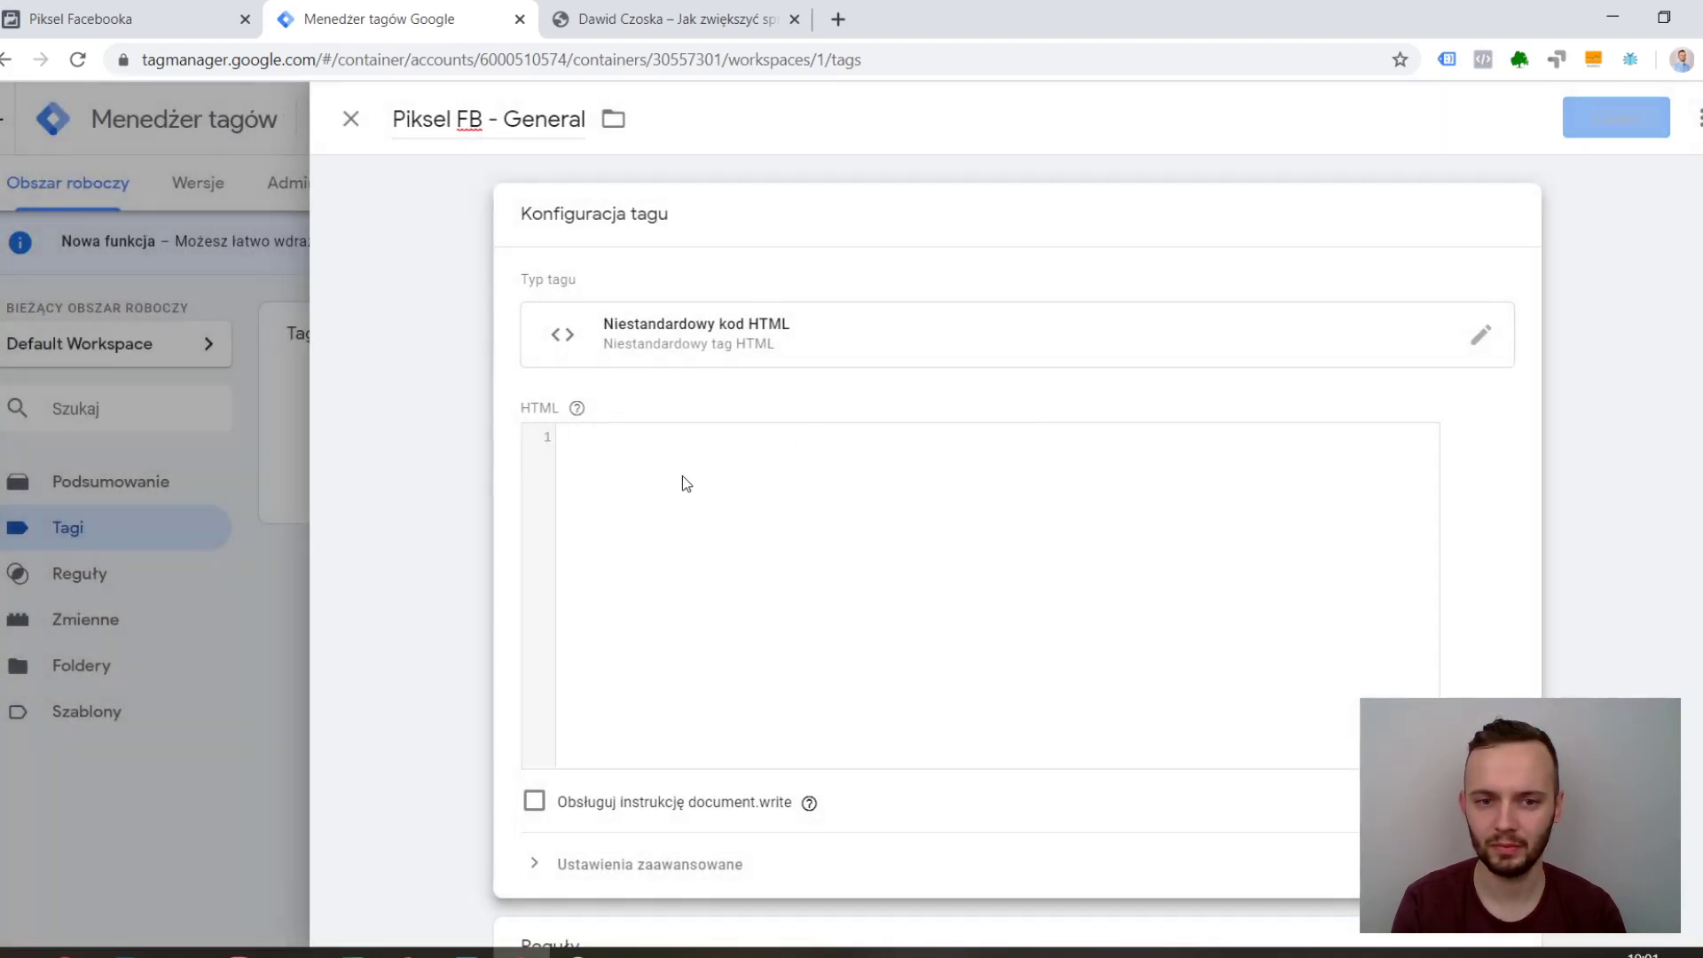
click(665, 441)
key(ctrl+v)
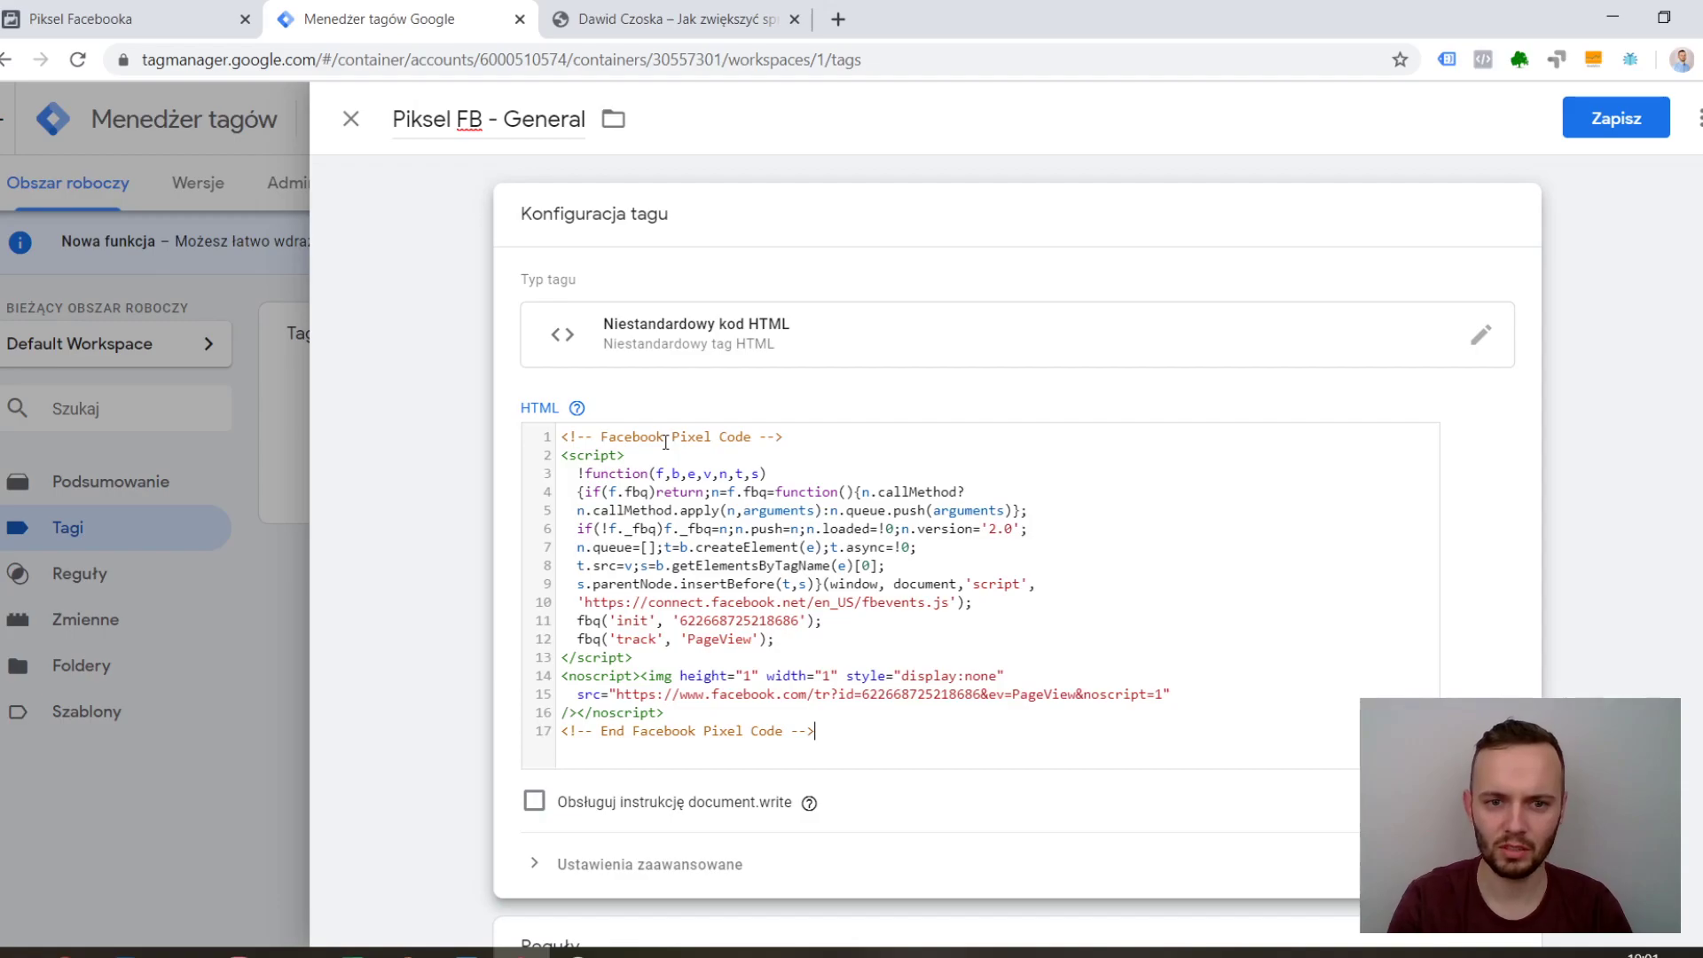
click(80, 19)
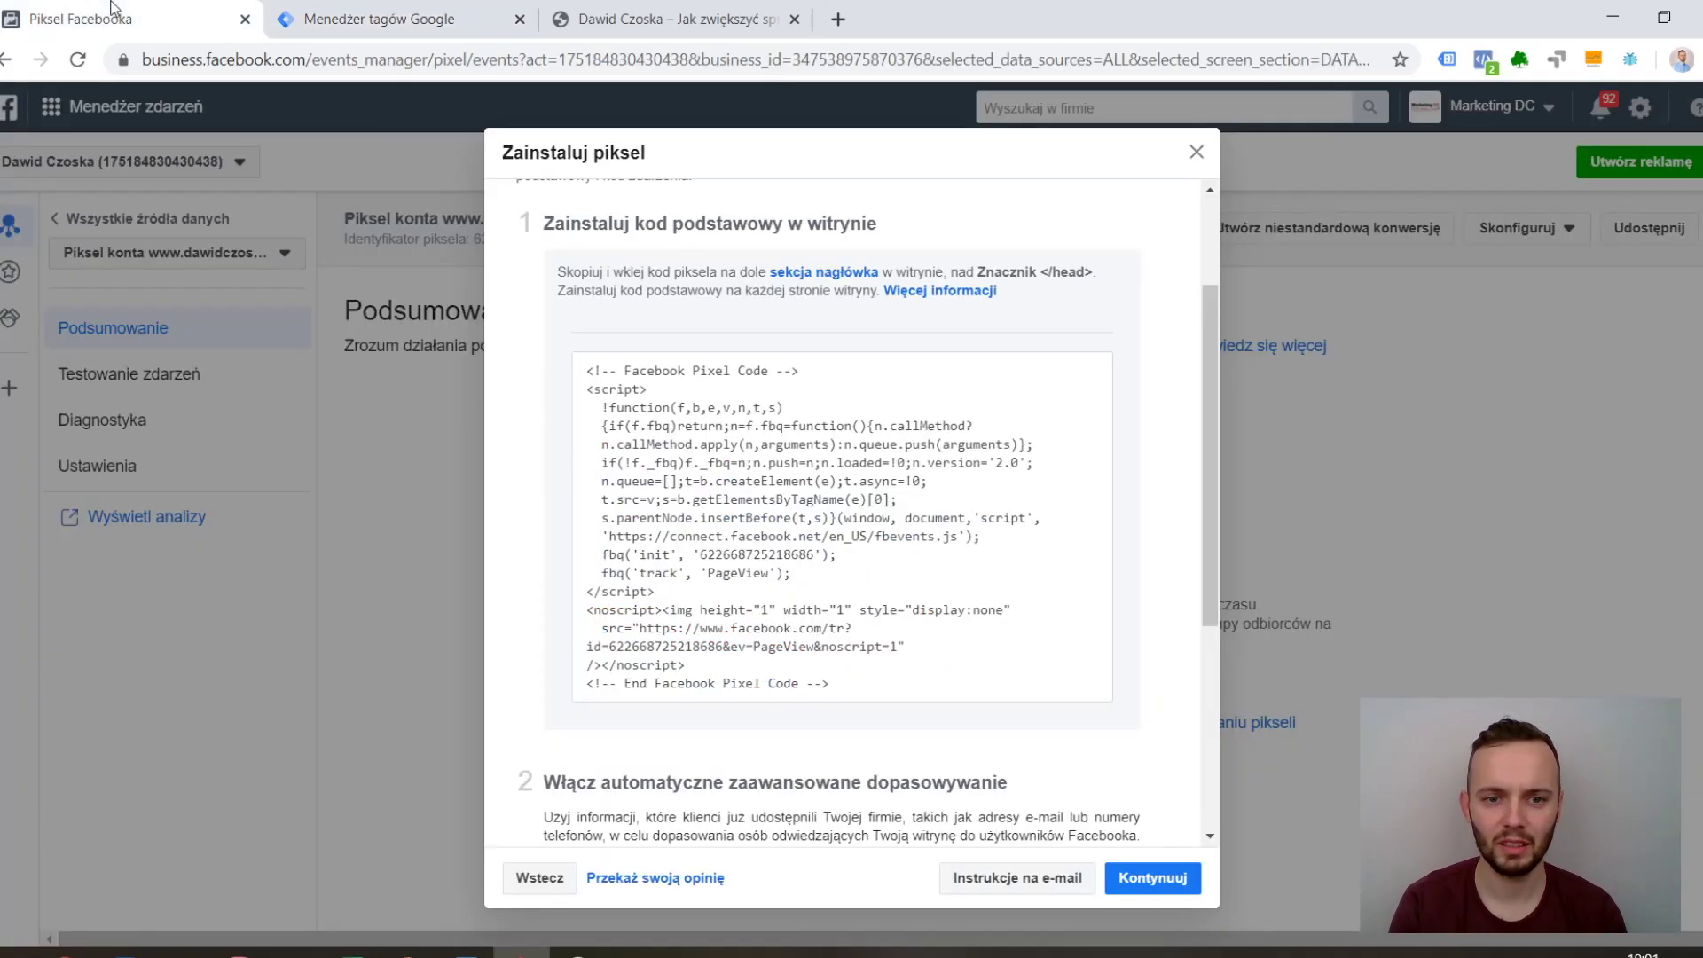
click(376, 14)
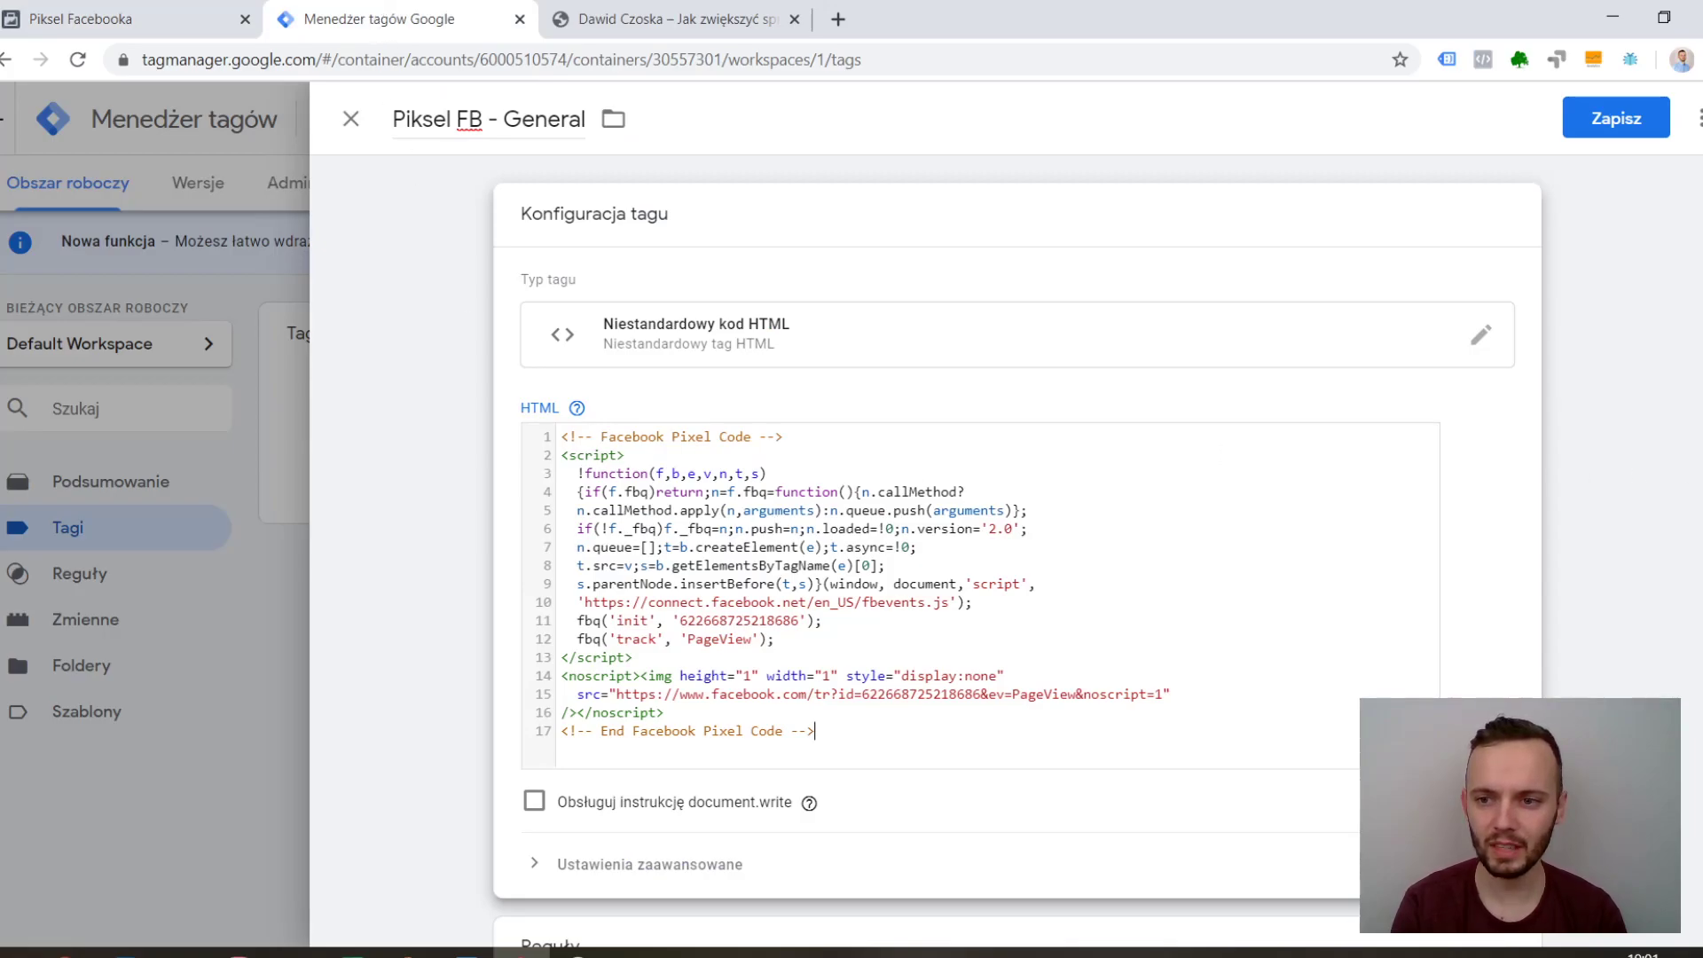
Delete the whole noscript block from the pixel code, along with the leftover empty line.
scroll(1055, 550, down, 1)
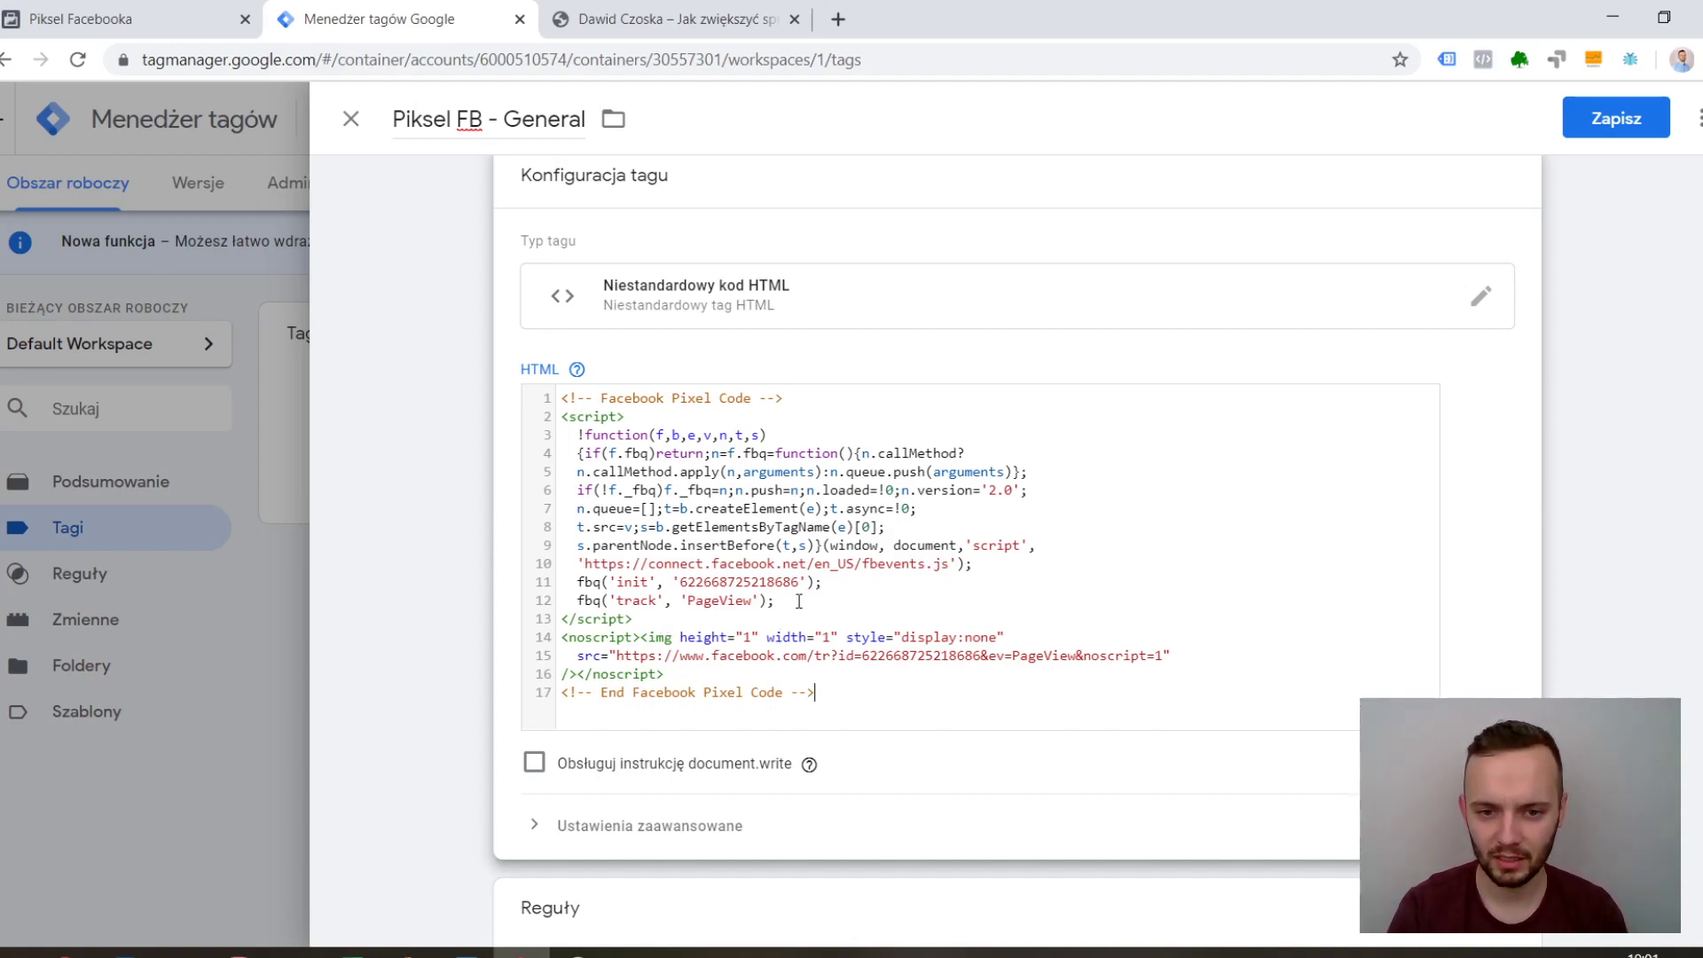
drag(677, 678, 562, 646)
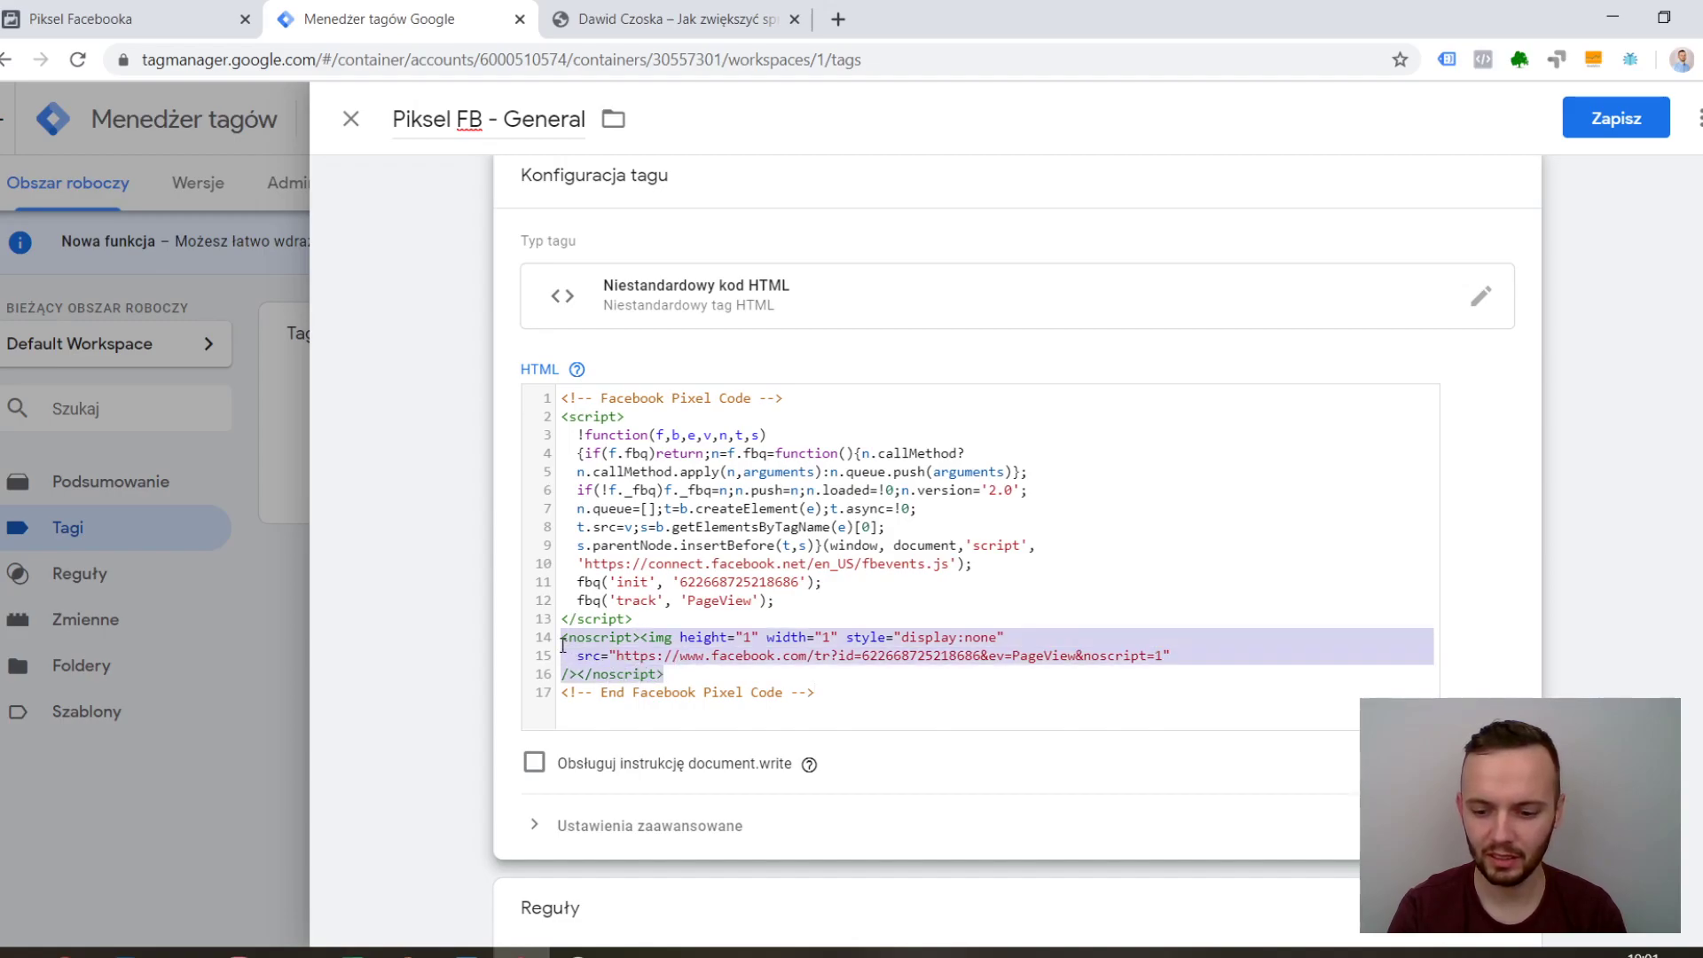
click(616, 646)
click(671, 679)
drag(671, 679, 555, 641)
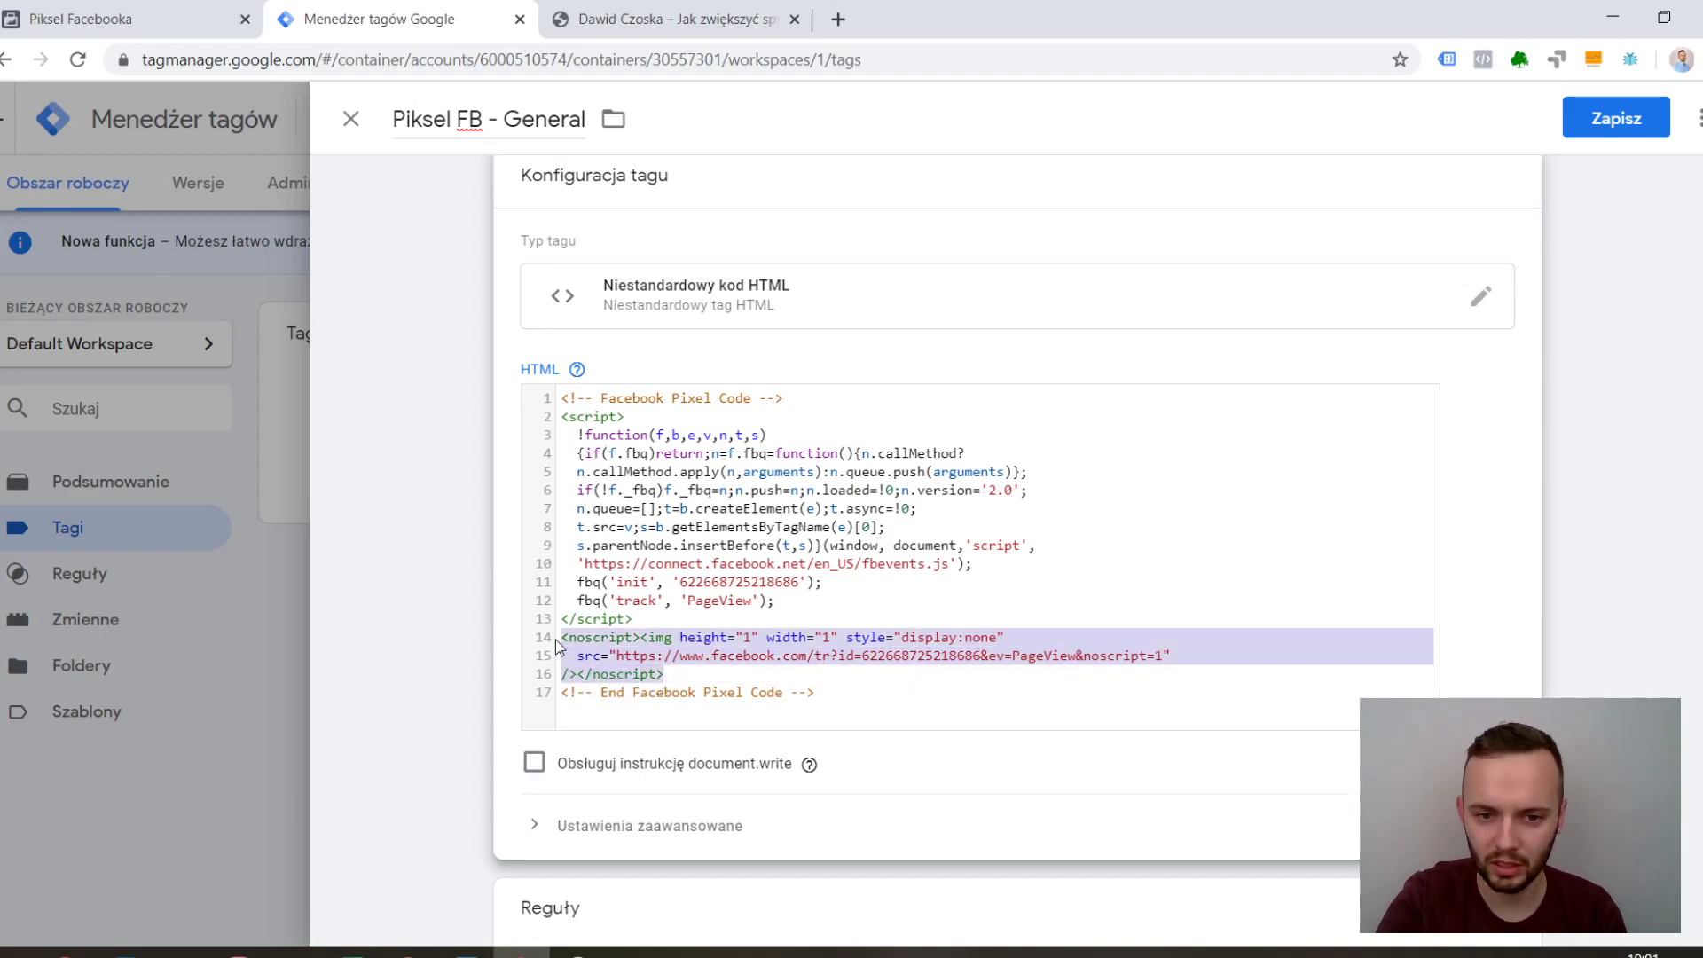
key(BackSpace)
key(BackSpace)
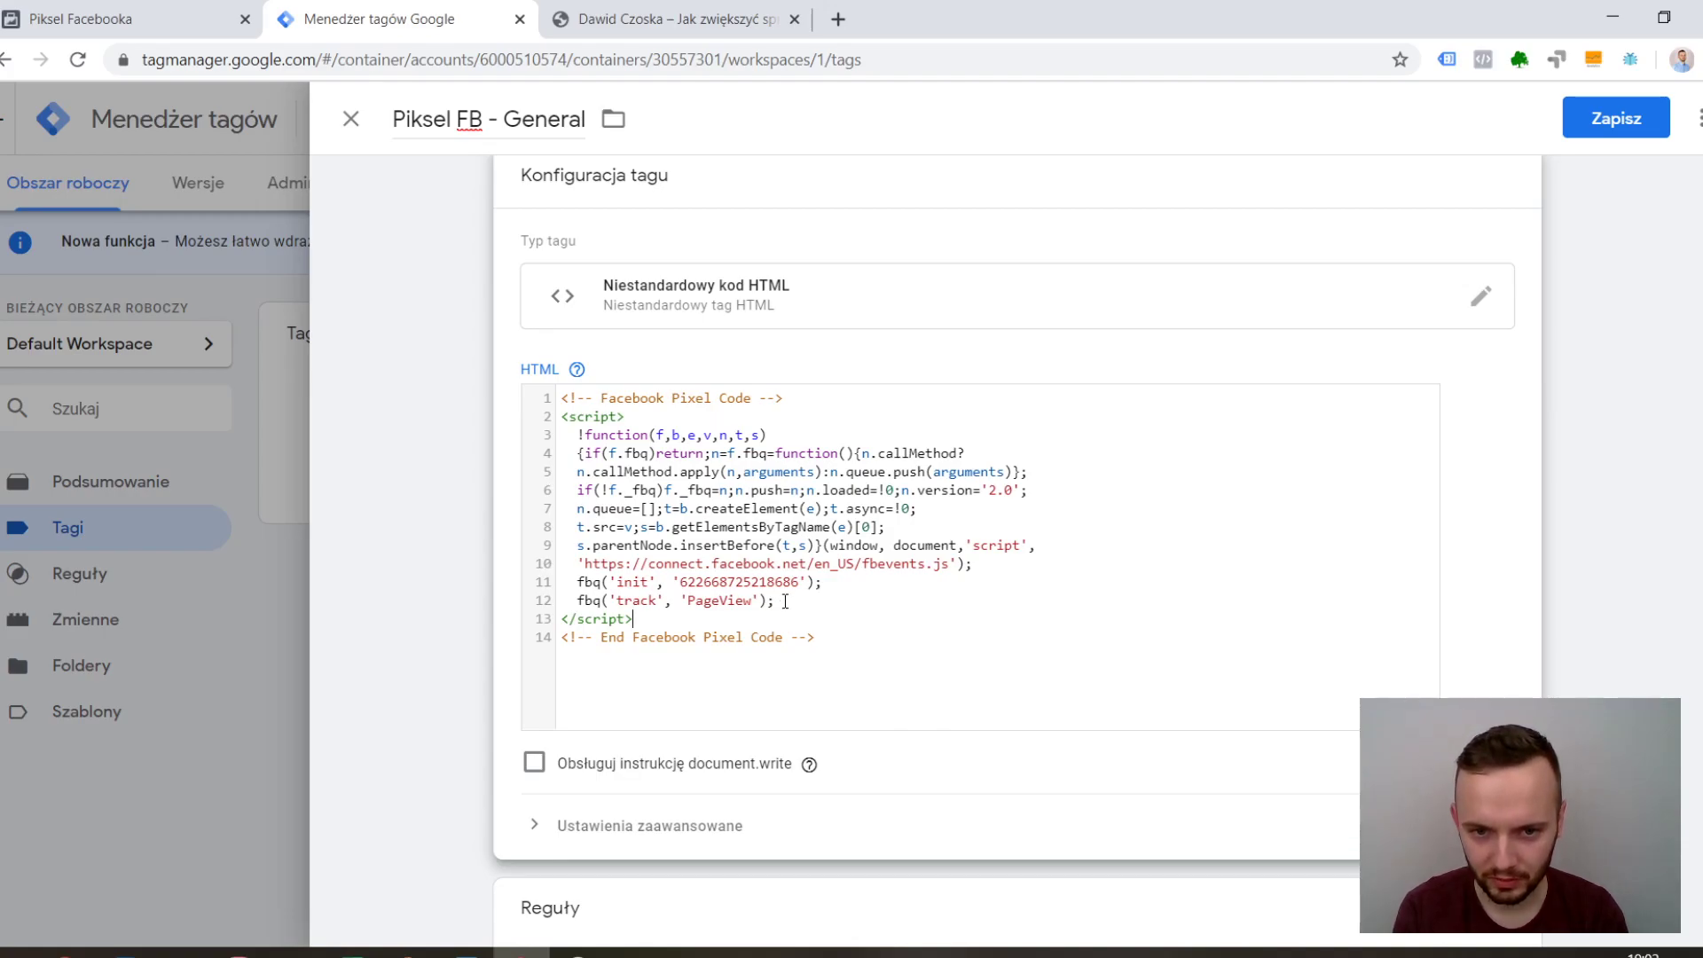
Remove the fbq('track', 'PageView'); line from the pixel script, leaving no empty line.
drag(779, 601, 587, 604)
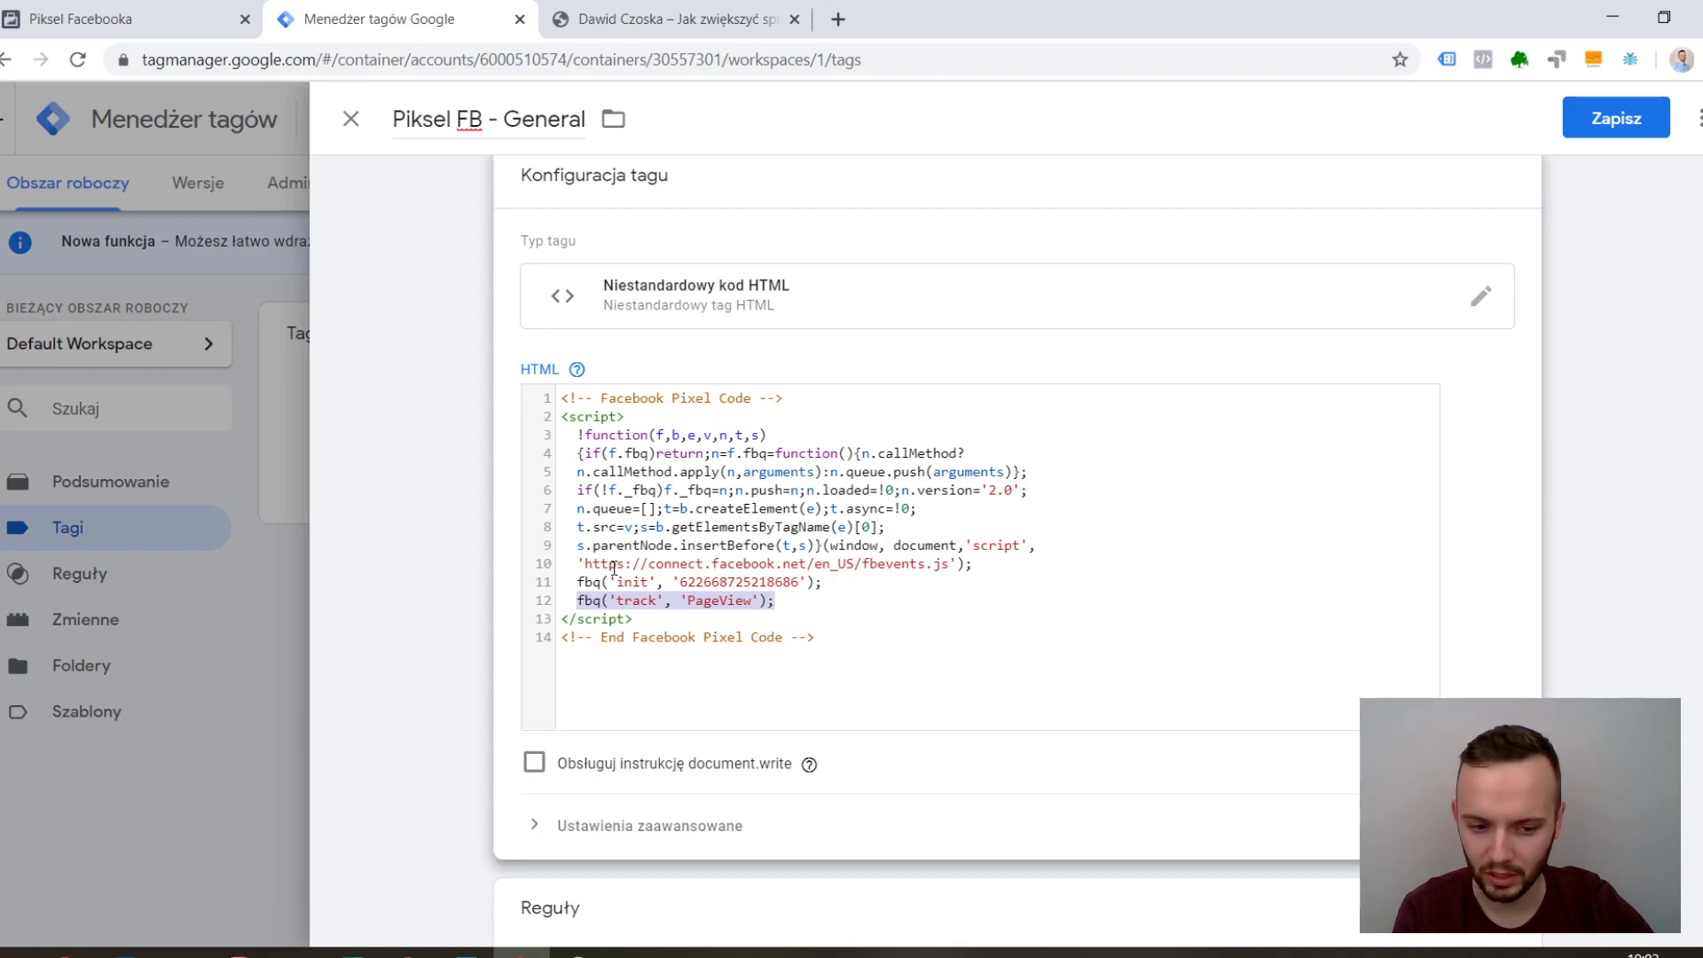
key(BackSpace)
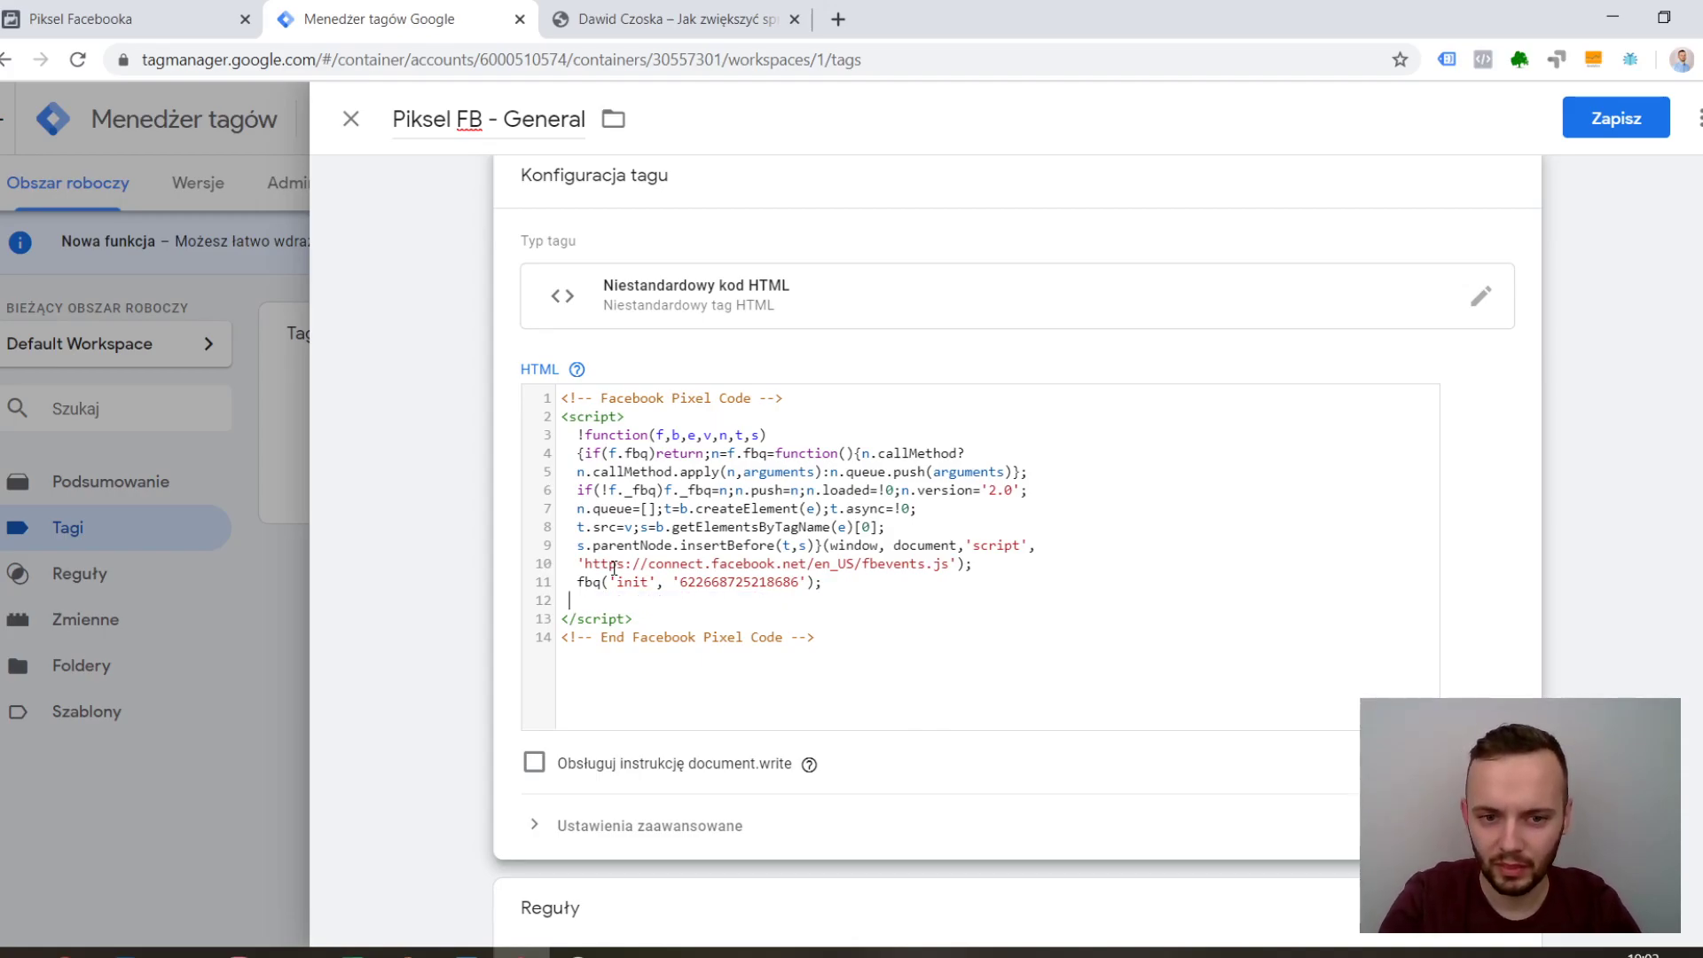
key(BackSpace)
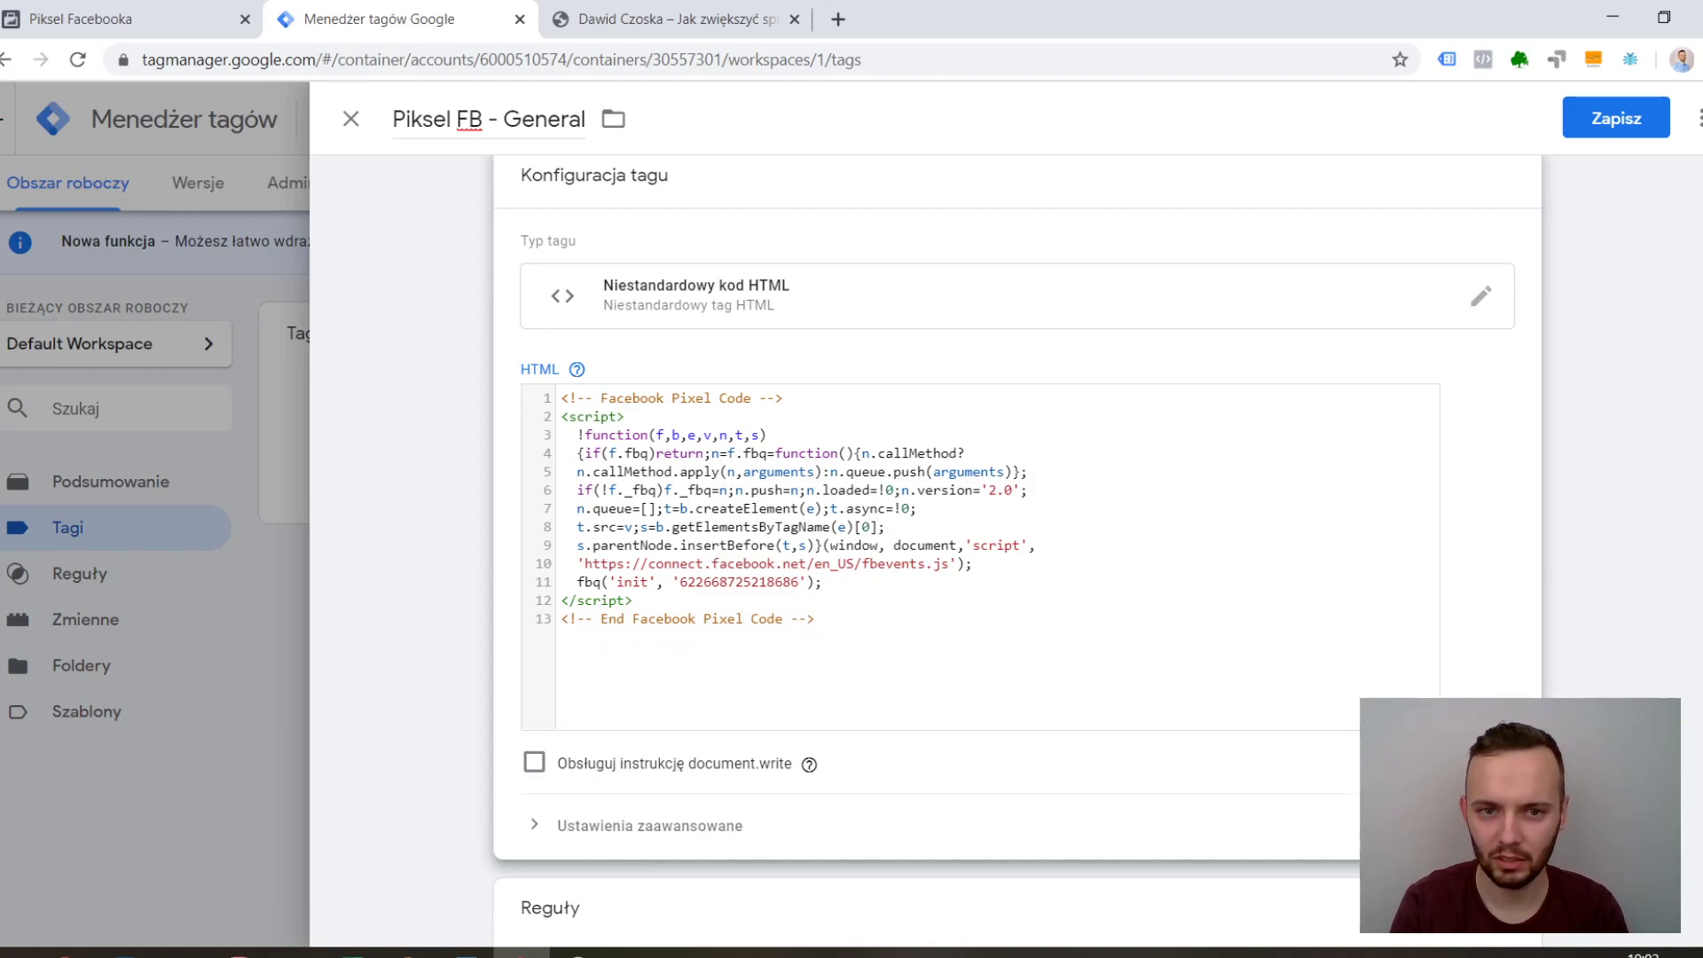
Set the tag firing priority (Priorytet wywoływania tagów) to 100 in the tag's advanced settings.
scroll(822, 414, down, 2)
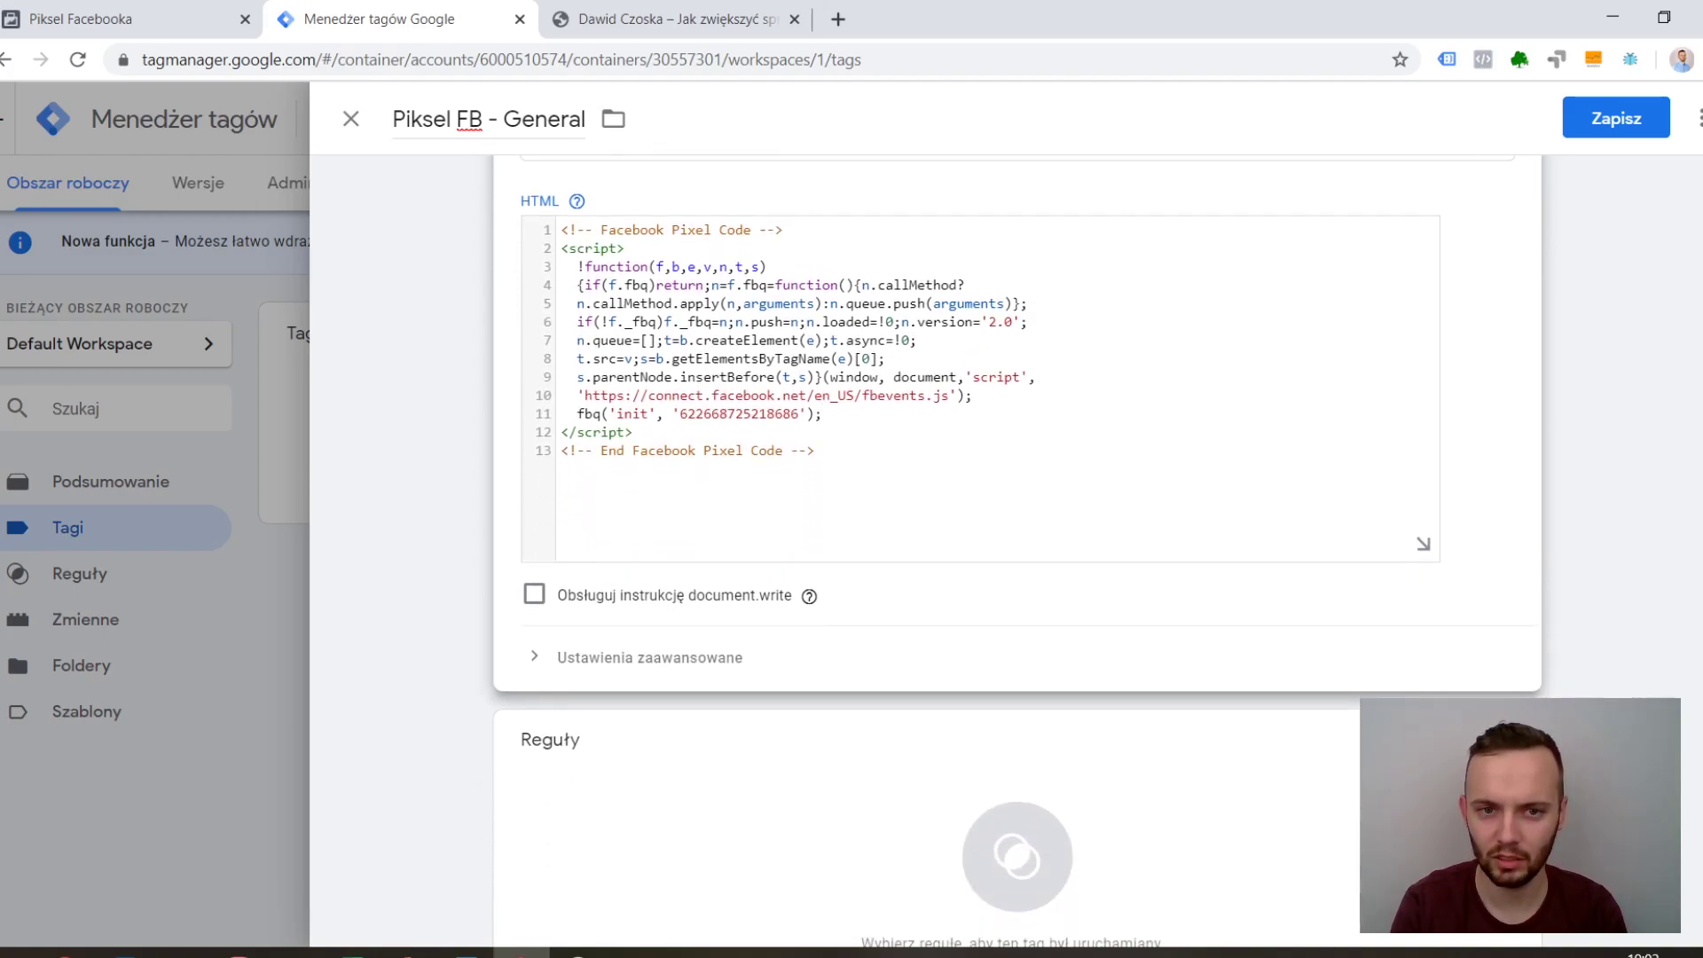
scroll(646, 378, down, 1)
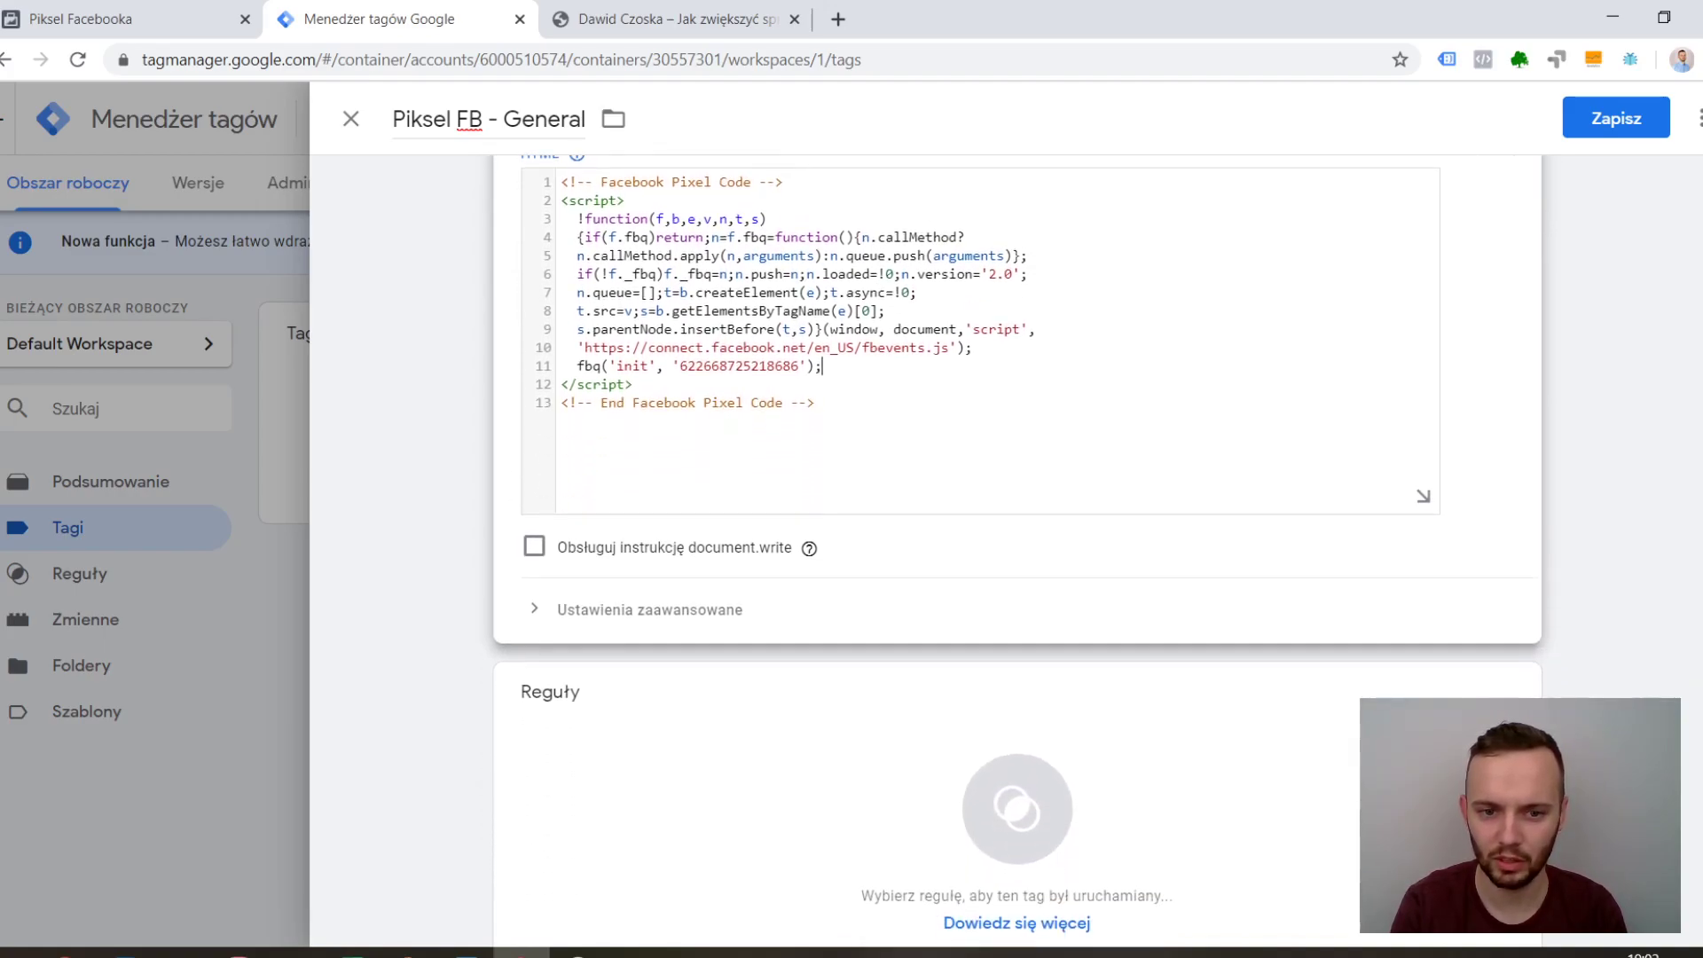
click(691, 575)
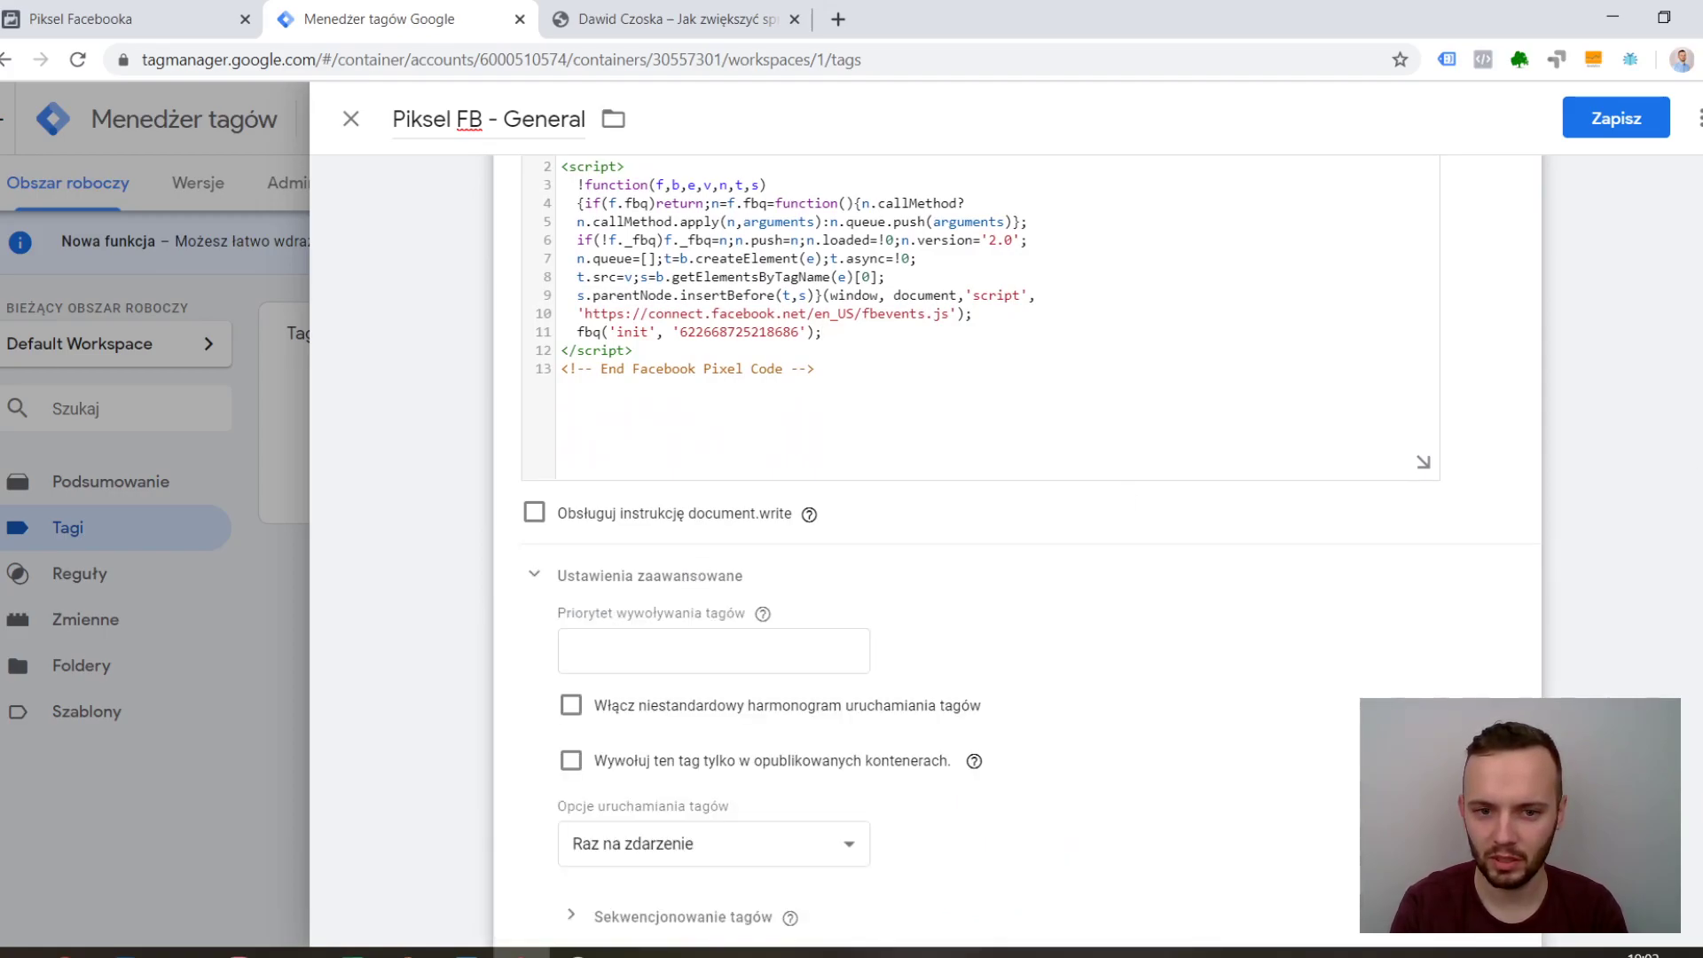
scroll(585, 461, down, 1)
click(681, 549)
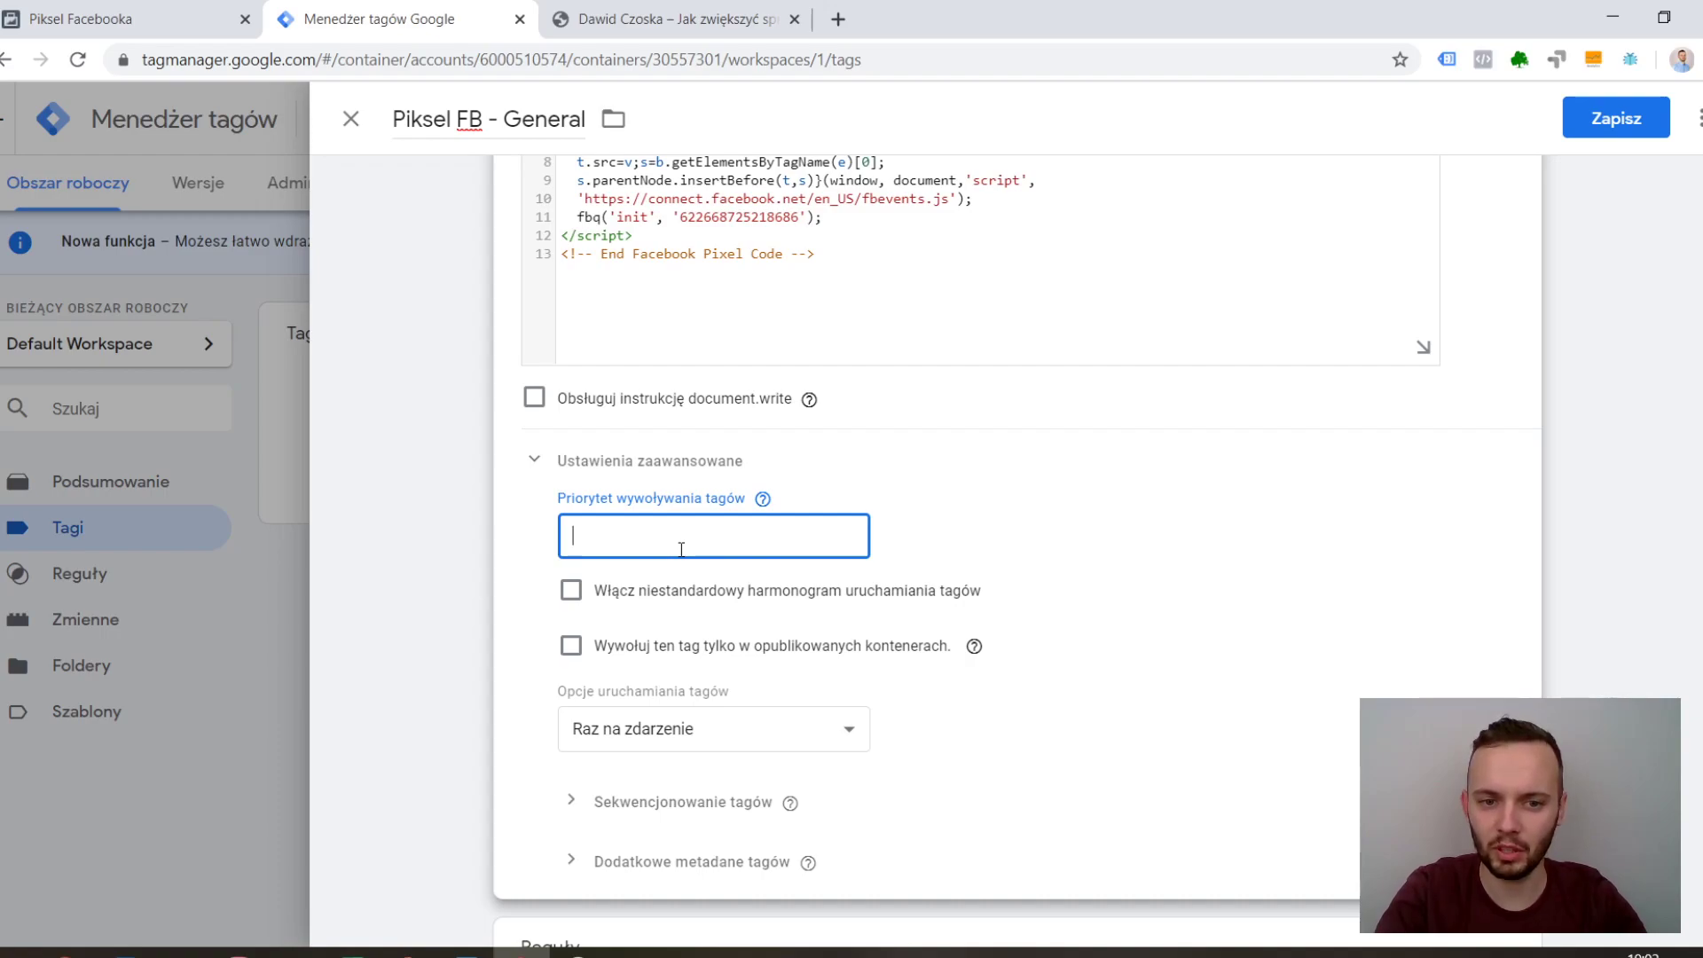
text(100)
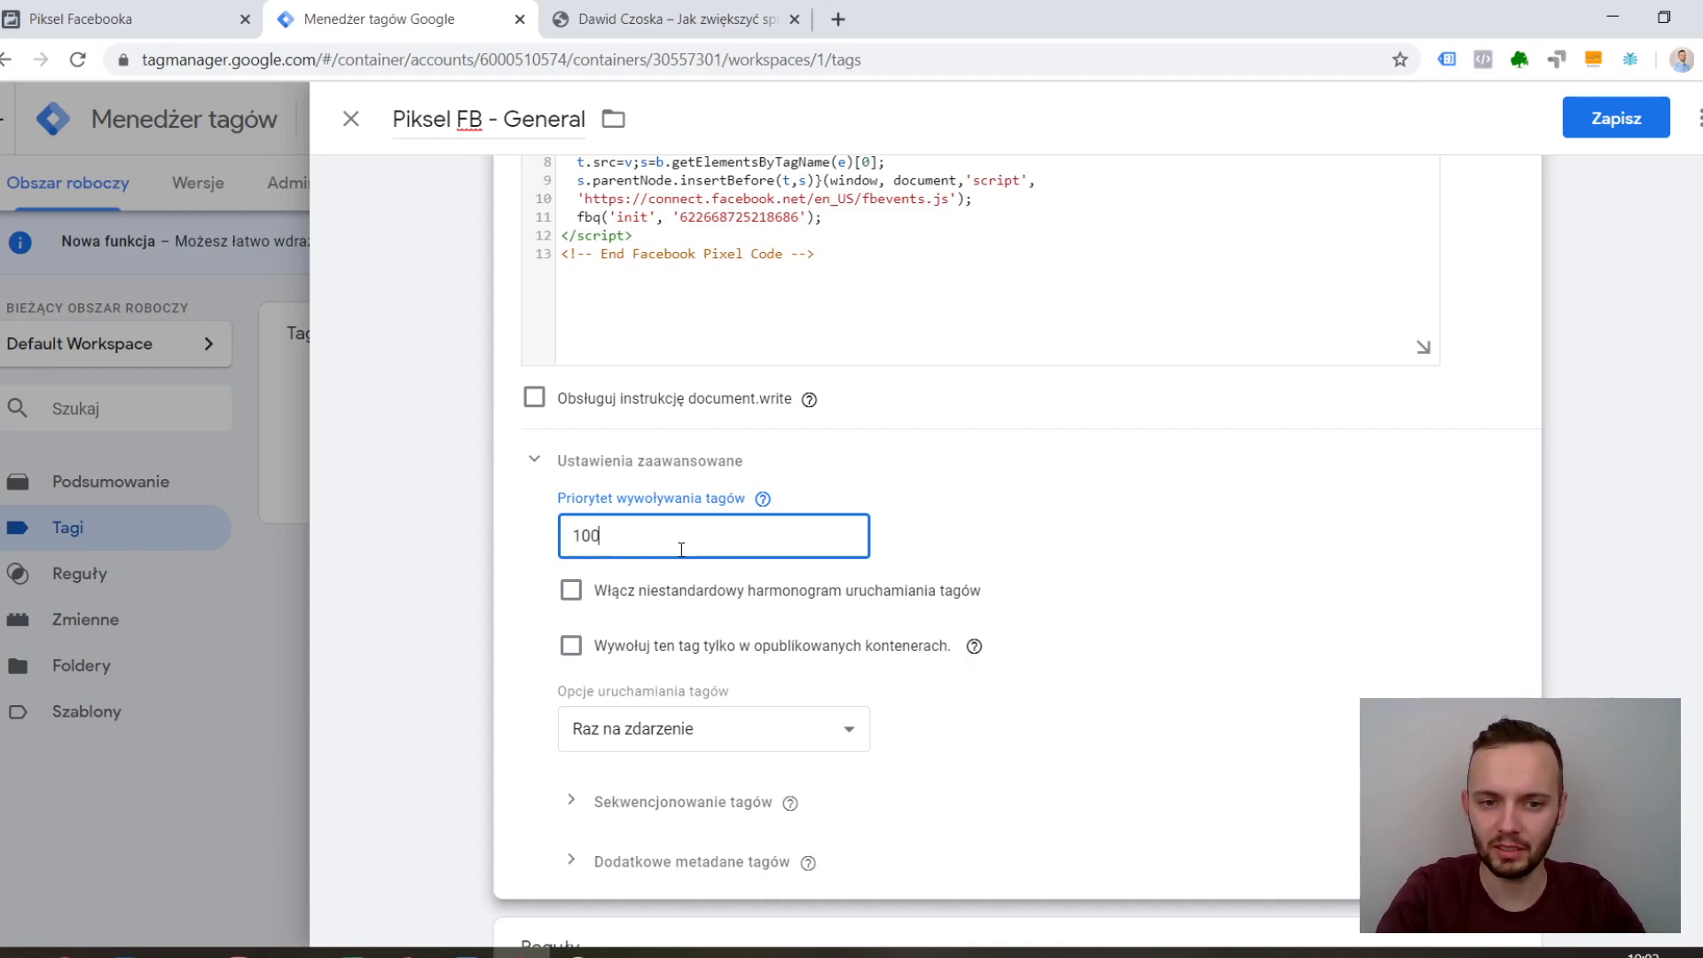
click(1132, 573)
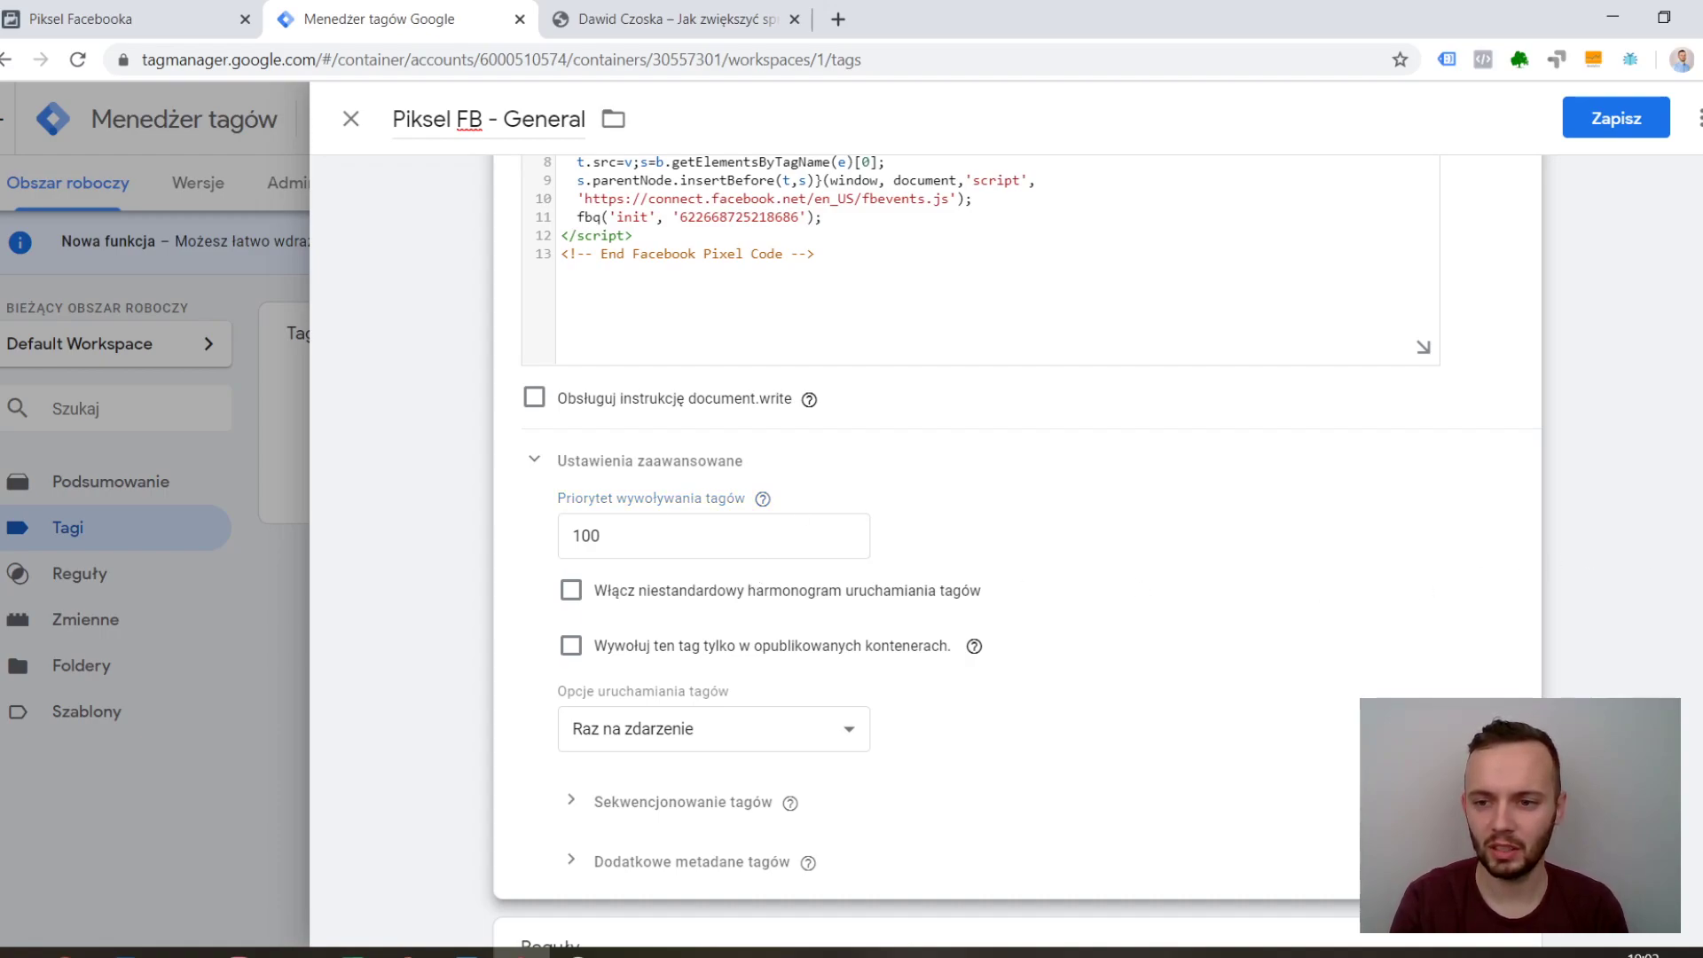
Assign the All Pages trigger to the "Piksel FB - General" tag and save the tag.
scroll(1020, 532, up, 4)
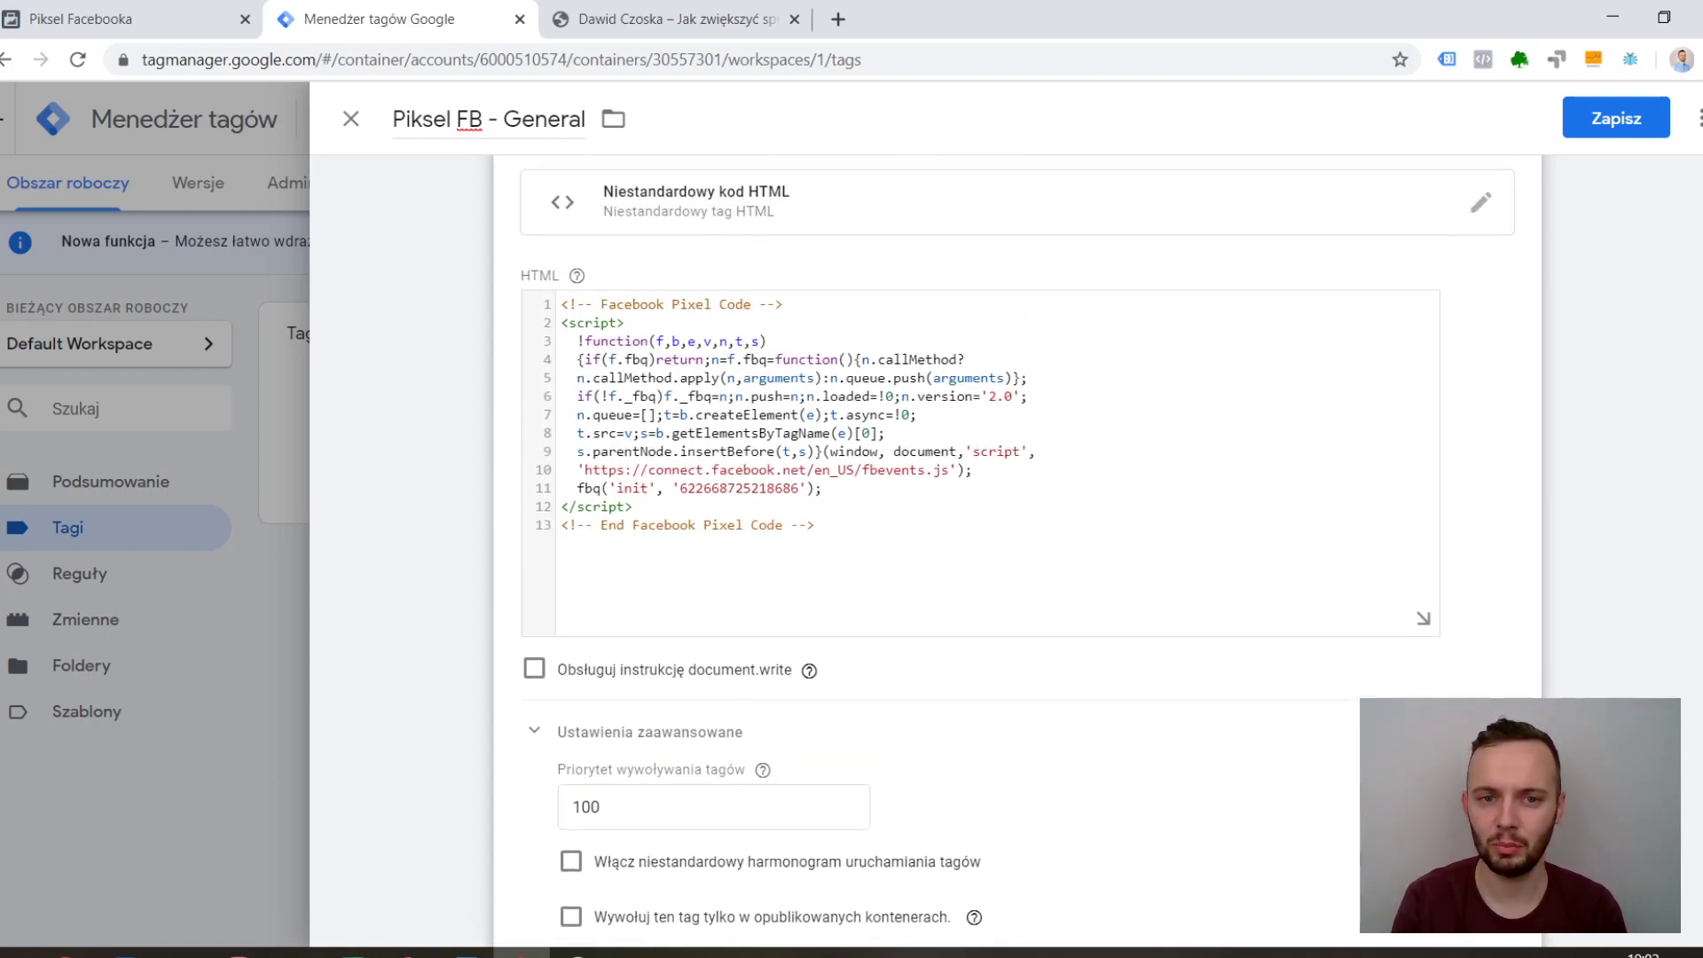
scroll(1020, 550, down, 4)
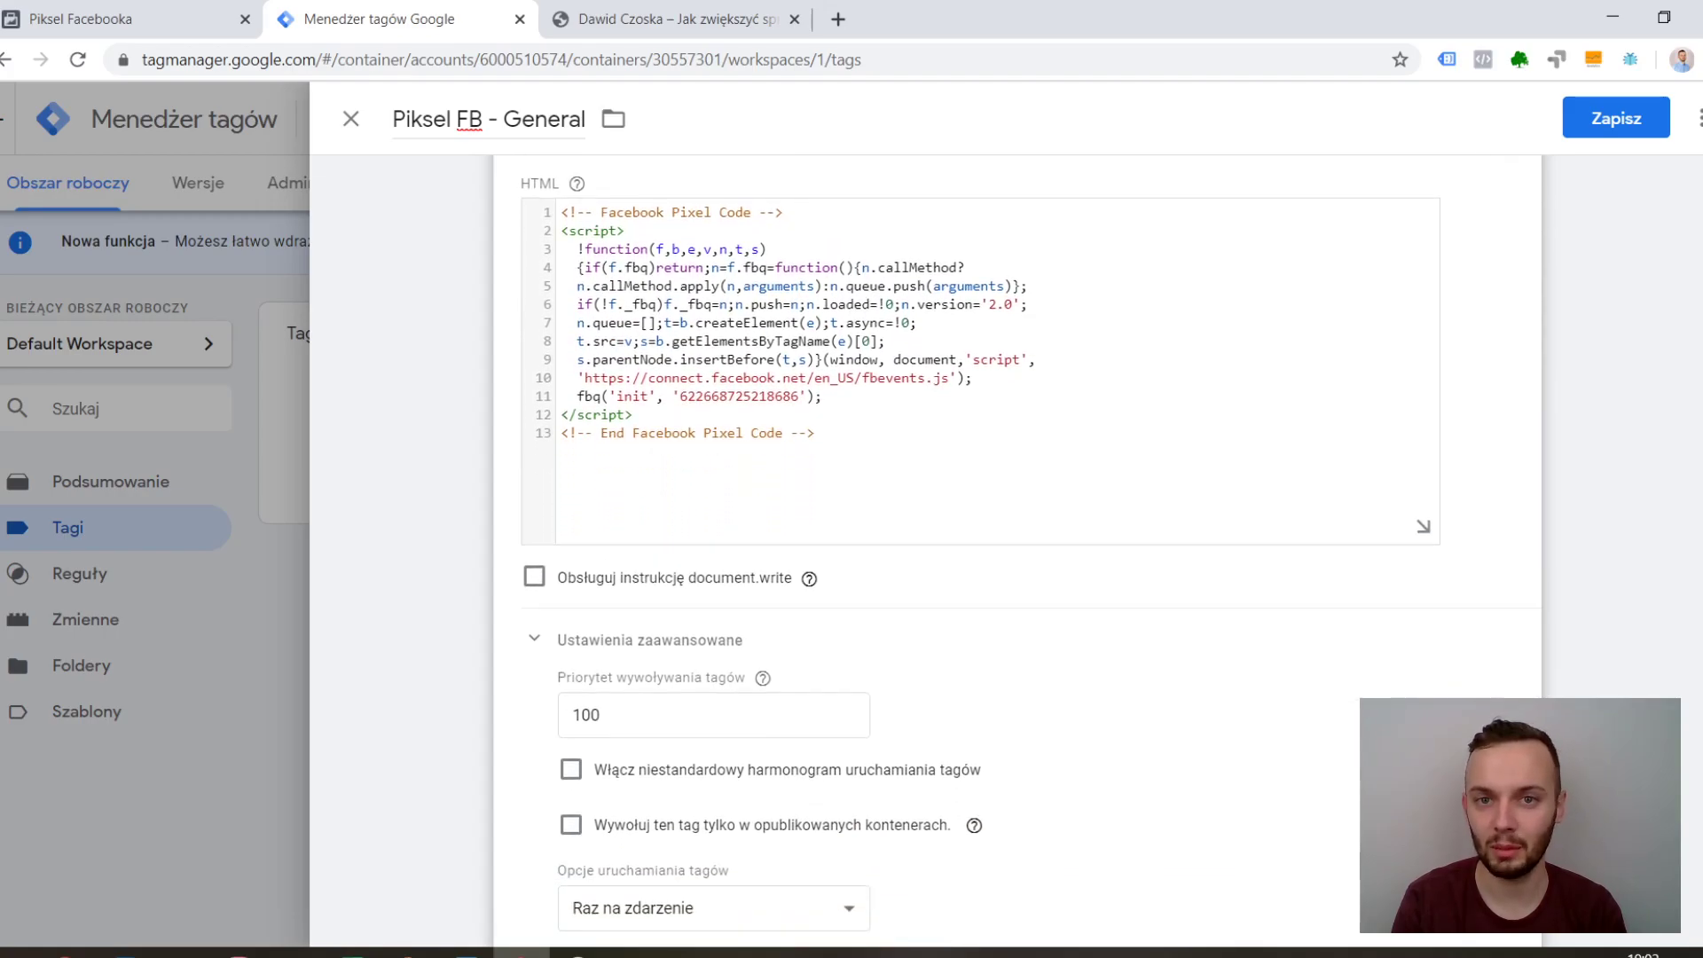
scroll(1020, 781, down, 4)
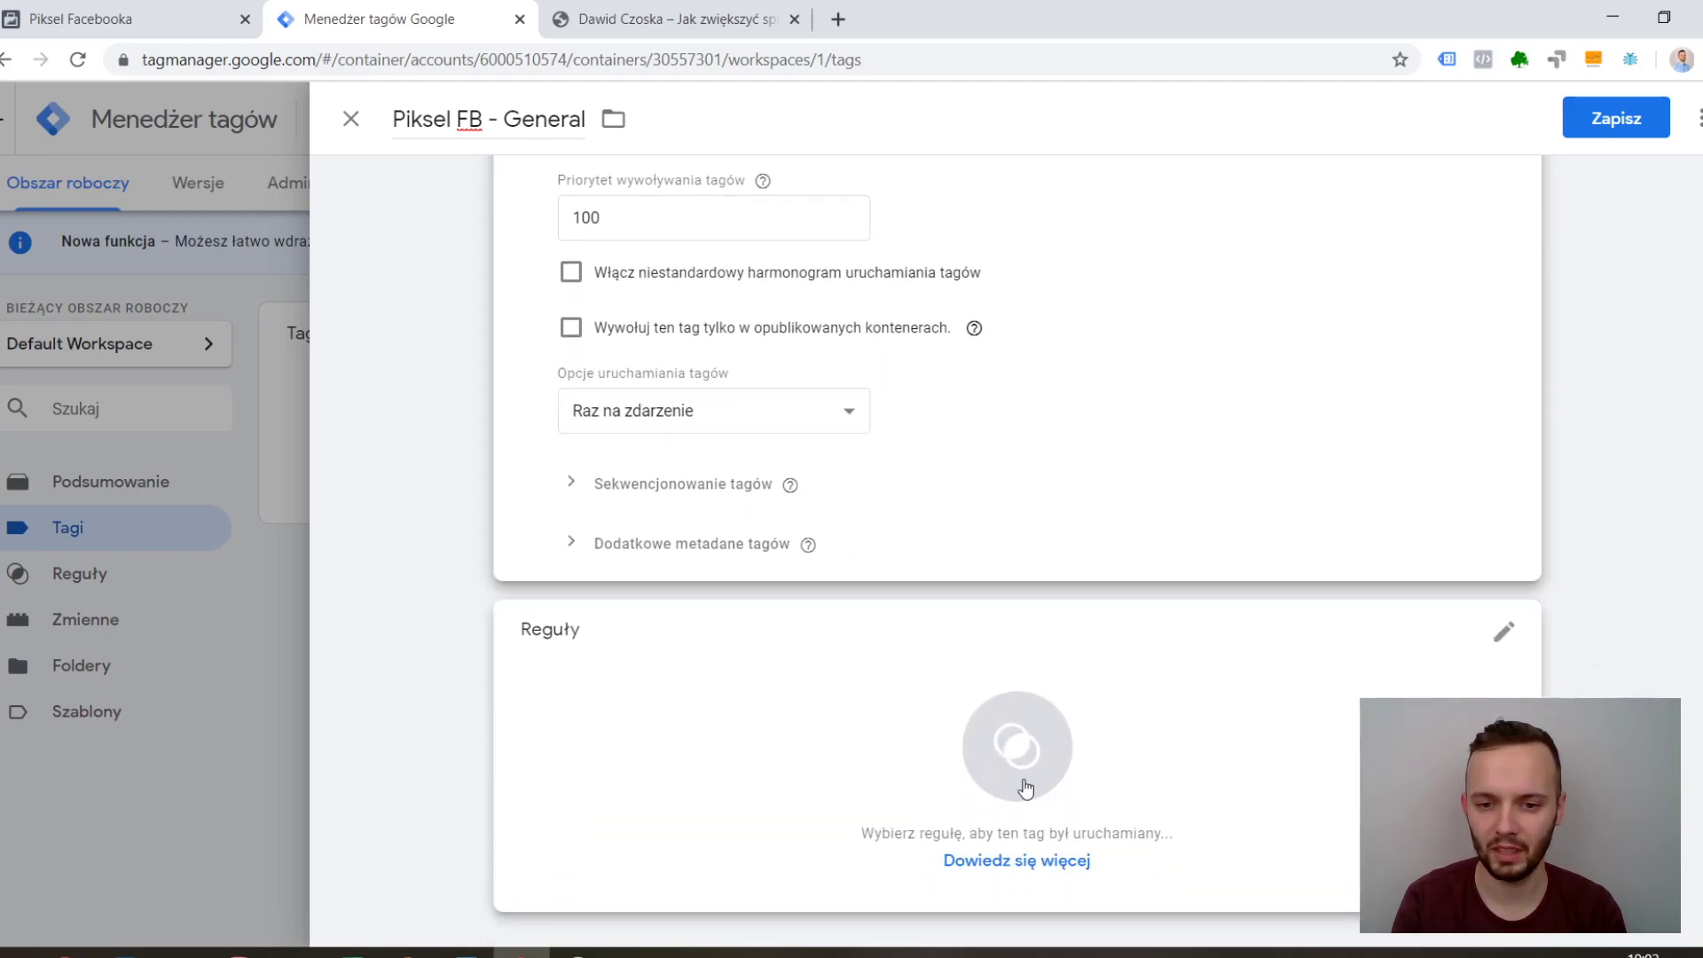
click(1009, 780)
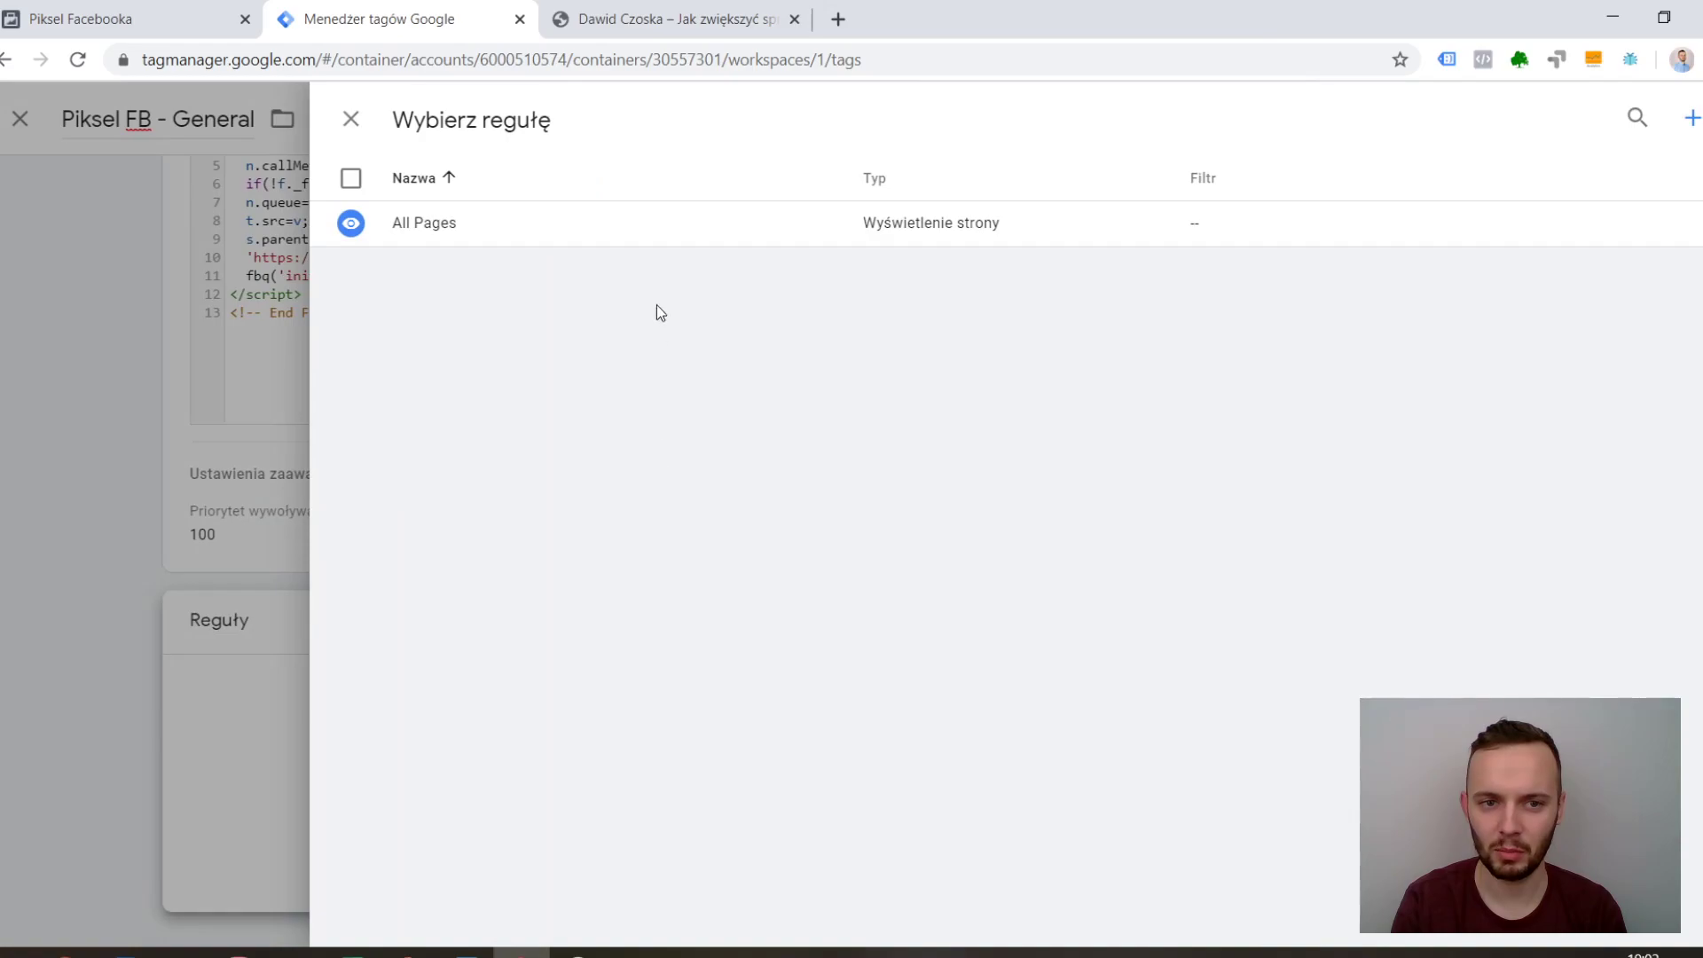
click(654, 240)
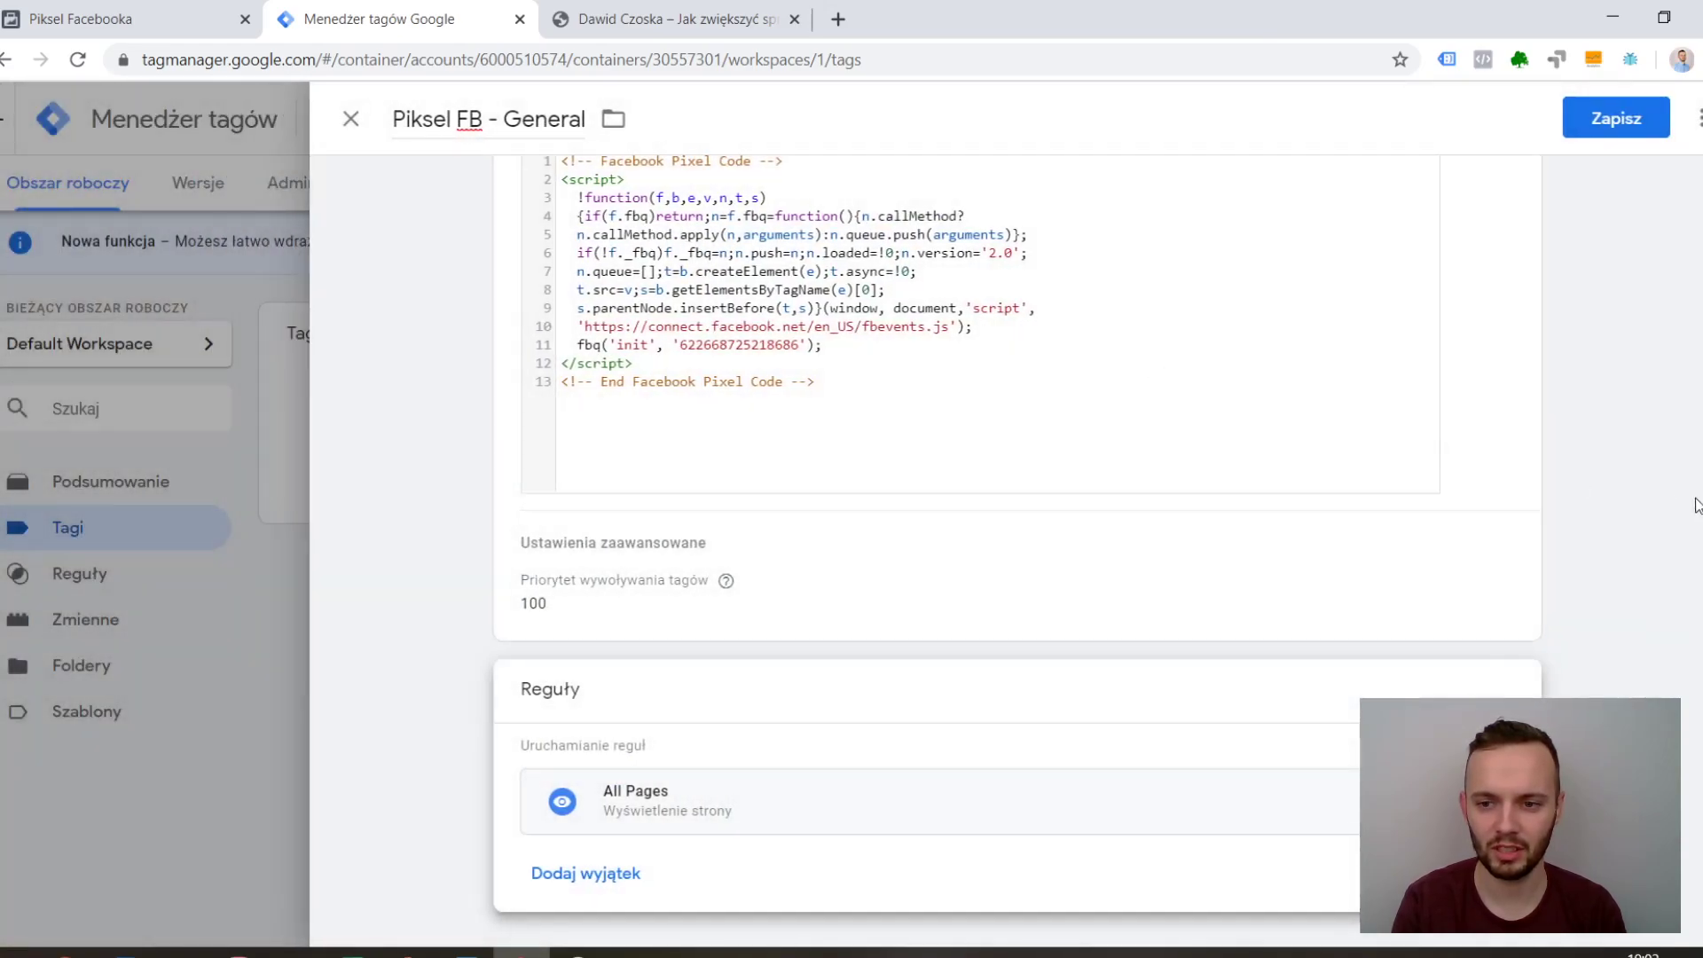
scroll(1020, 550, up, 3)
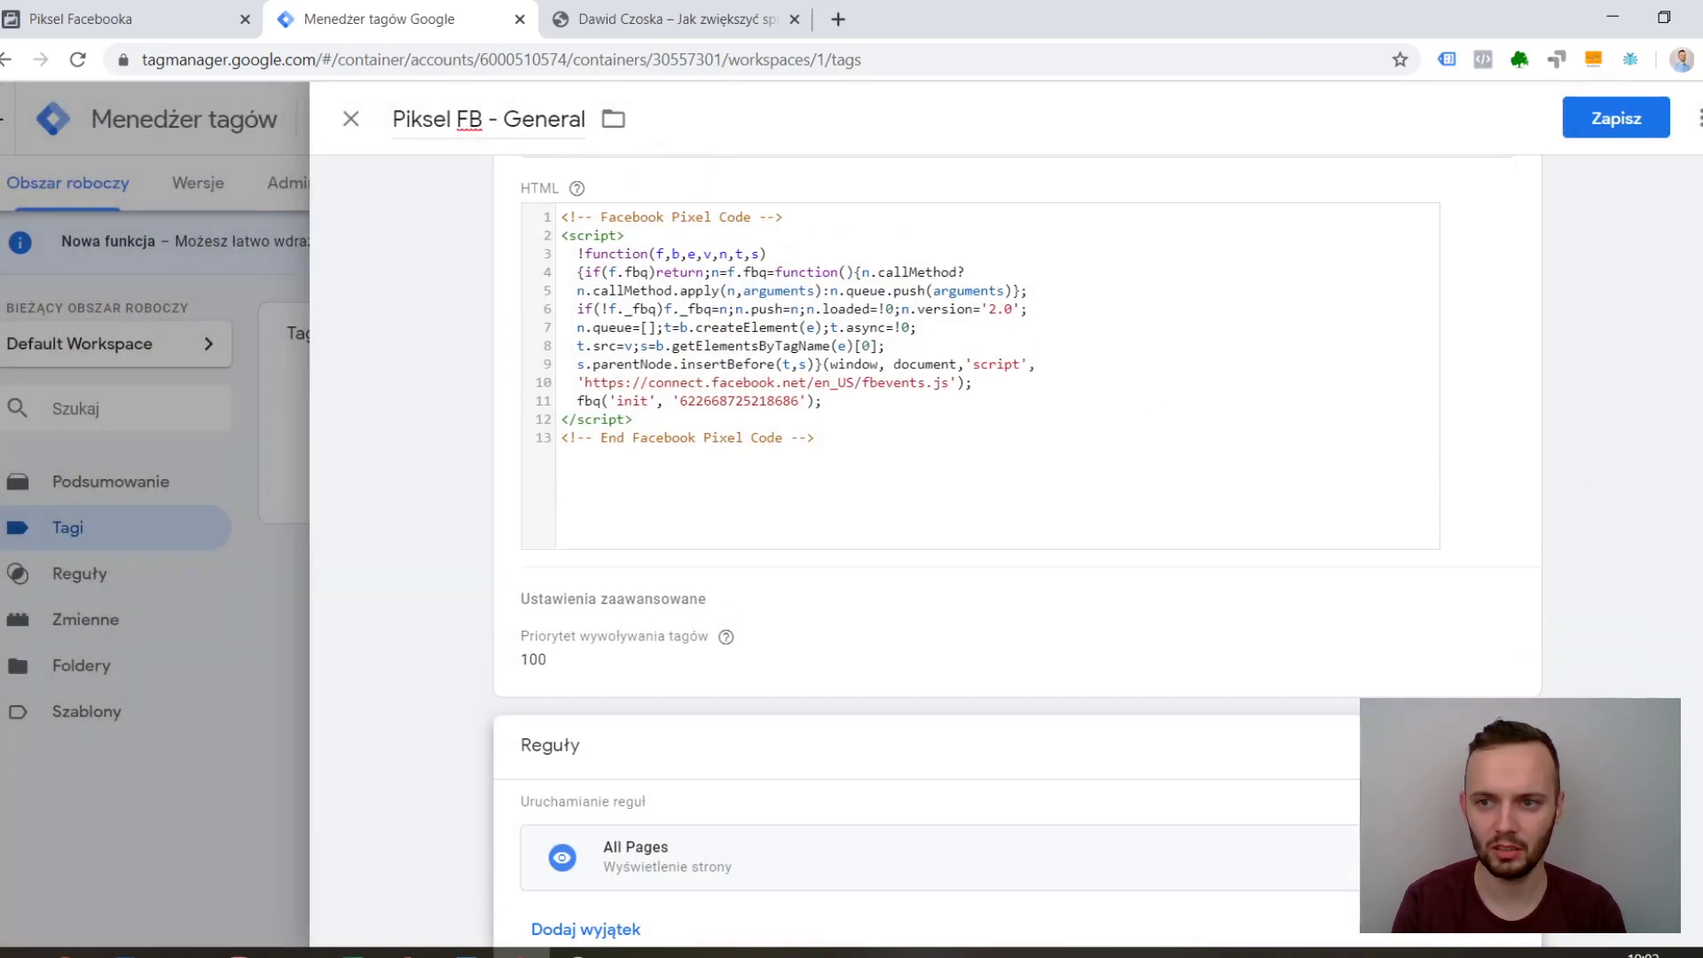
click(1612, 120)
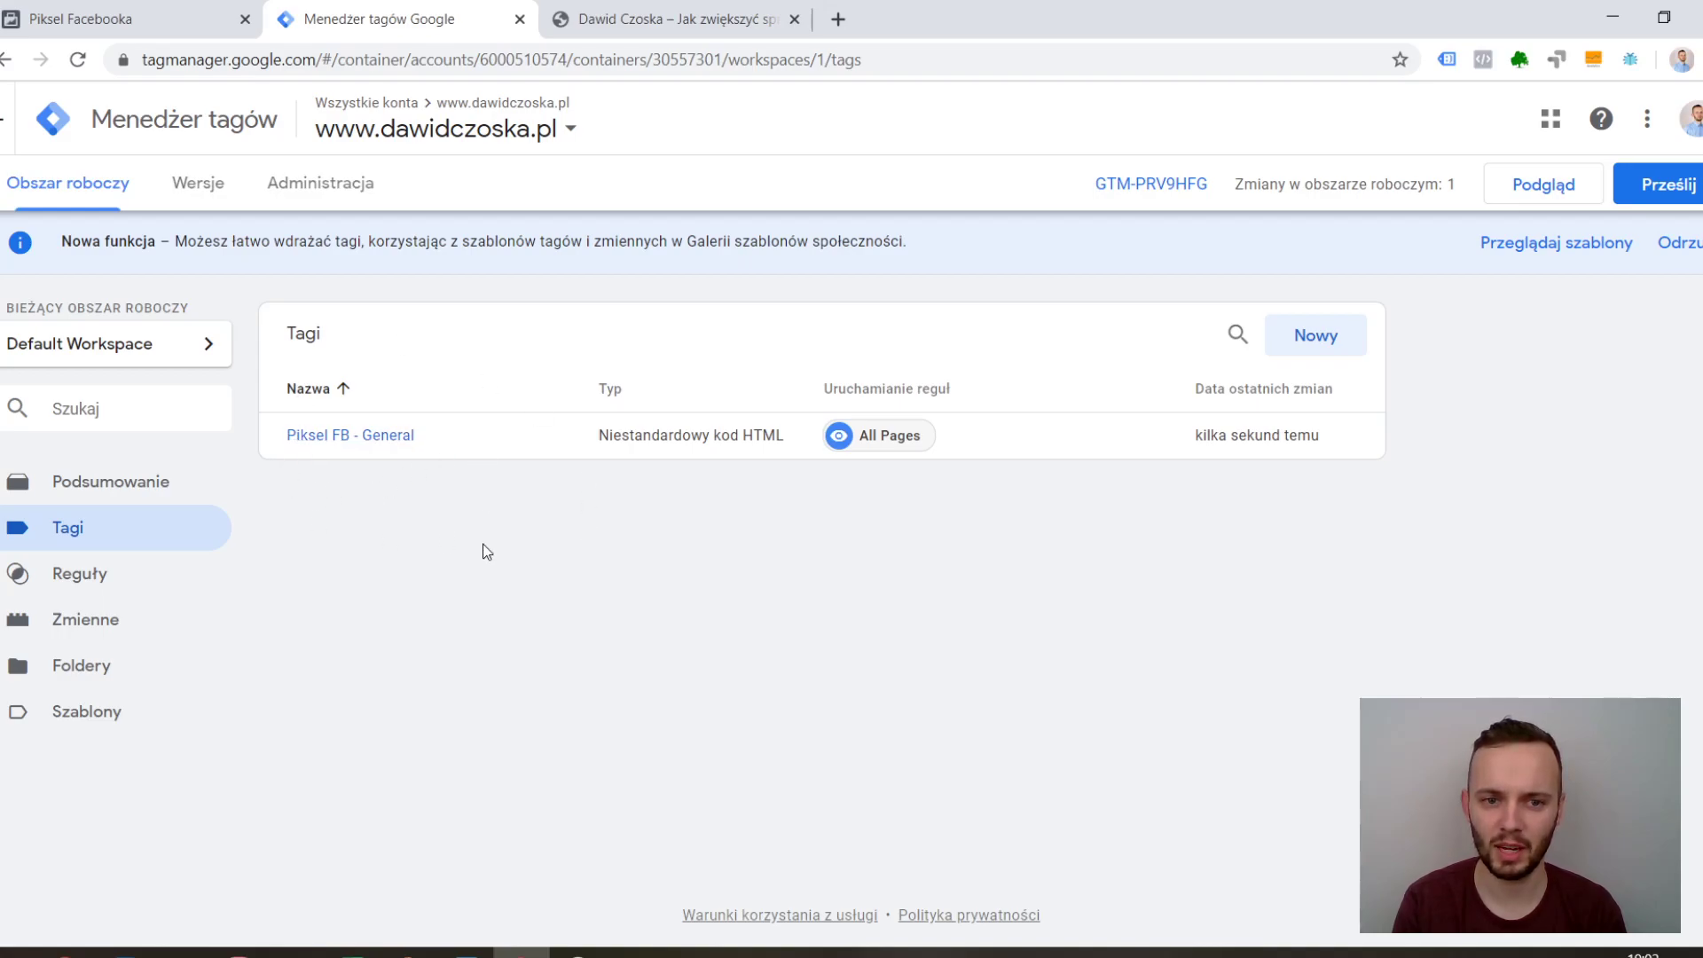
Create a new tag and name it "Piksel FB - Page View".
click(1309, 337)
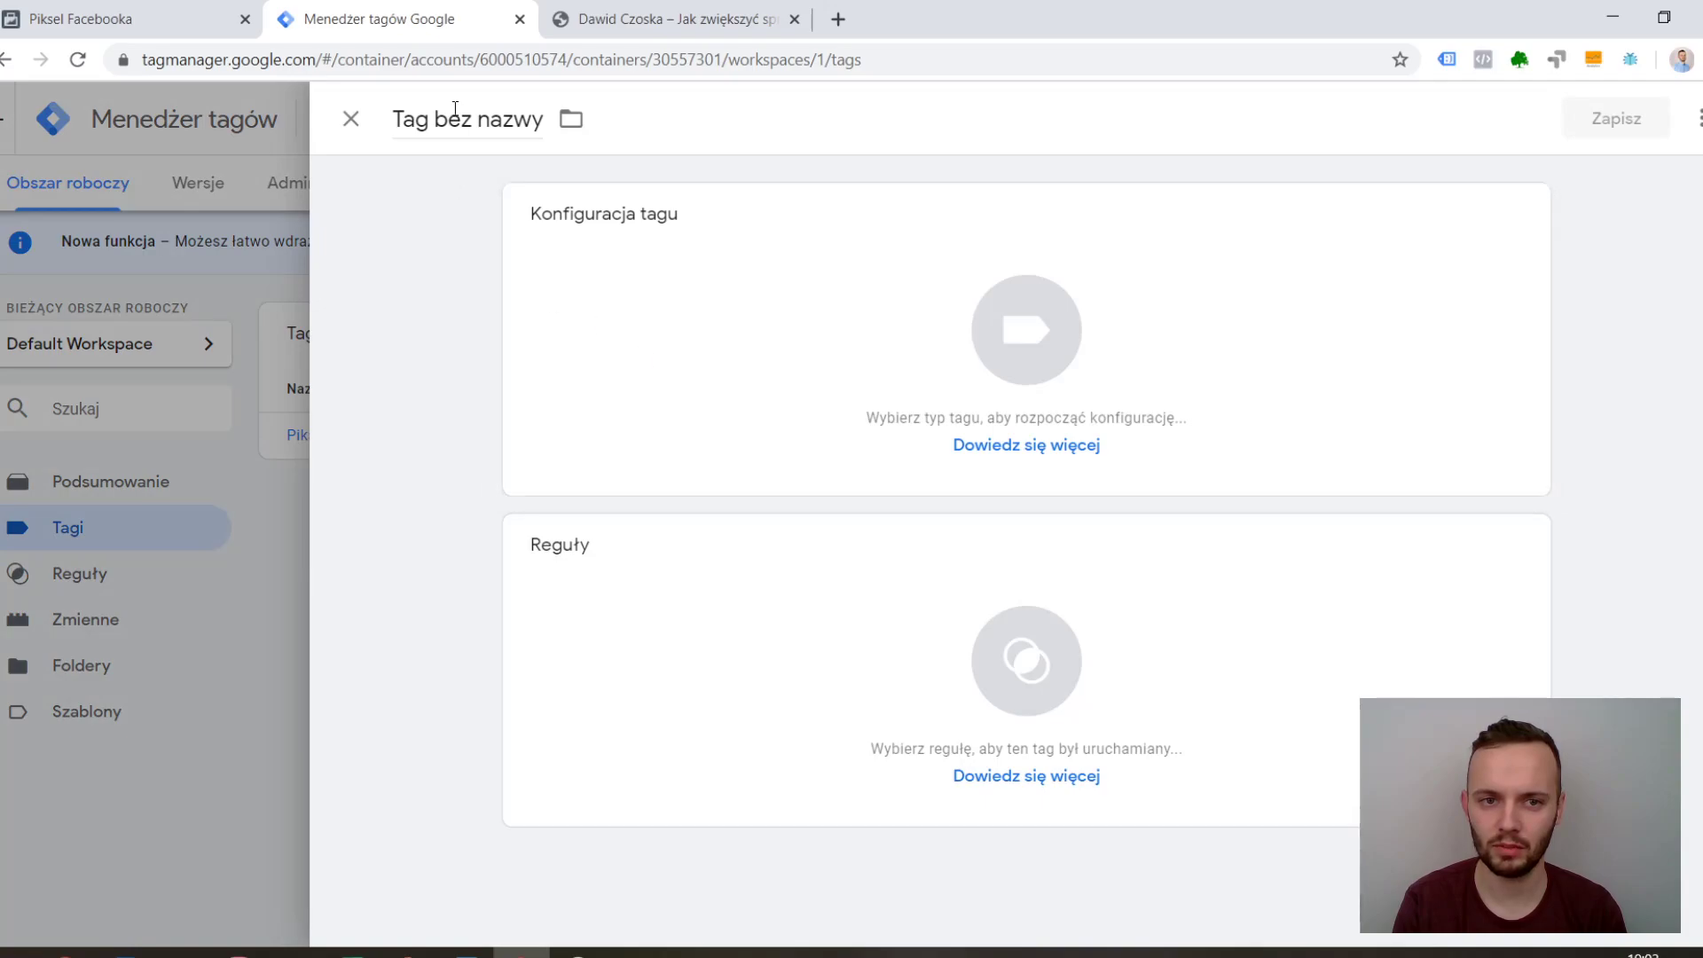
click(453, 110)
key(ctrl+a)
text(Piksel FB - P)
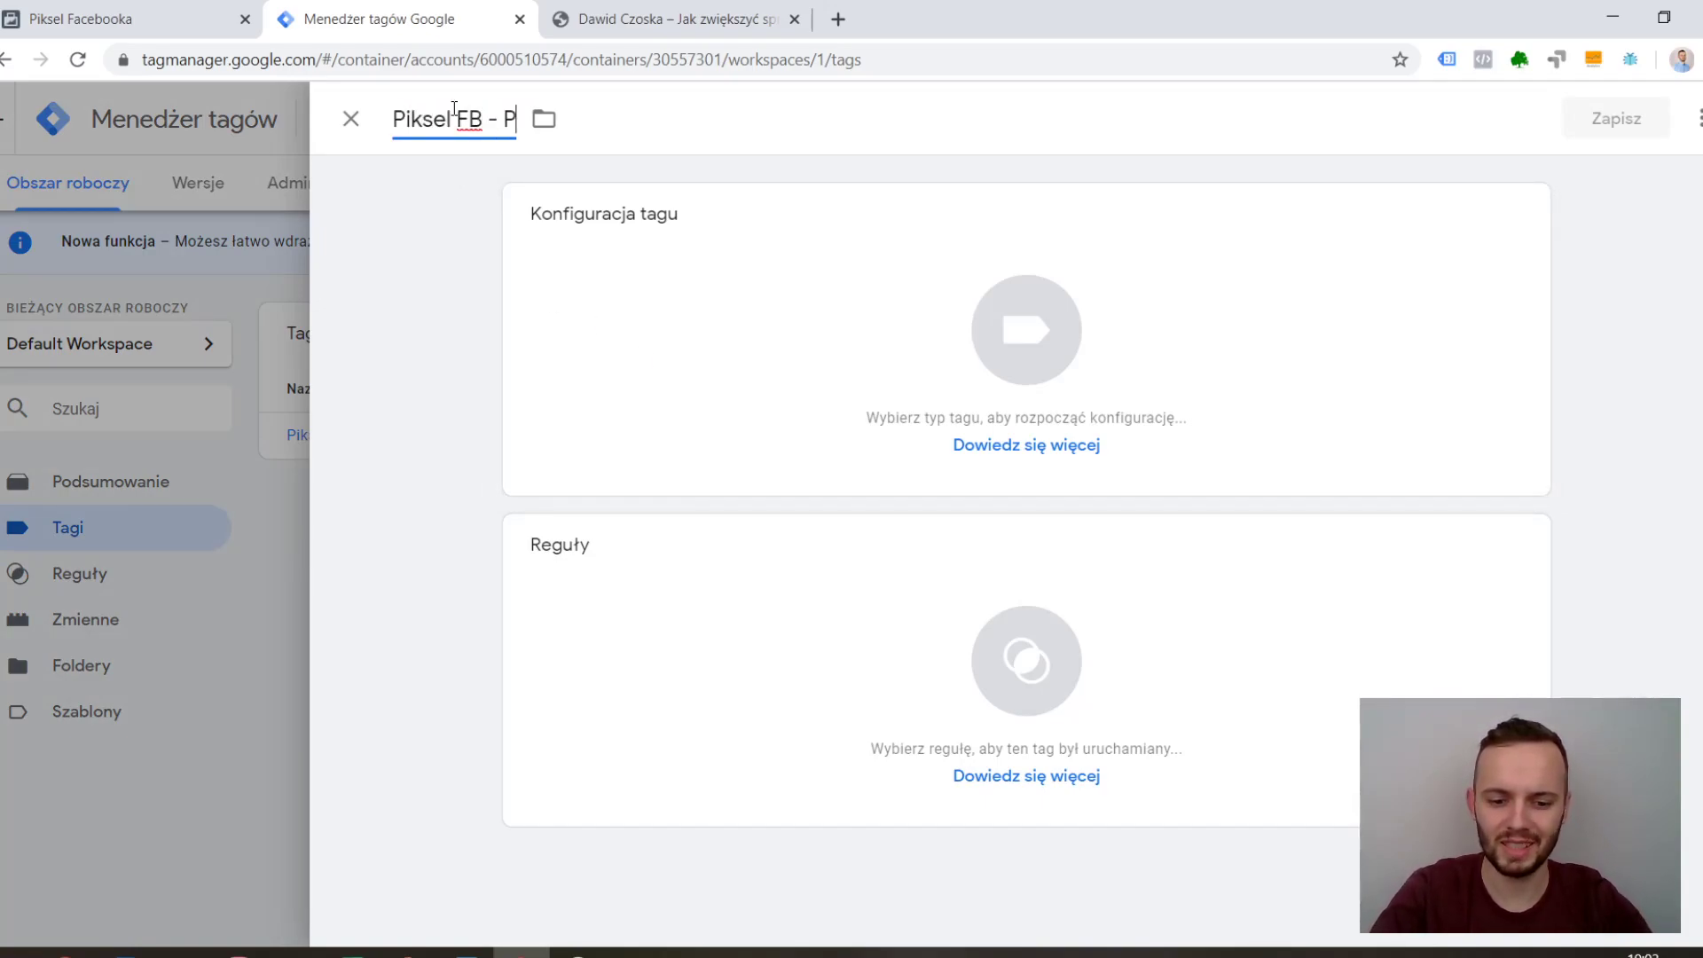
text(age View)
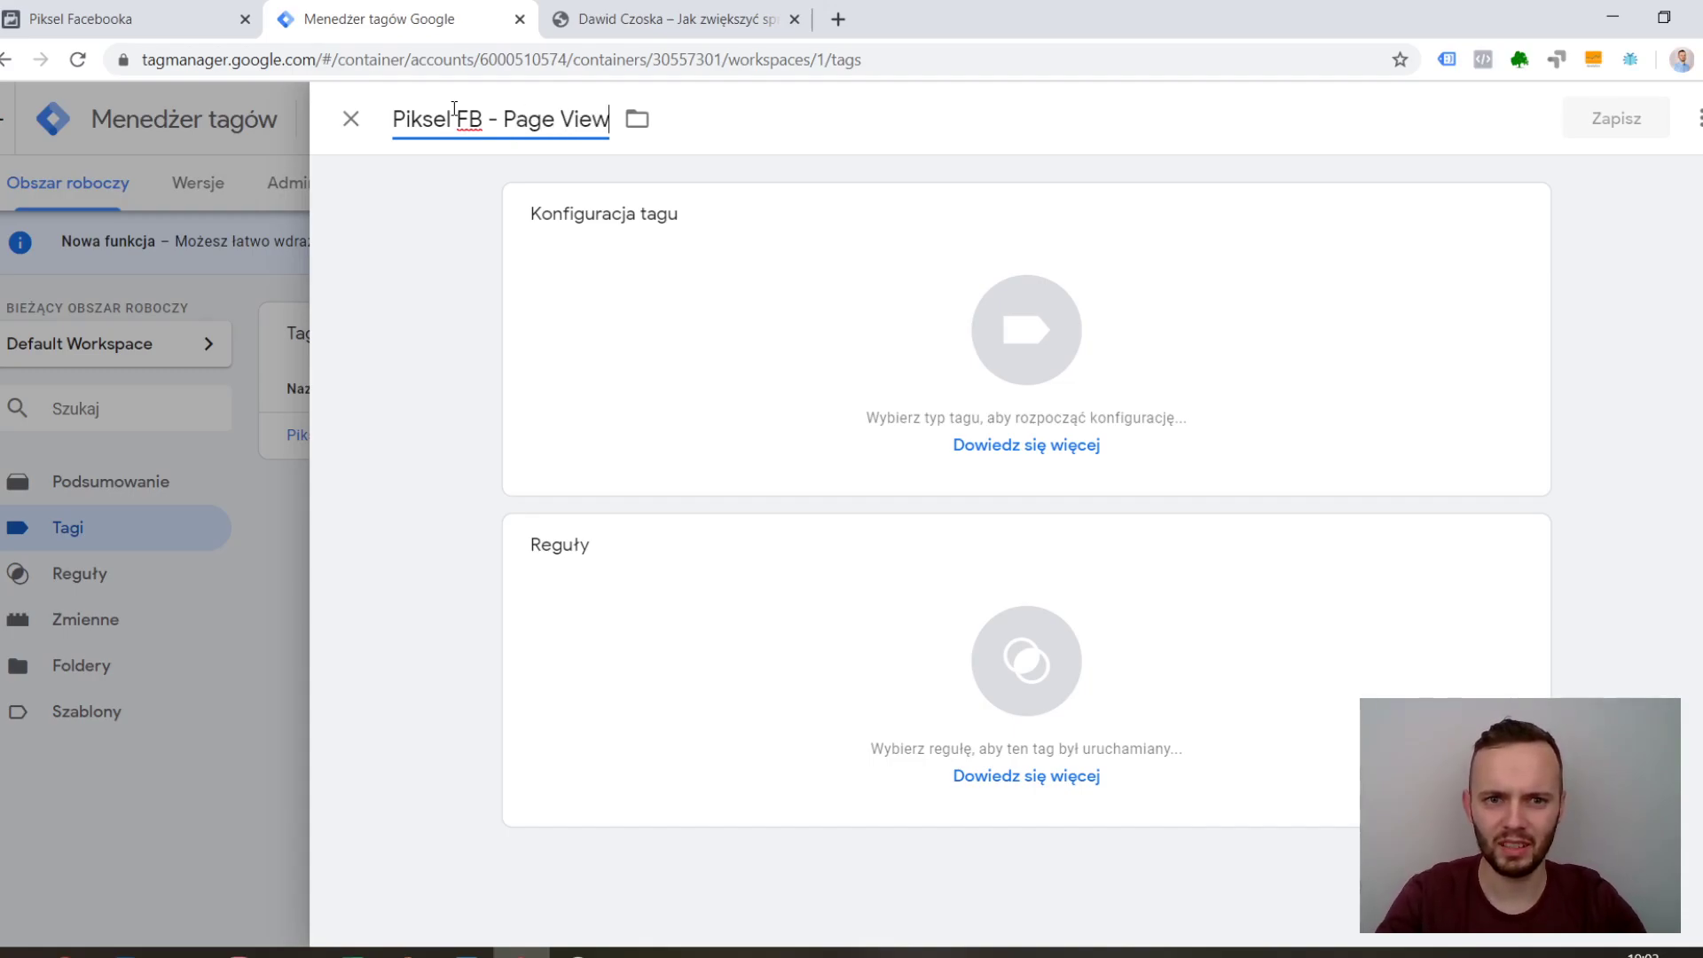
Set the tag type to custom HTML (Niestandardowy kod HTML) and enter the code fbq('track', 'PageView'); in it.
click(981, 324)
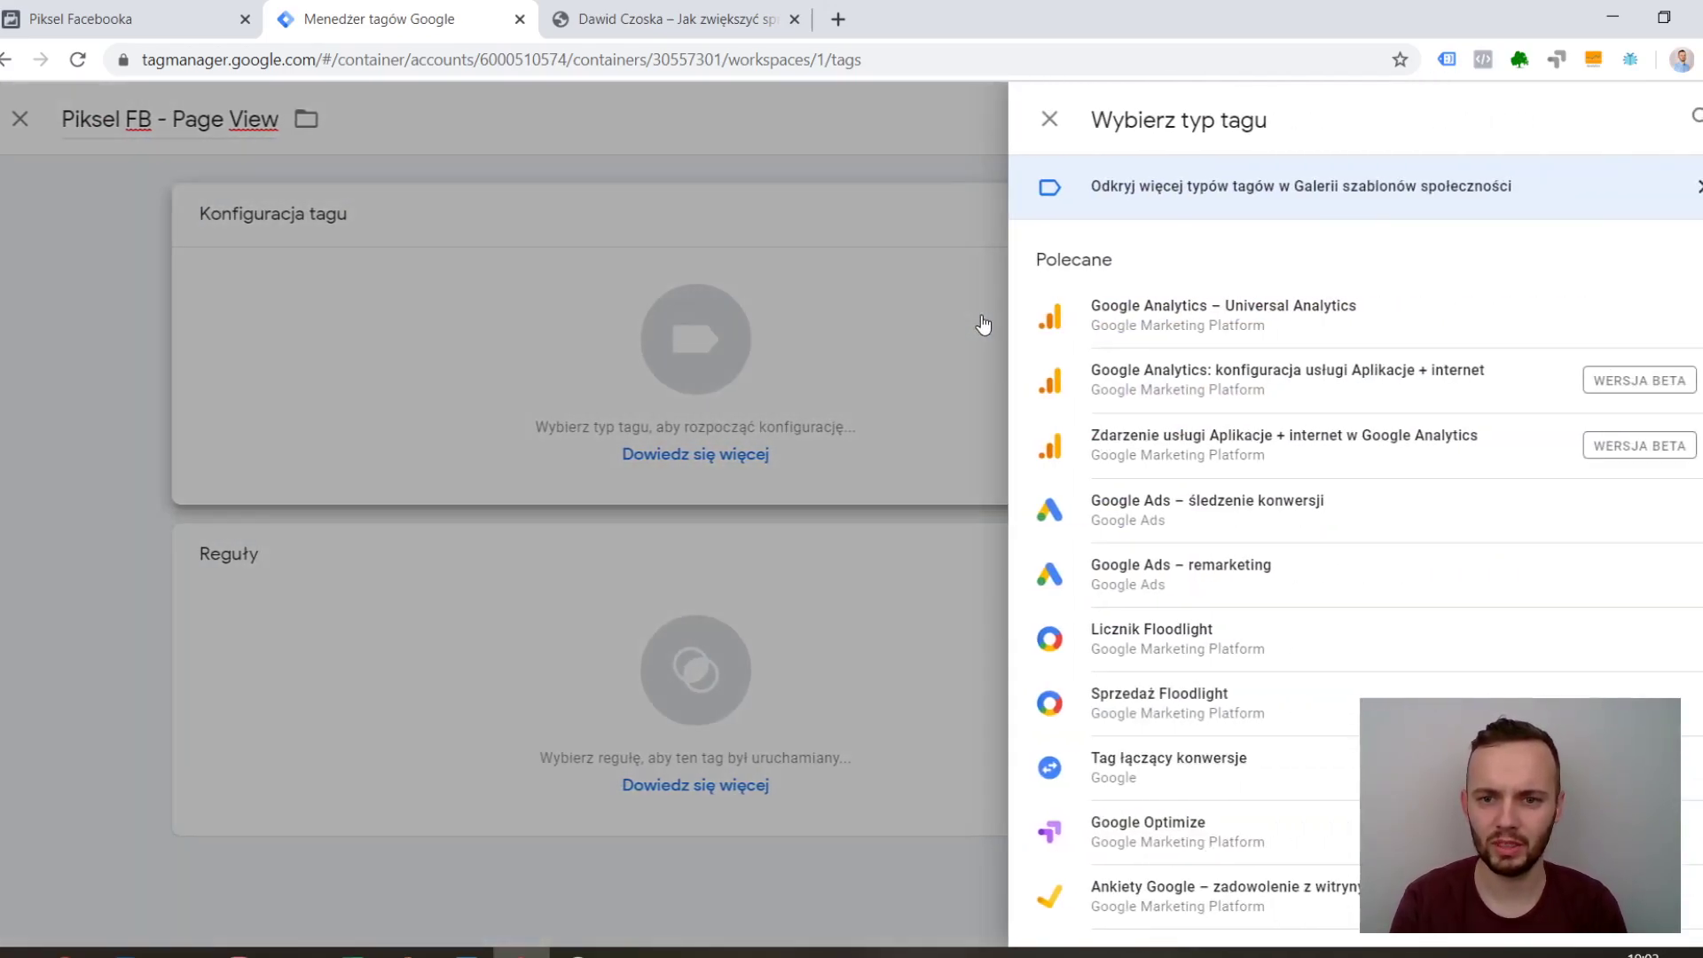
scroll(1492, 489, down, 5)
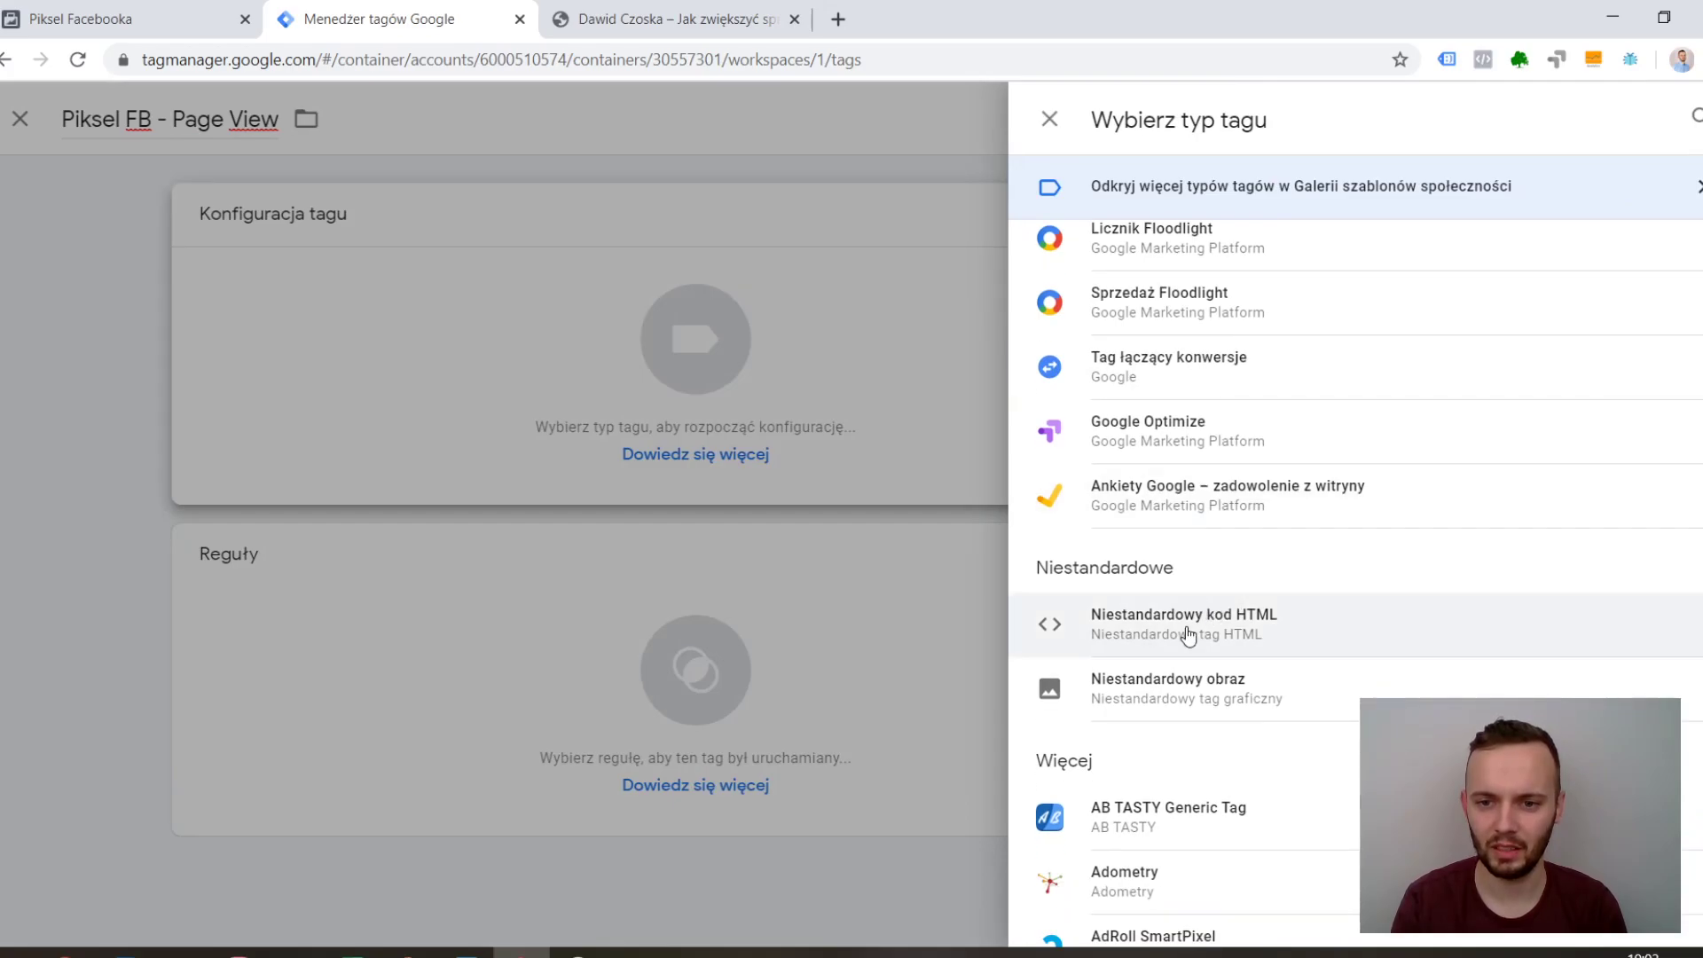
click(1189, 635)
click(629, 432)
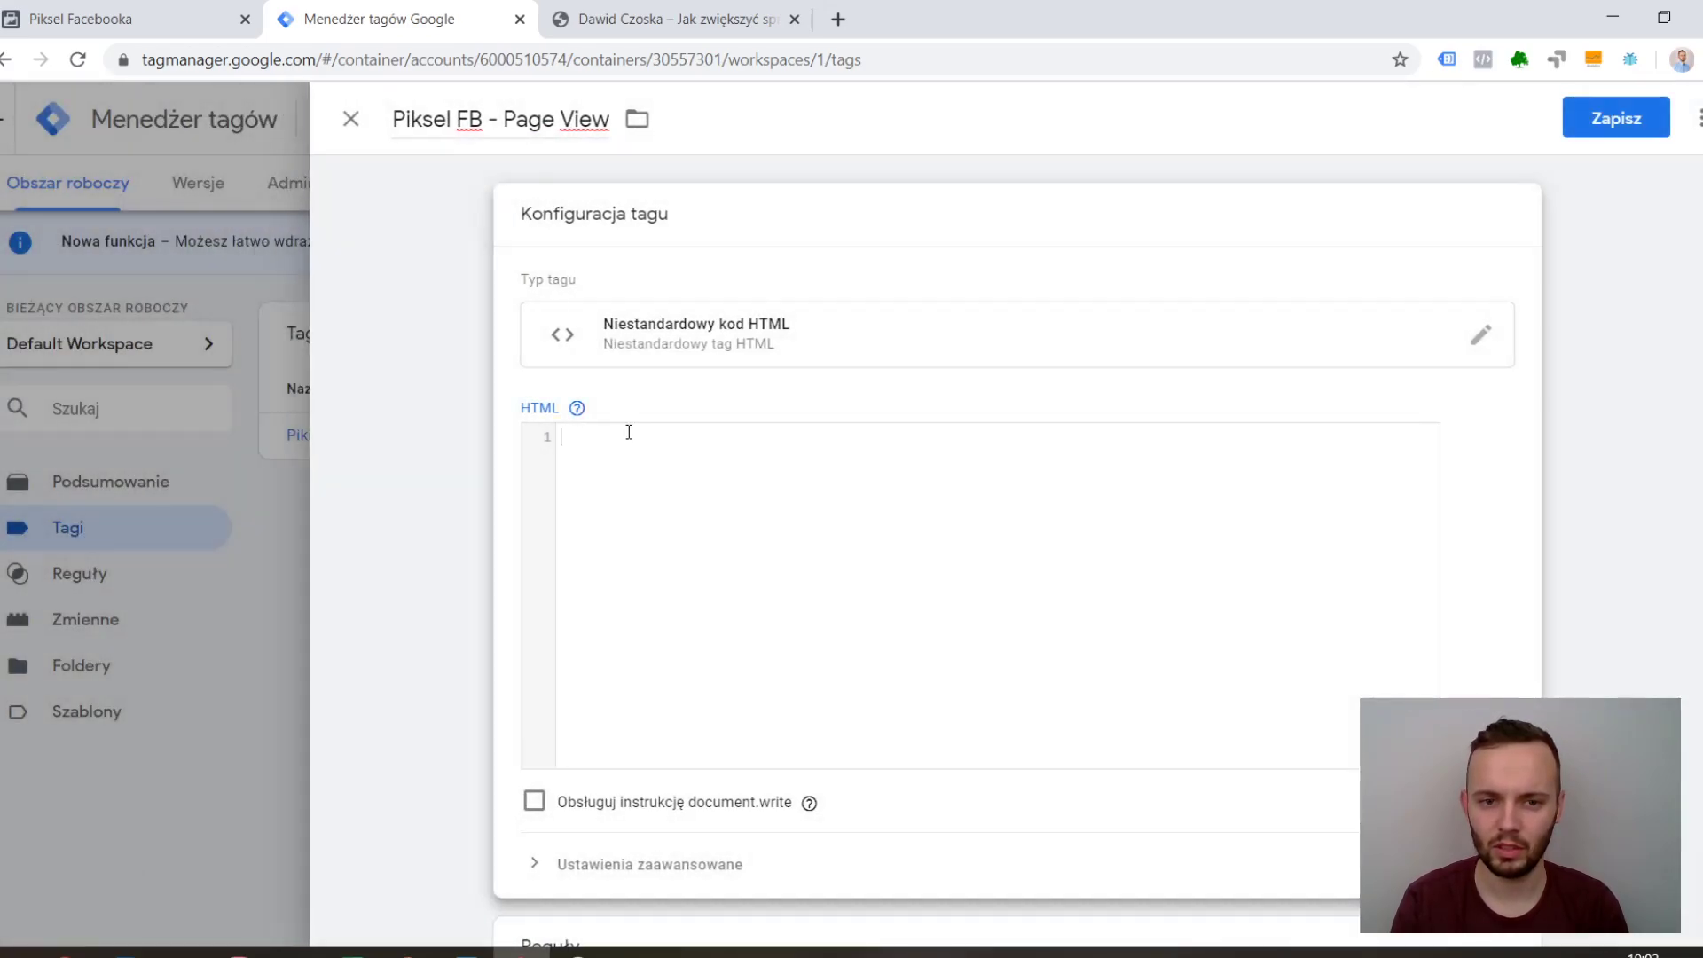
text(fbq('track', 'PageView');)
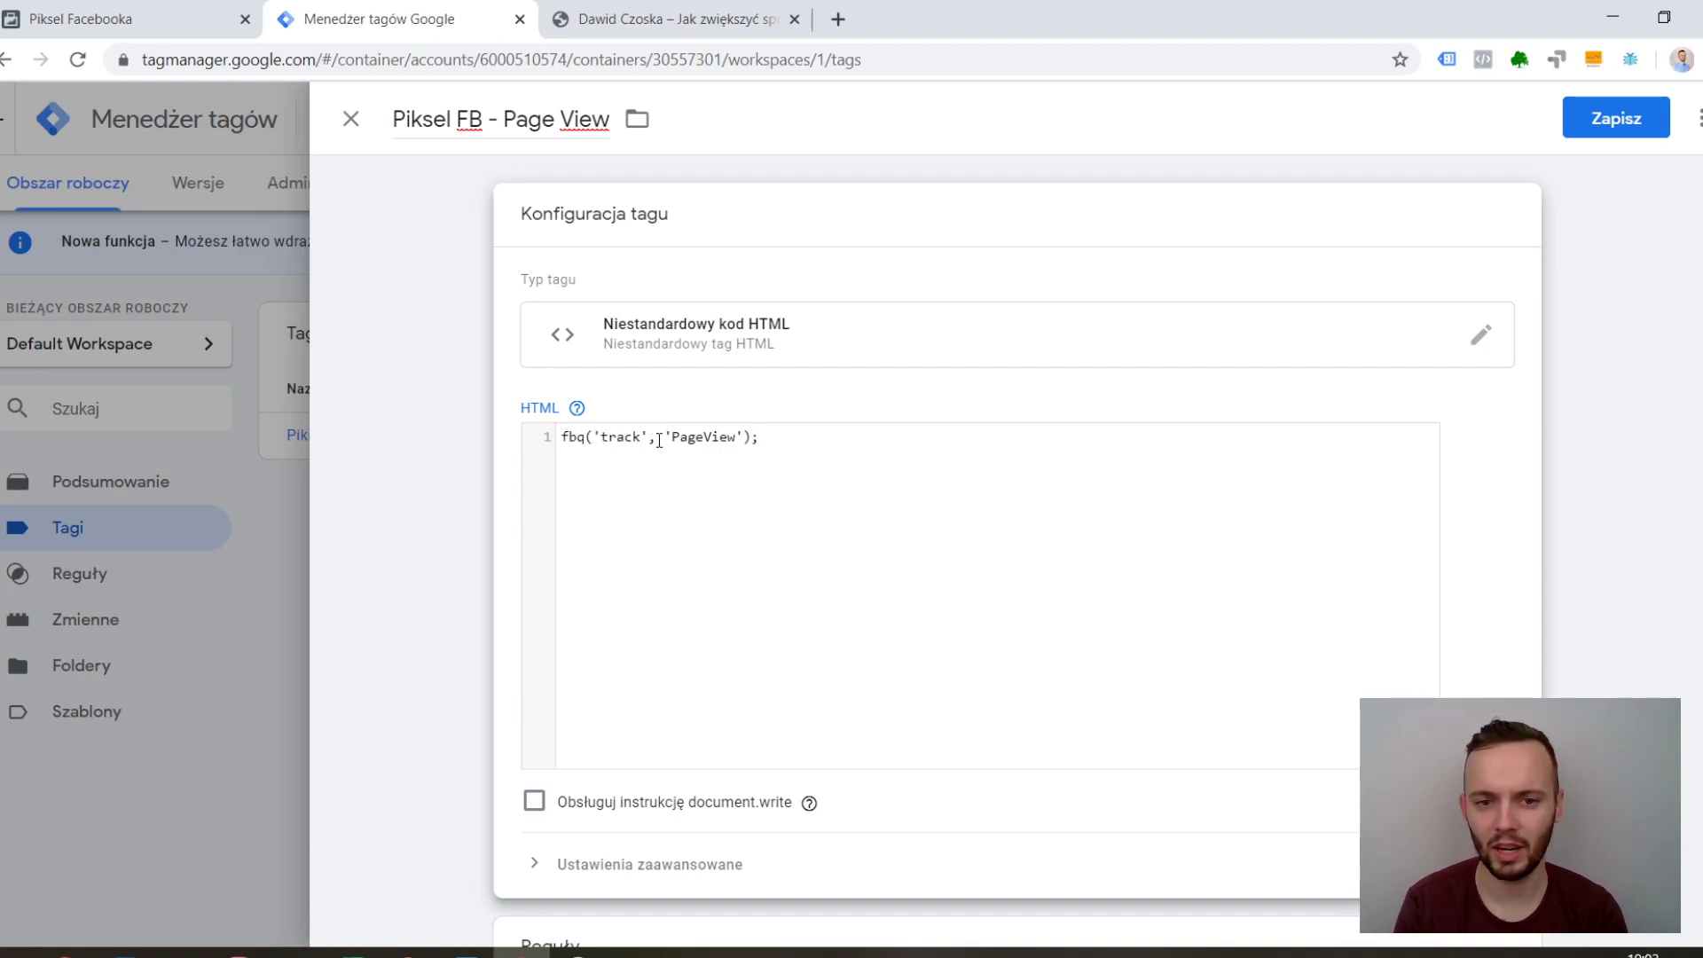
Insert a script tag on a new line above the fbq('track', 'PageView'); line.
click(562, 437)
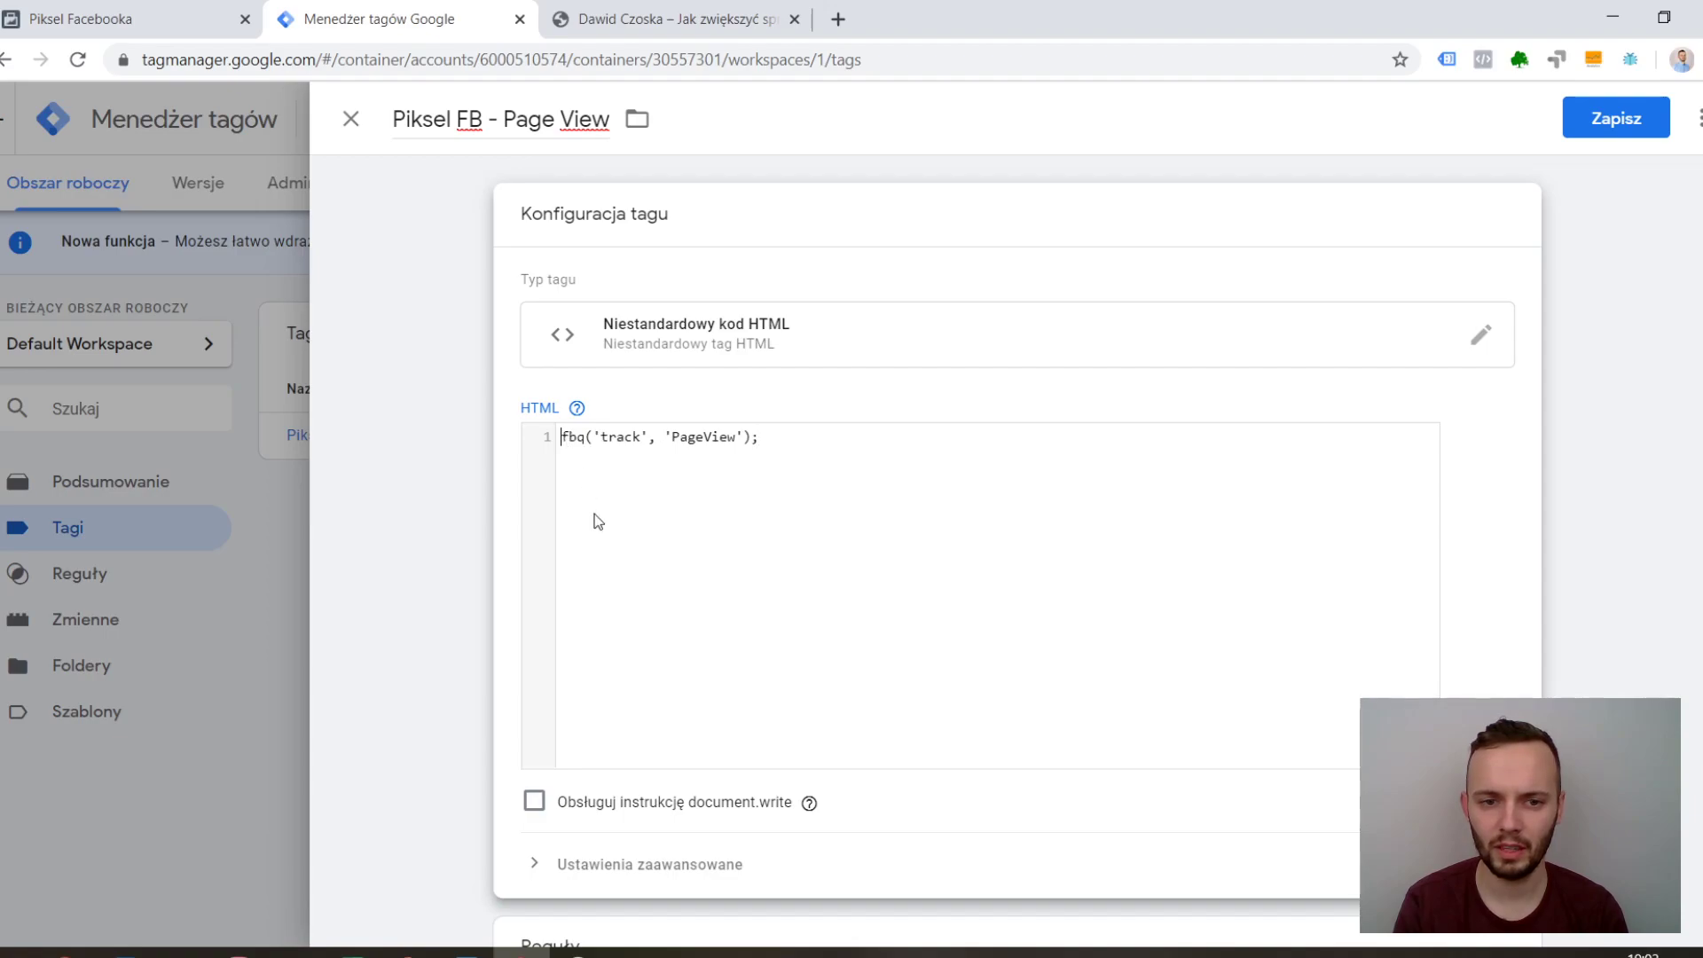
key(Return)
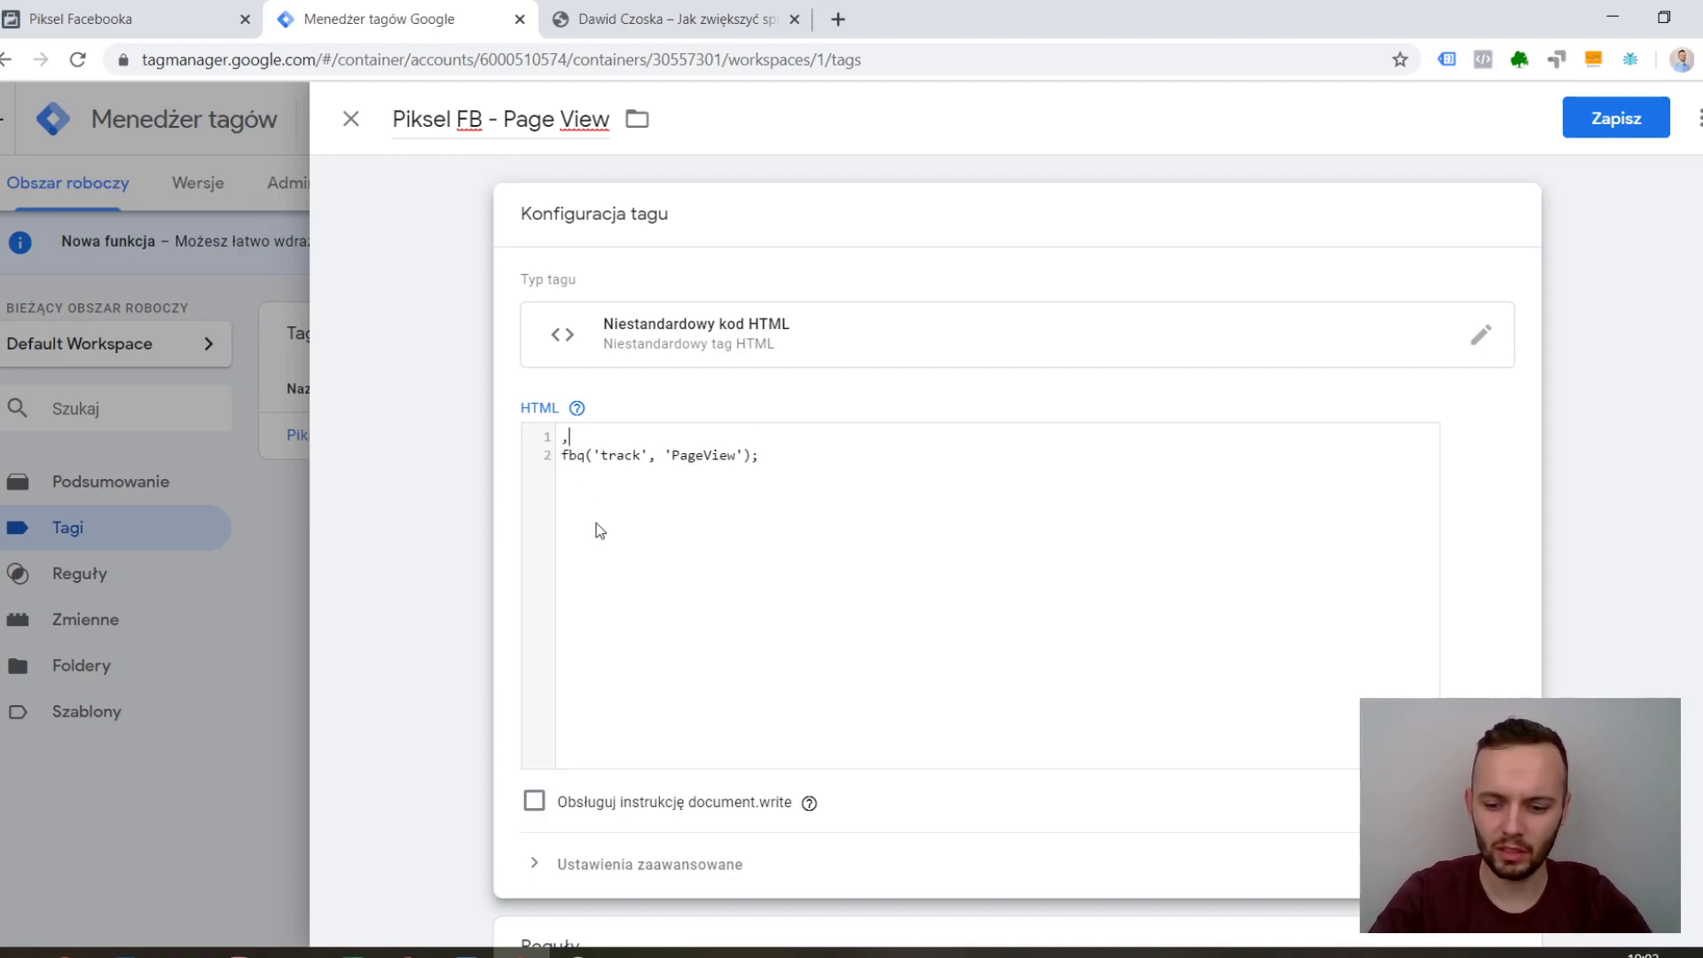
text(,/)
key(BackSpace)
key(BackSpace)
text(<)
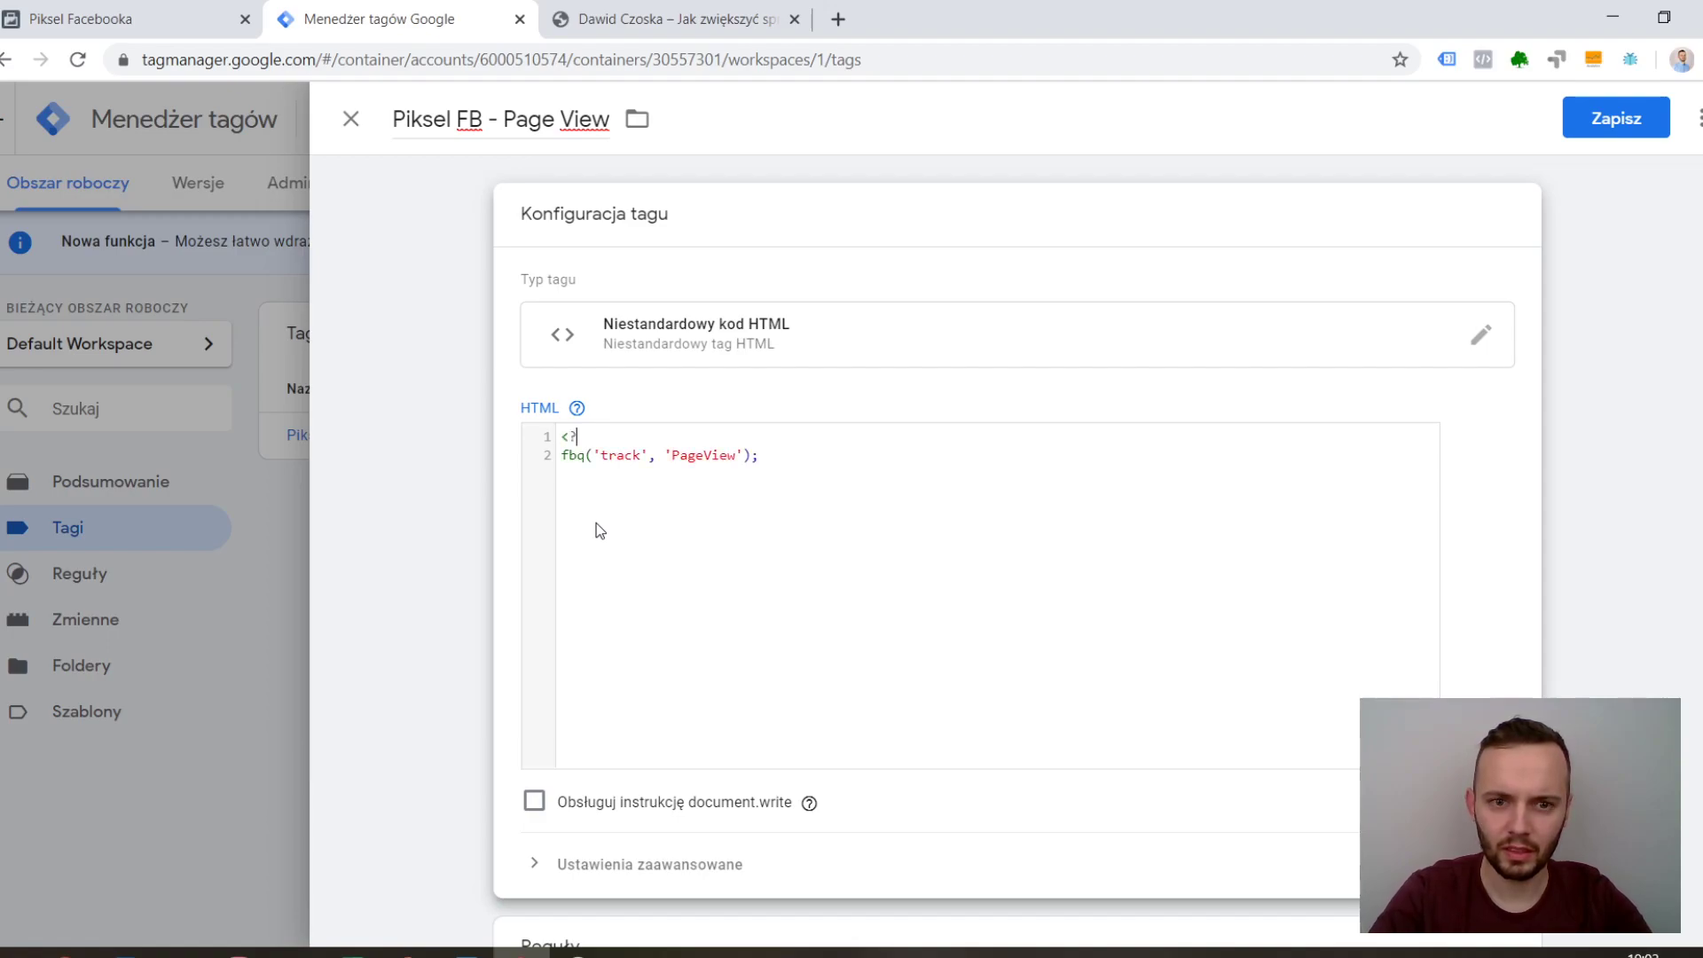
key(BackSpace)
text(script>)
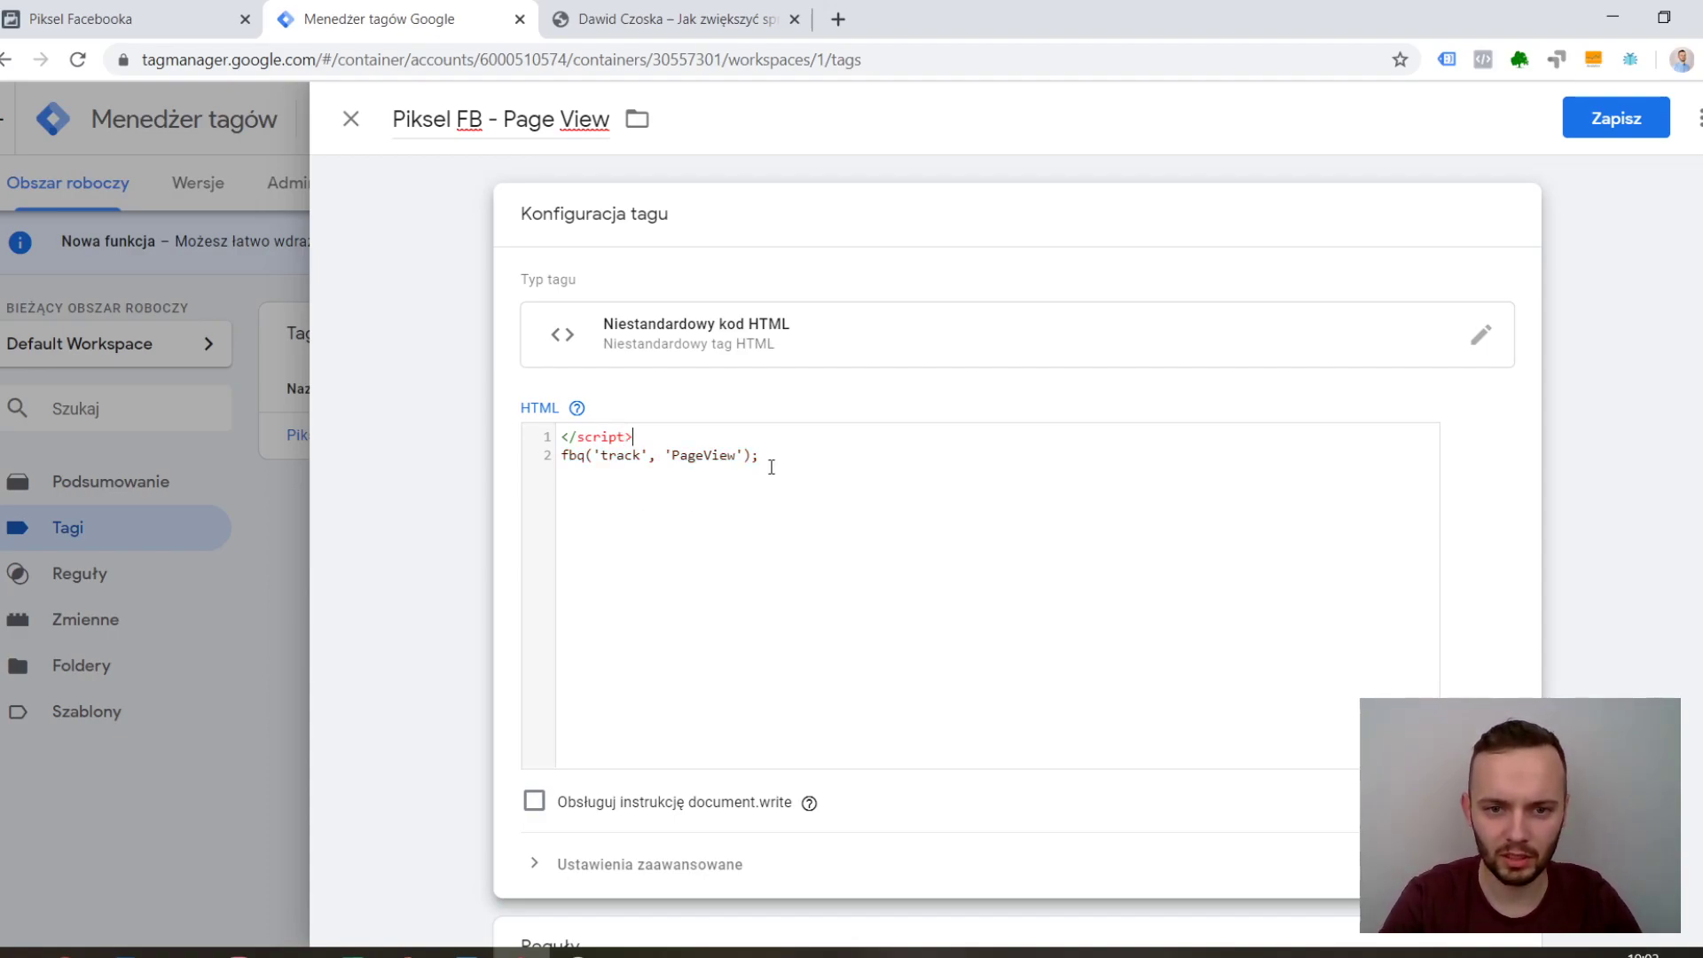
Add </script> on a new line below the fbq call and correct the first line to the opening tag <script>.
click(774, 462)
key(Return)
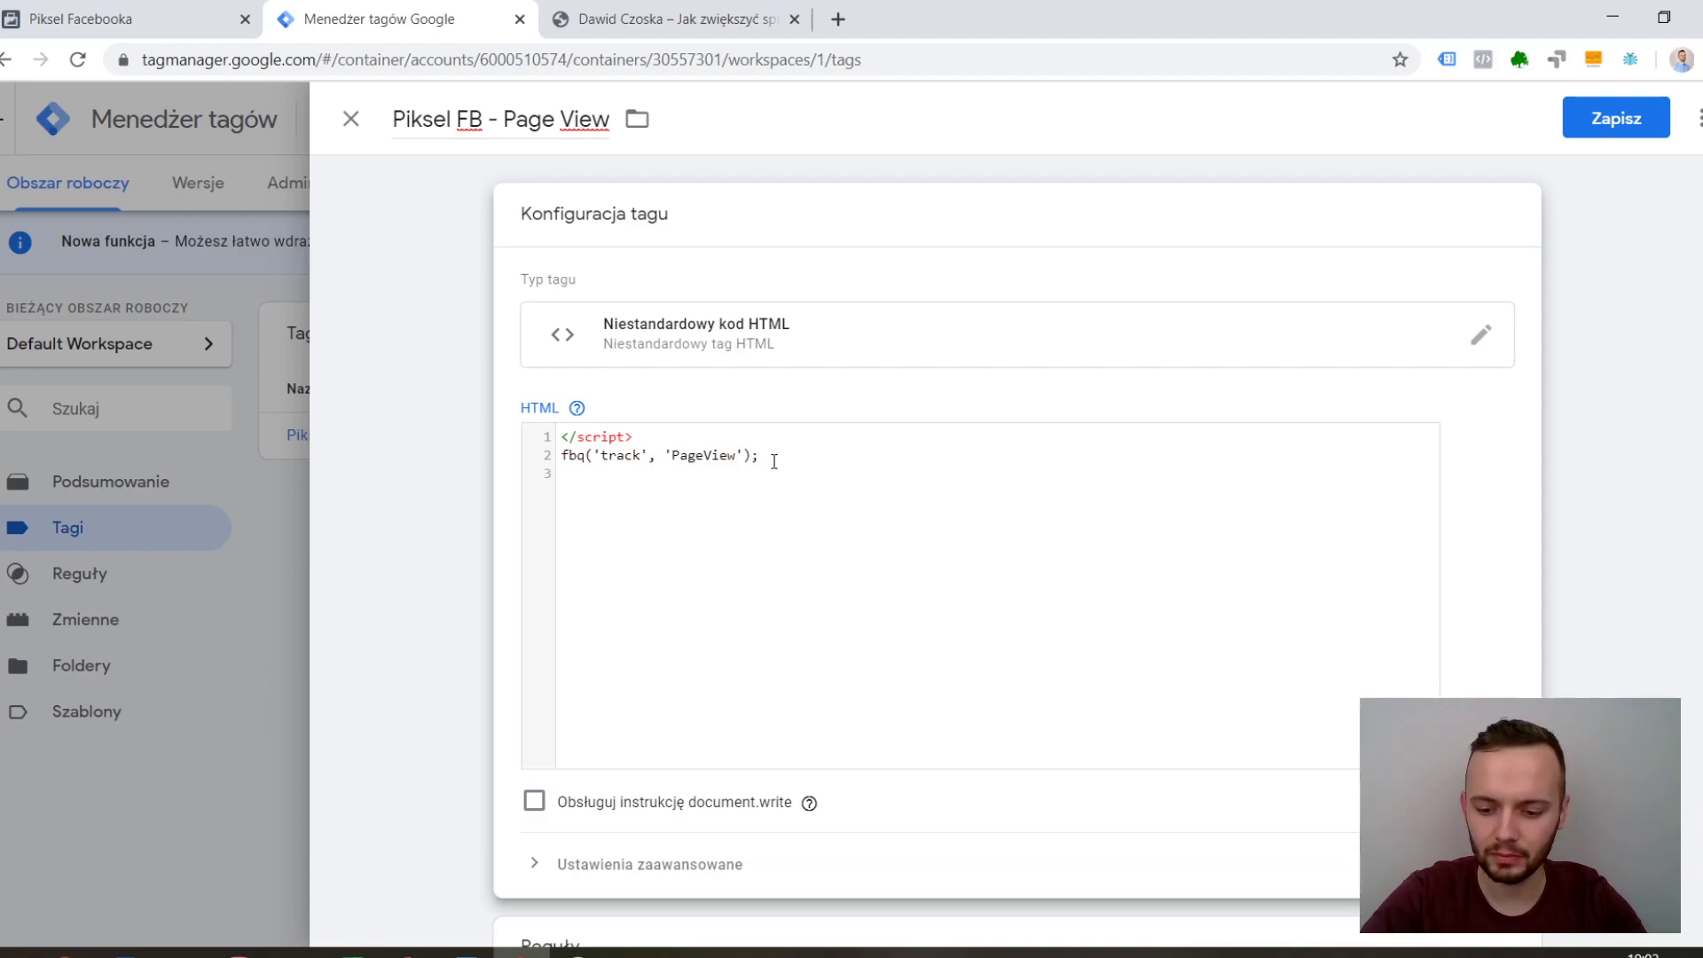
text(<)
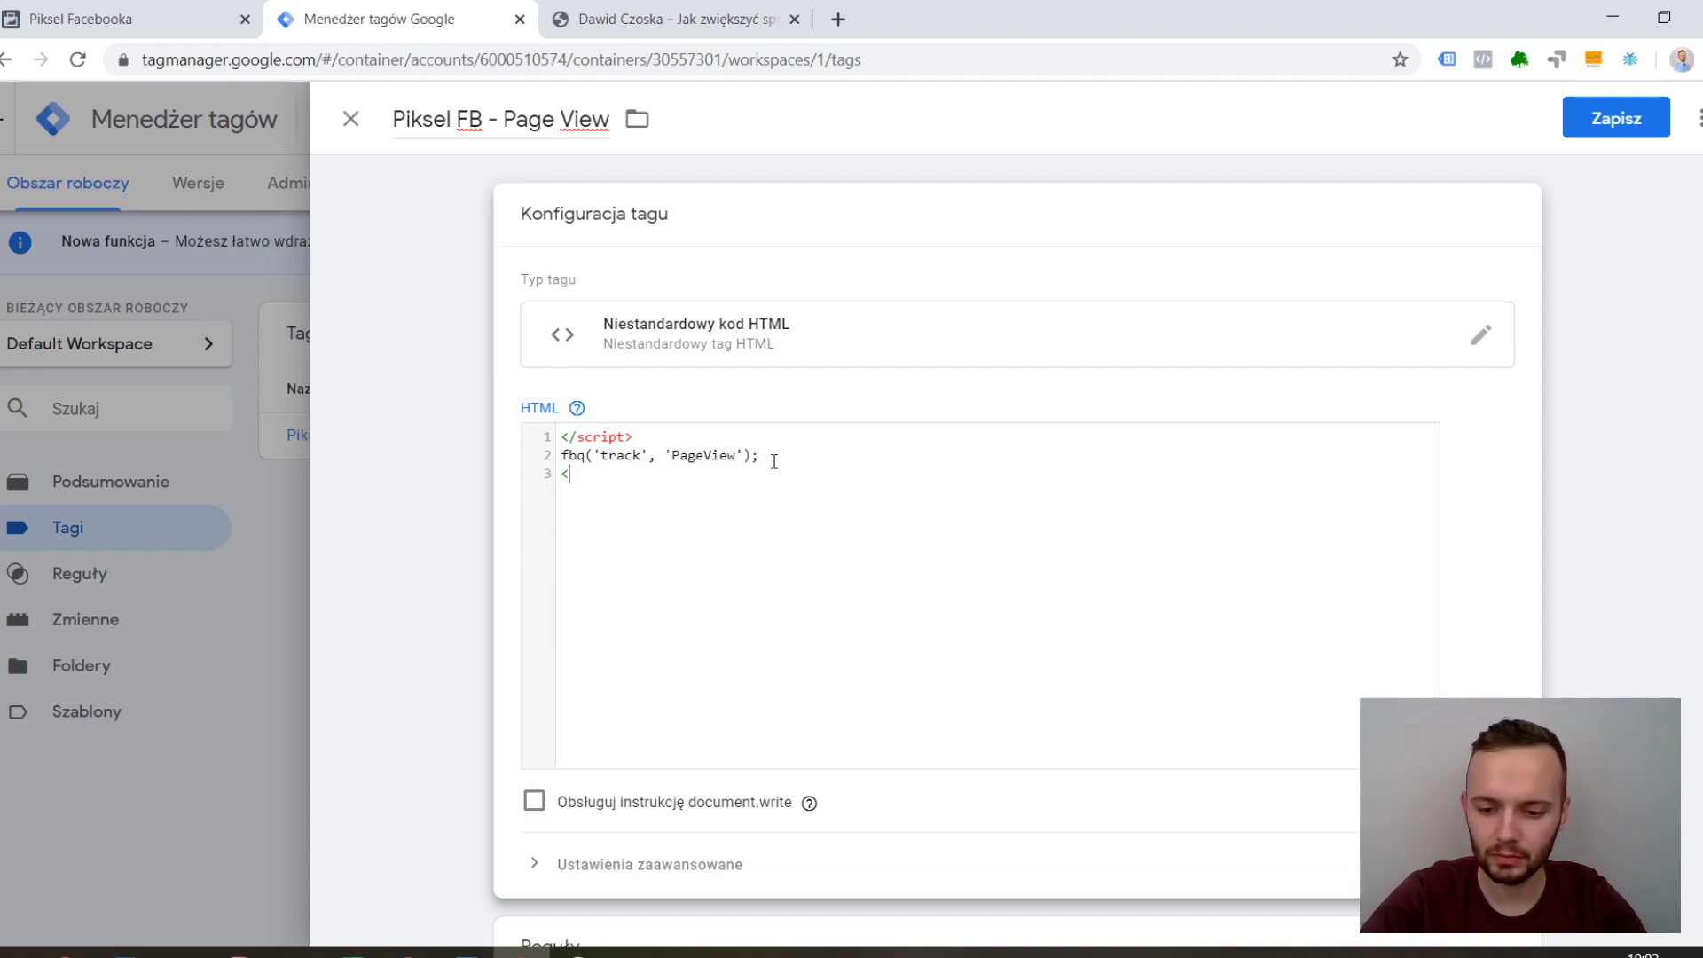
text(/script>)
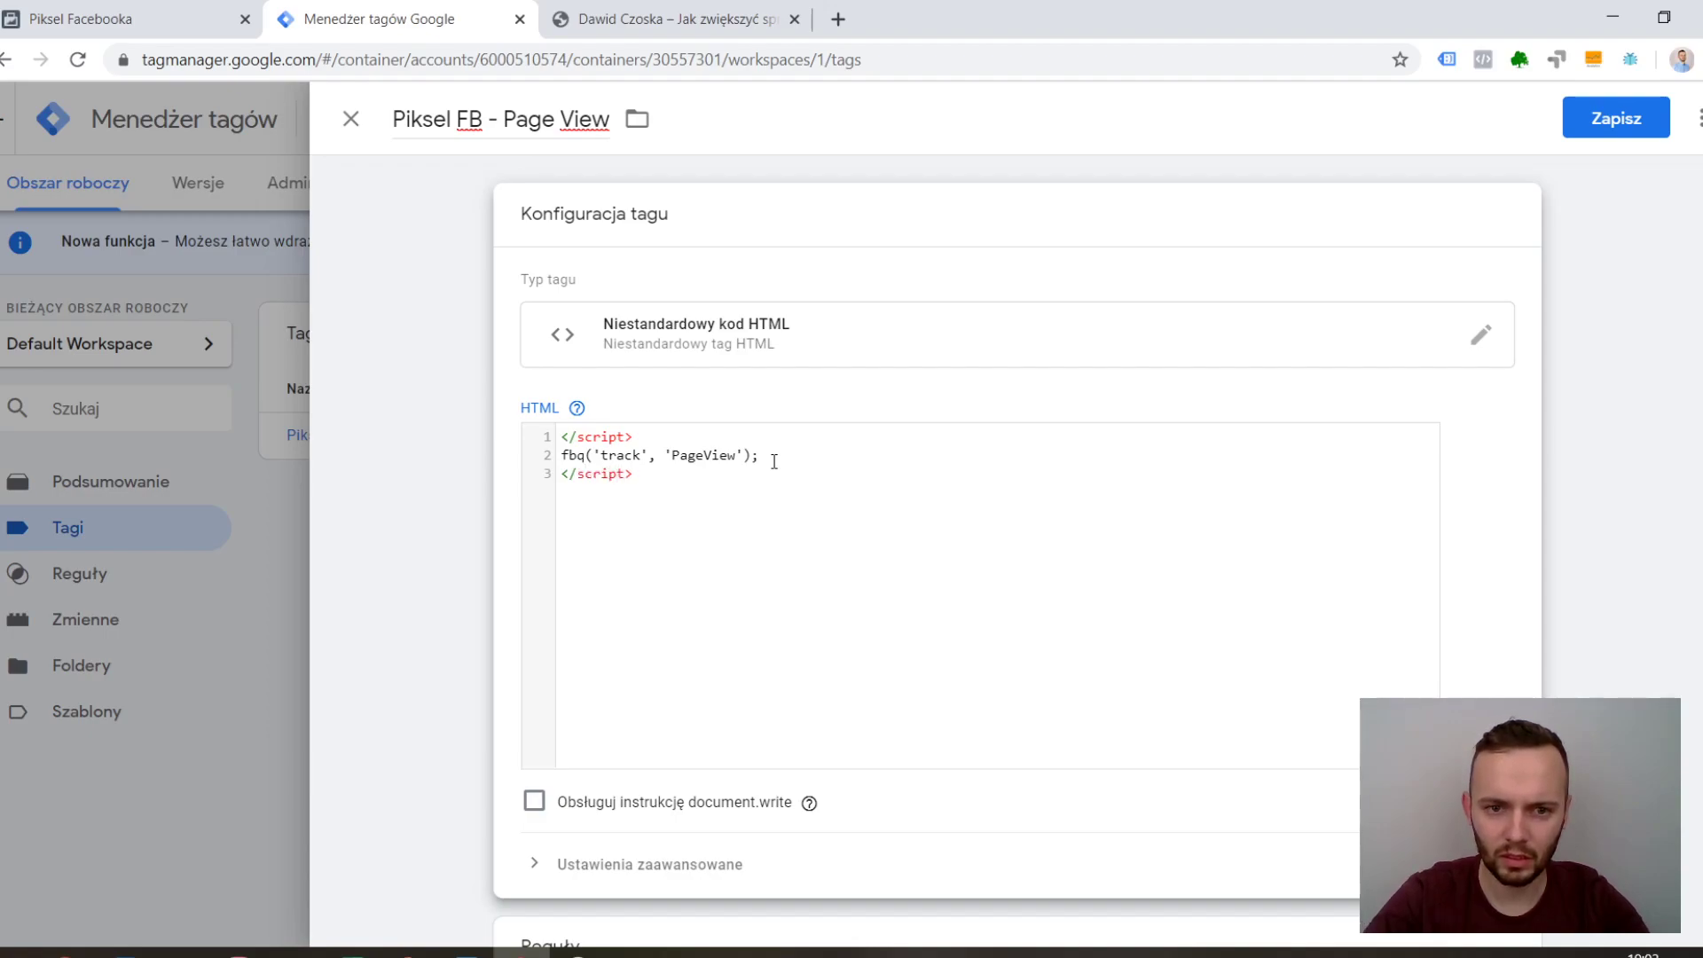
click(576, 436)
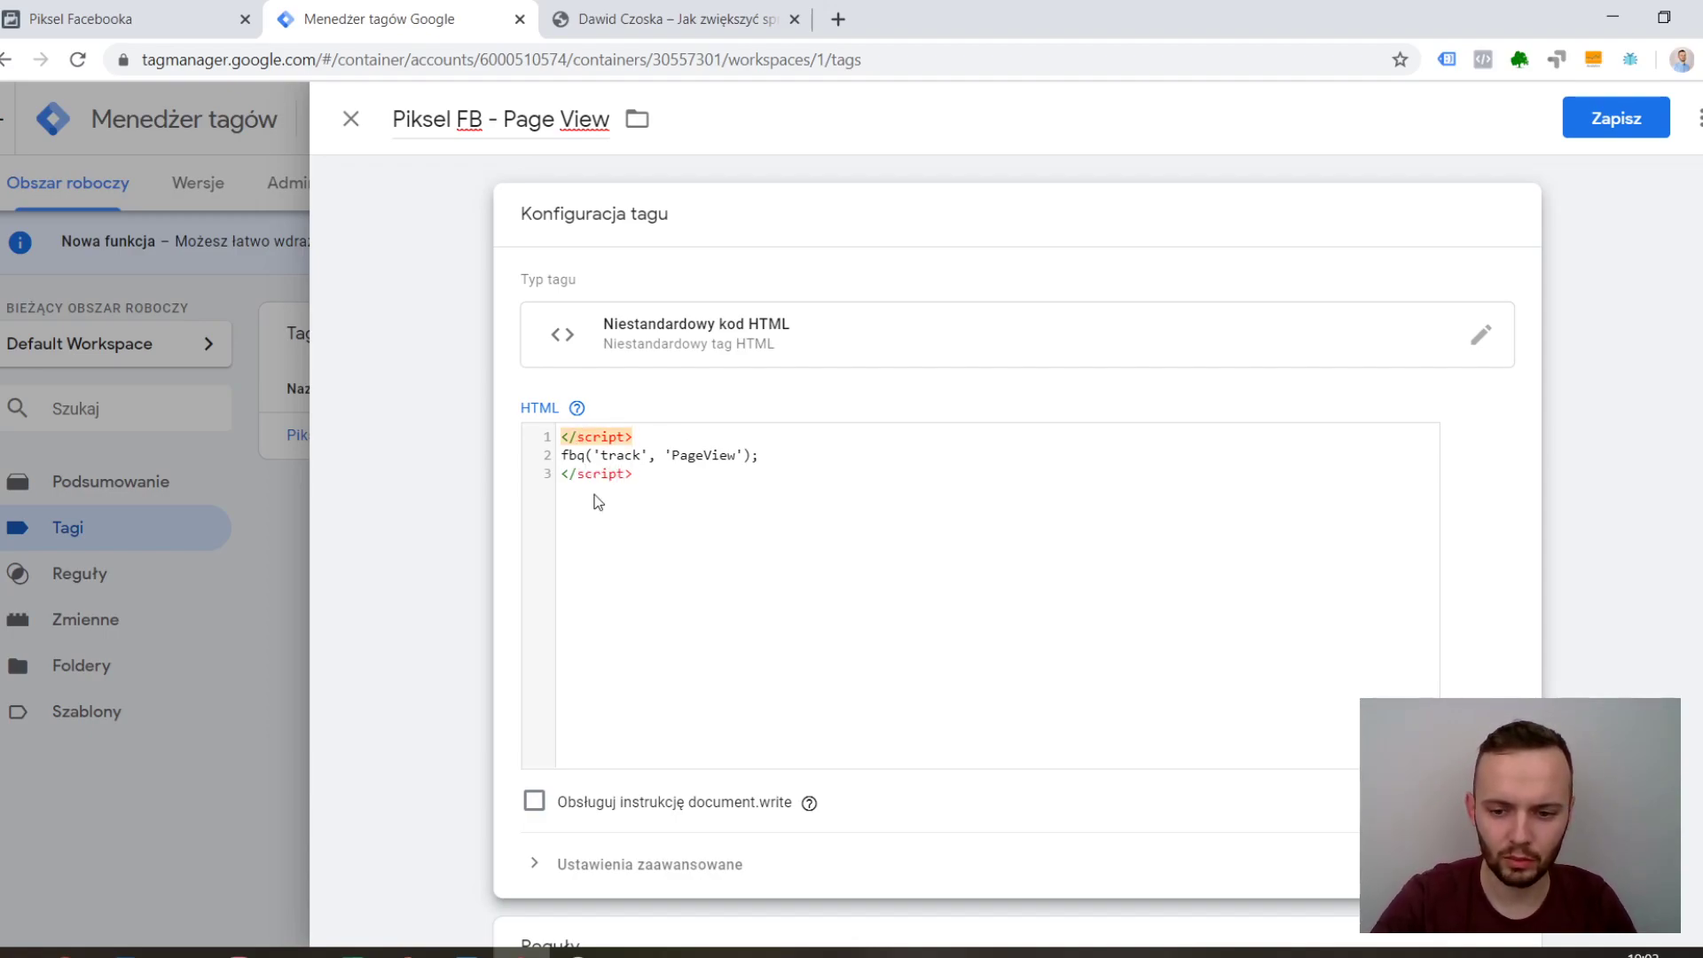
key(BackSpace)
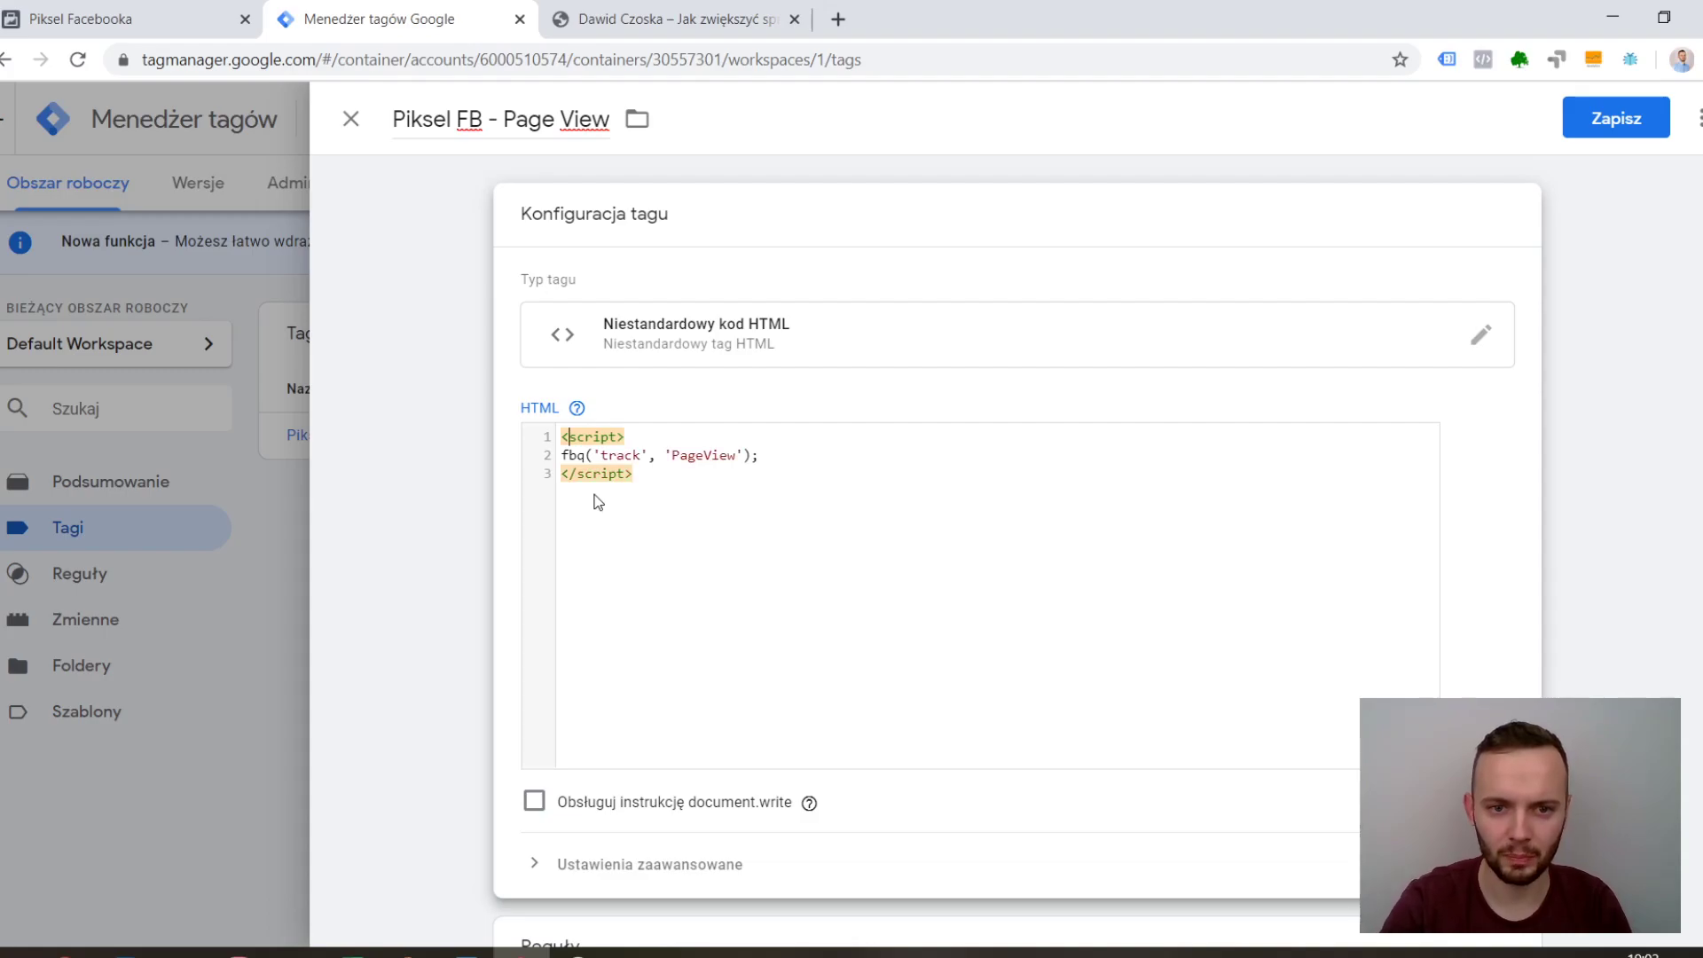
click(733, 502)
Assign the All Pages trigger to the "Piksel FB - Page View" tag and save the tag.
scroll(1045, 779, down, 3)
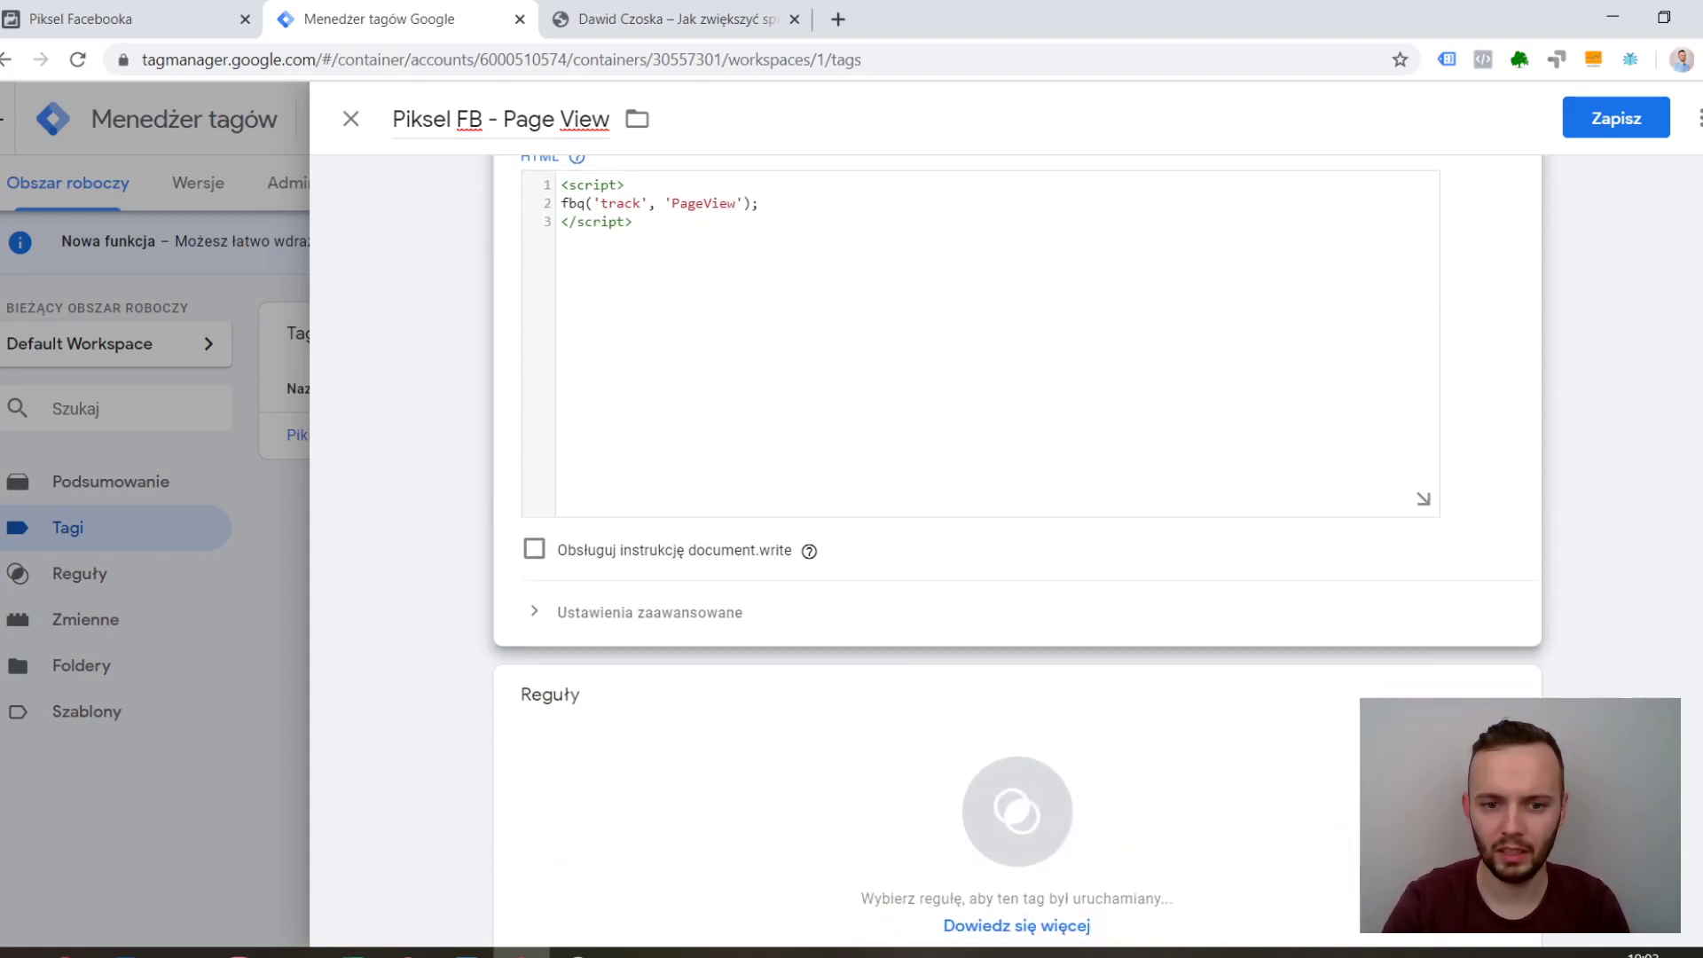
click(1026, 787)
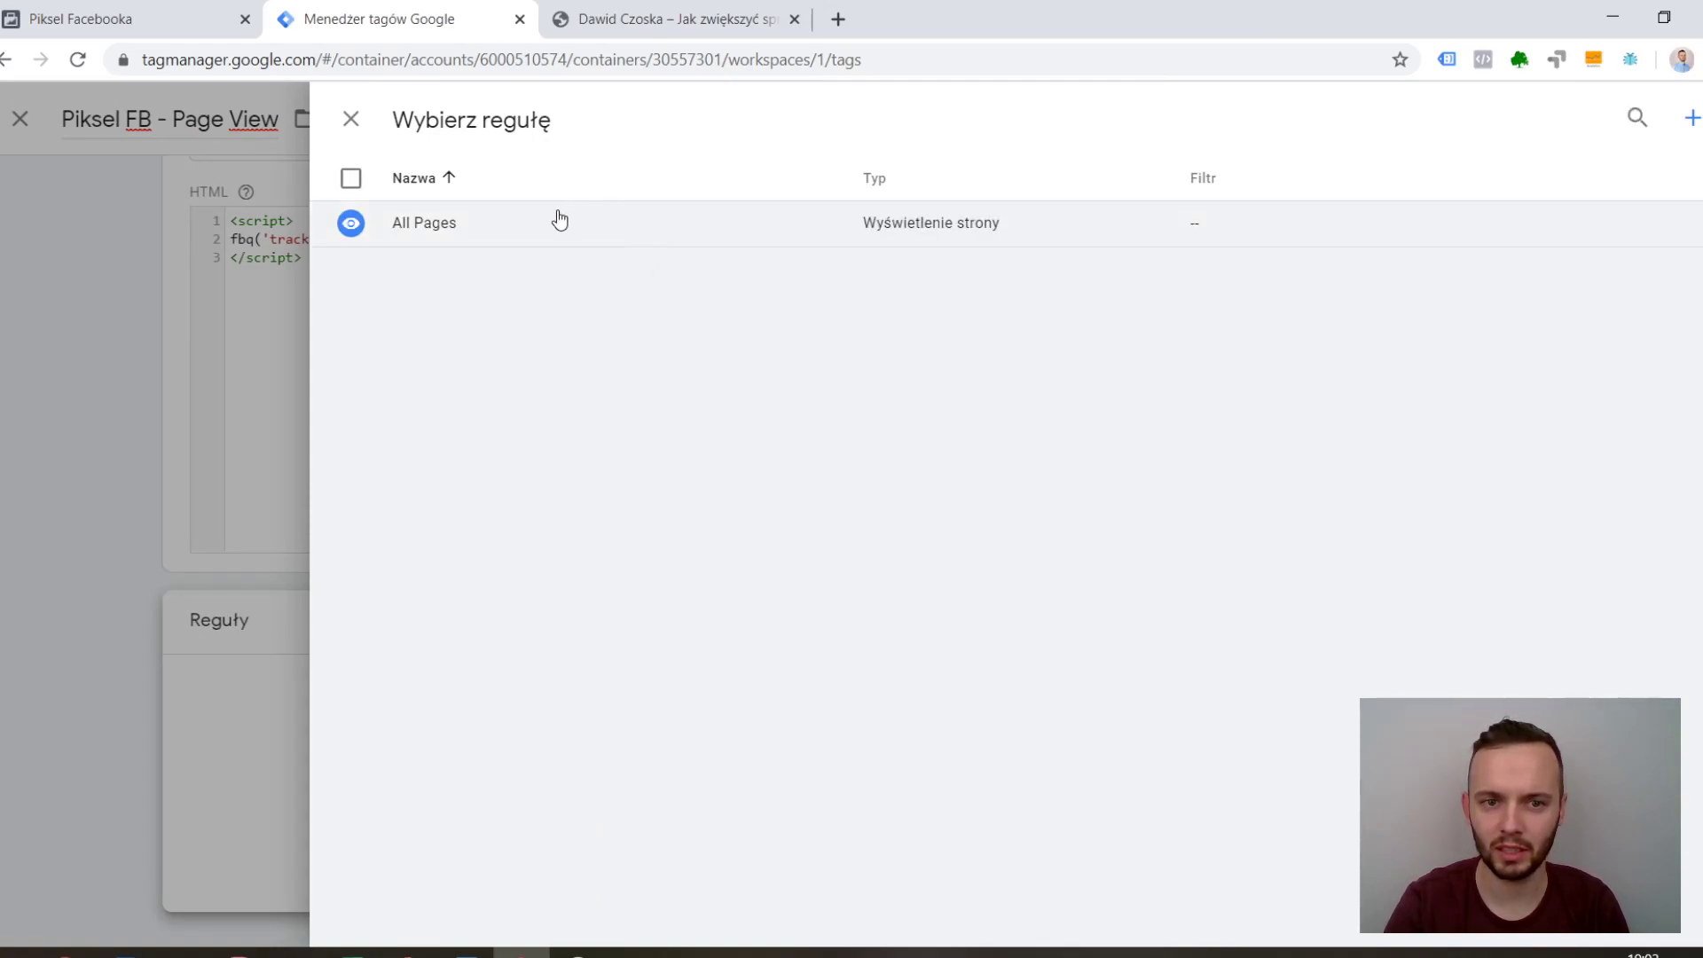
click(558, 218)
scroll(973, 437, up, 2)
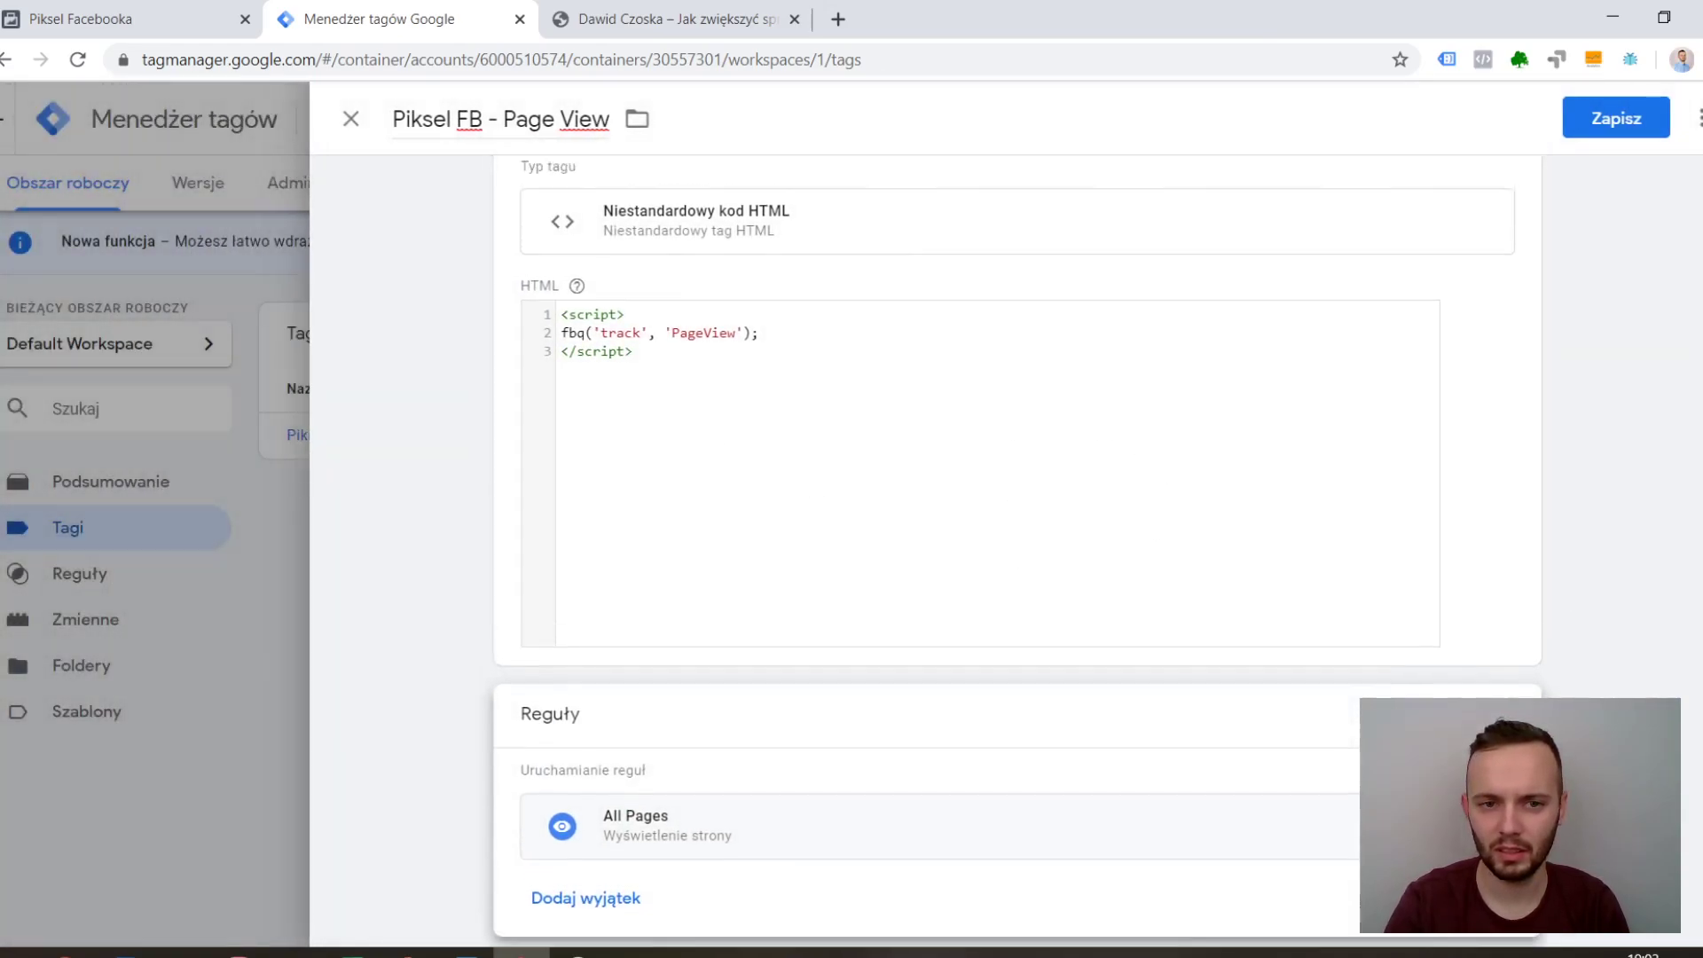
scroll(1304, 498, down, 2)
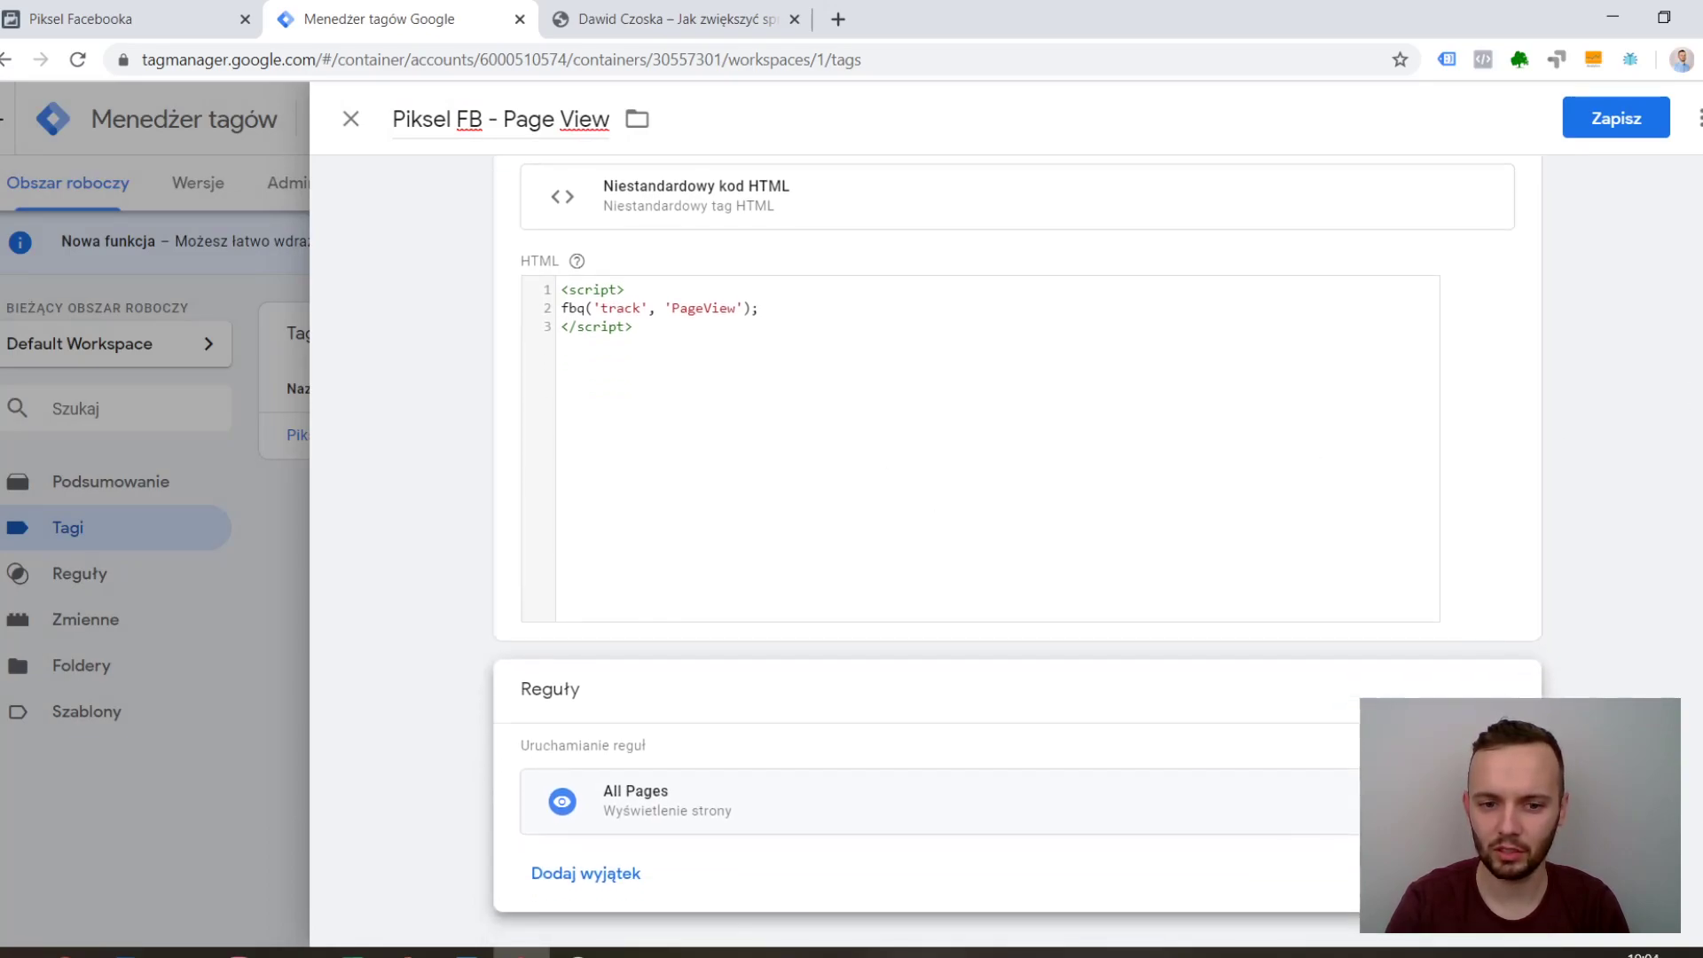
scroll(943, 471, up, 2)
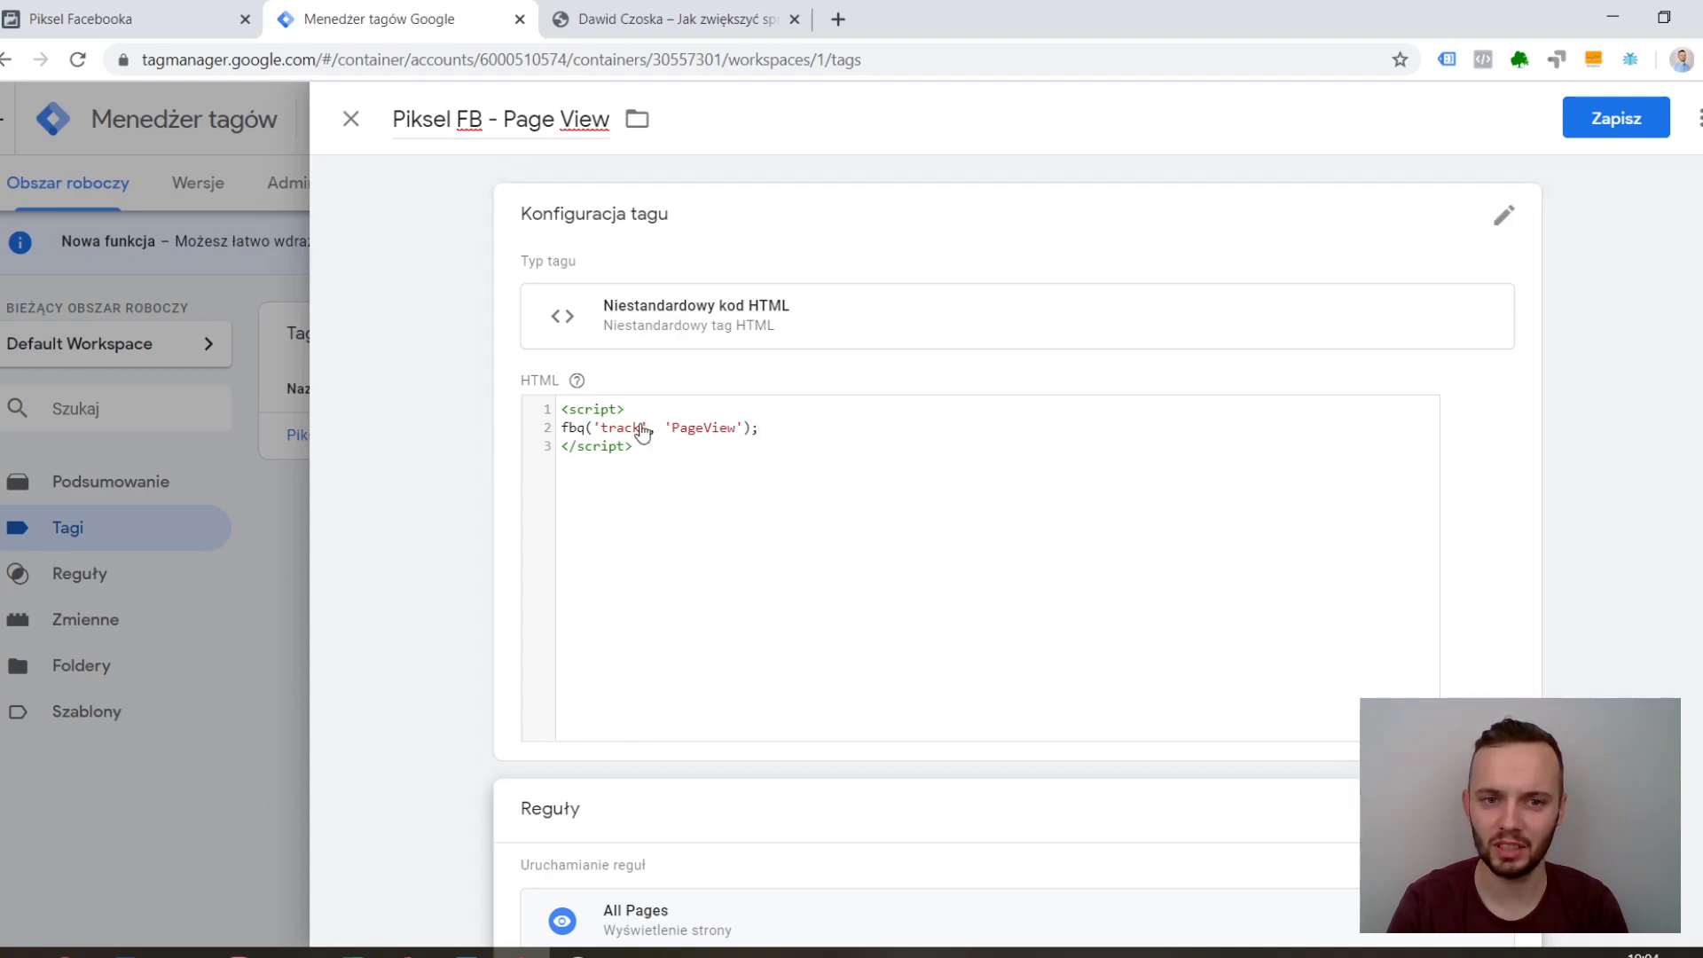
click(1604, 127)
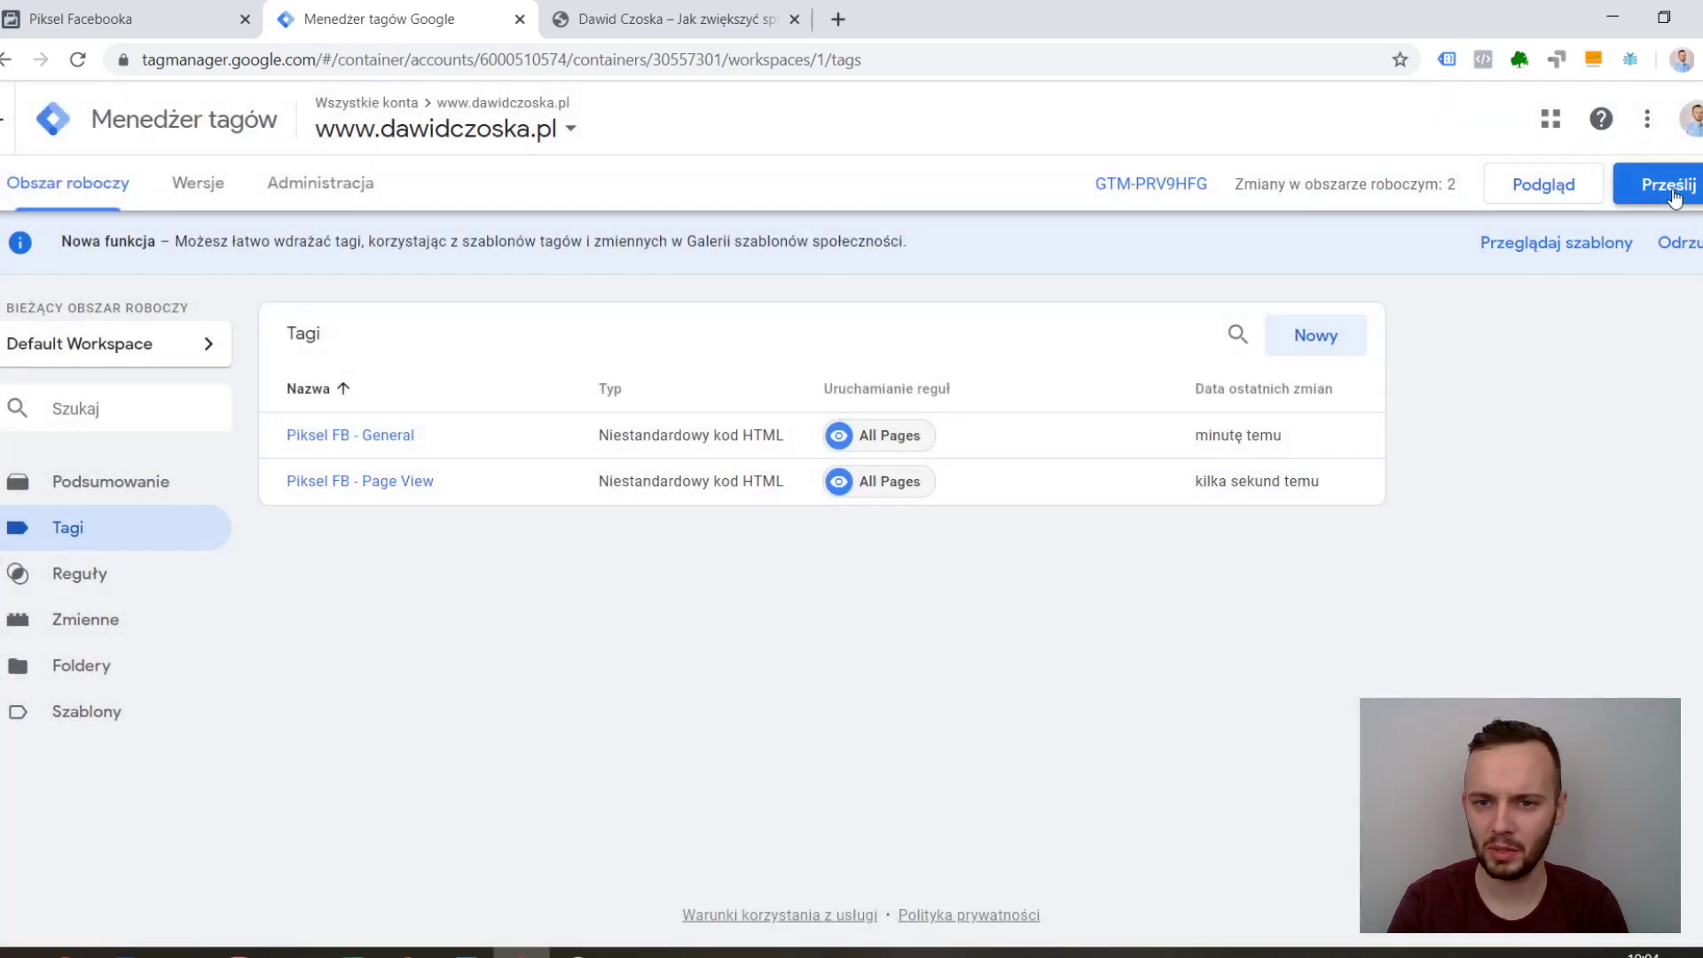
Publish the workspace changes to the Live environment as a version named "Piksel FB - General", then return to the workspace.
click(1670, 186)
click(669, 396)
text(Piksel FB)
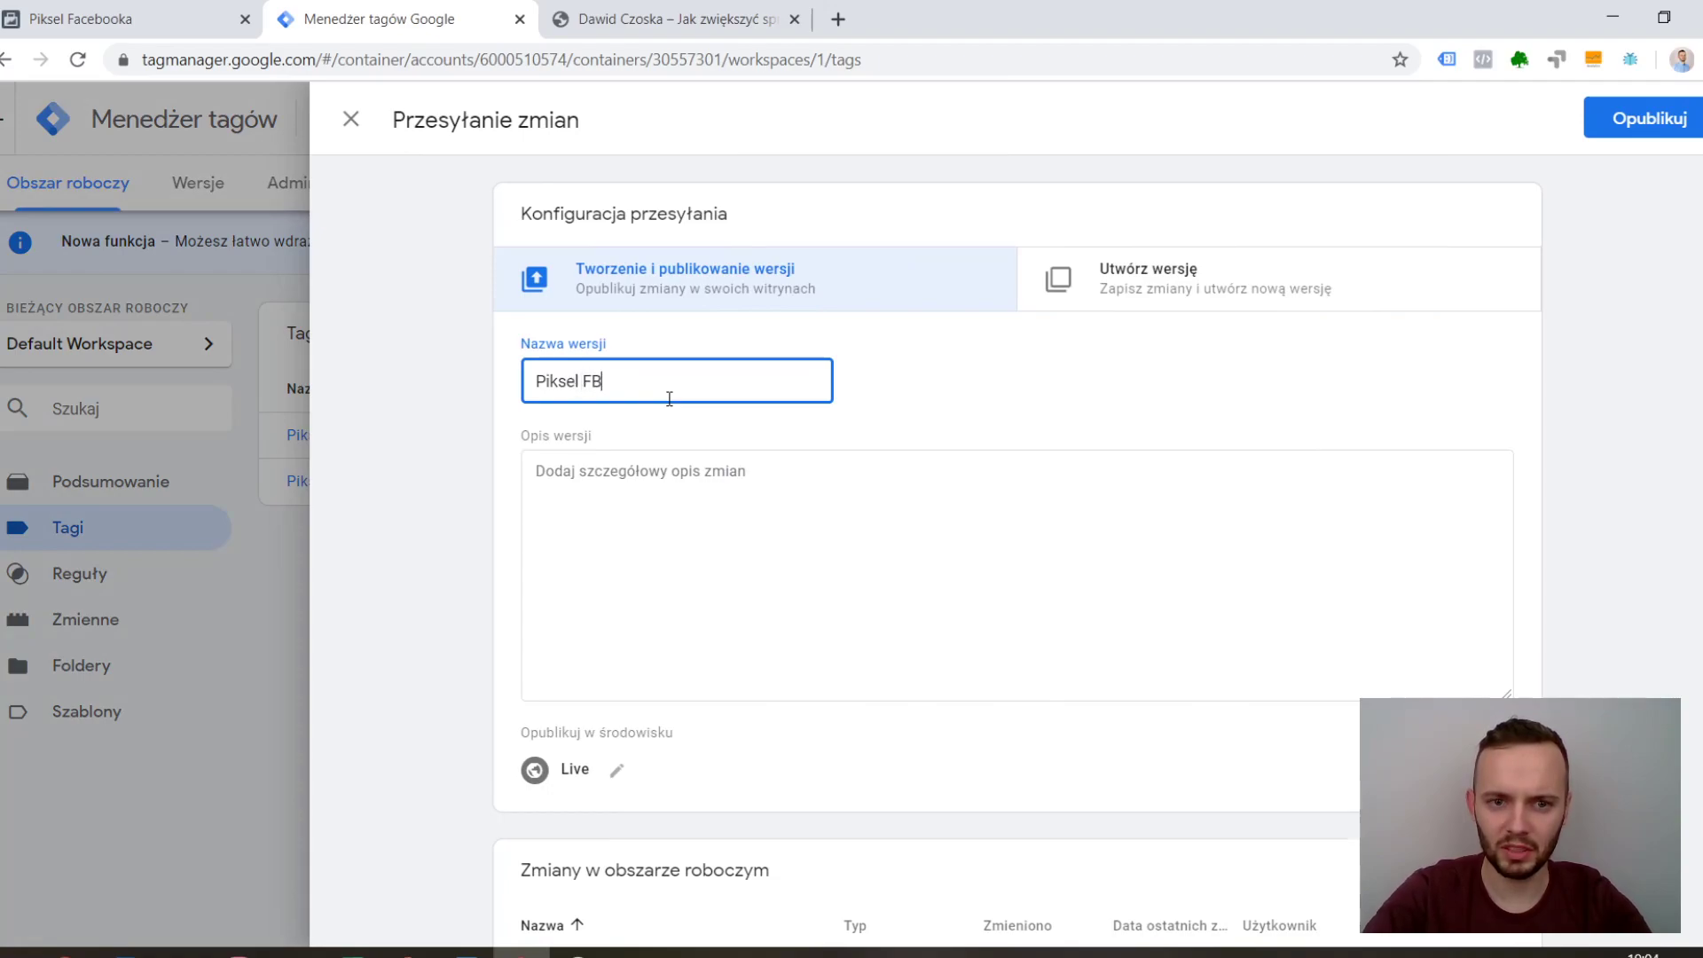
text( - General)
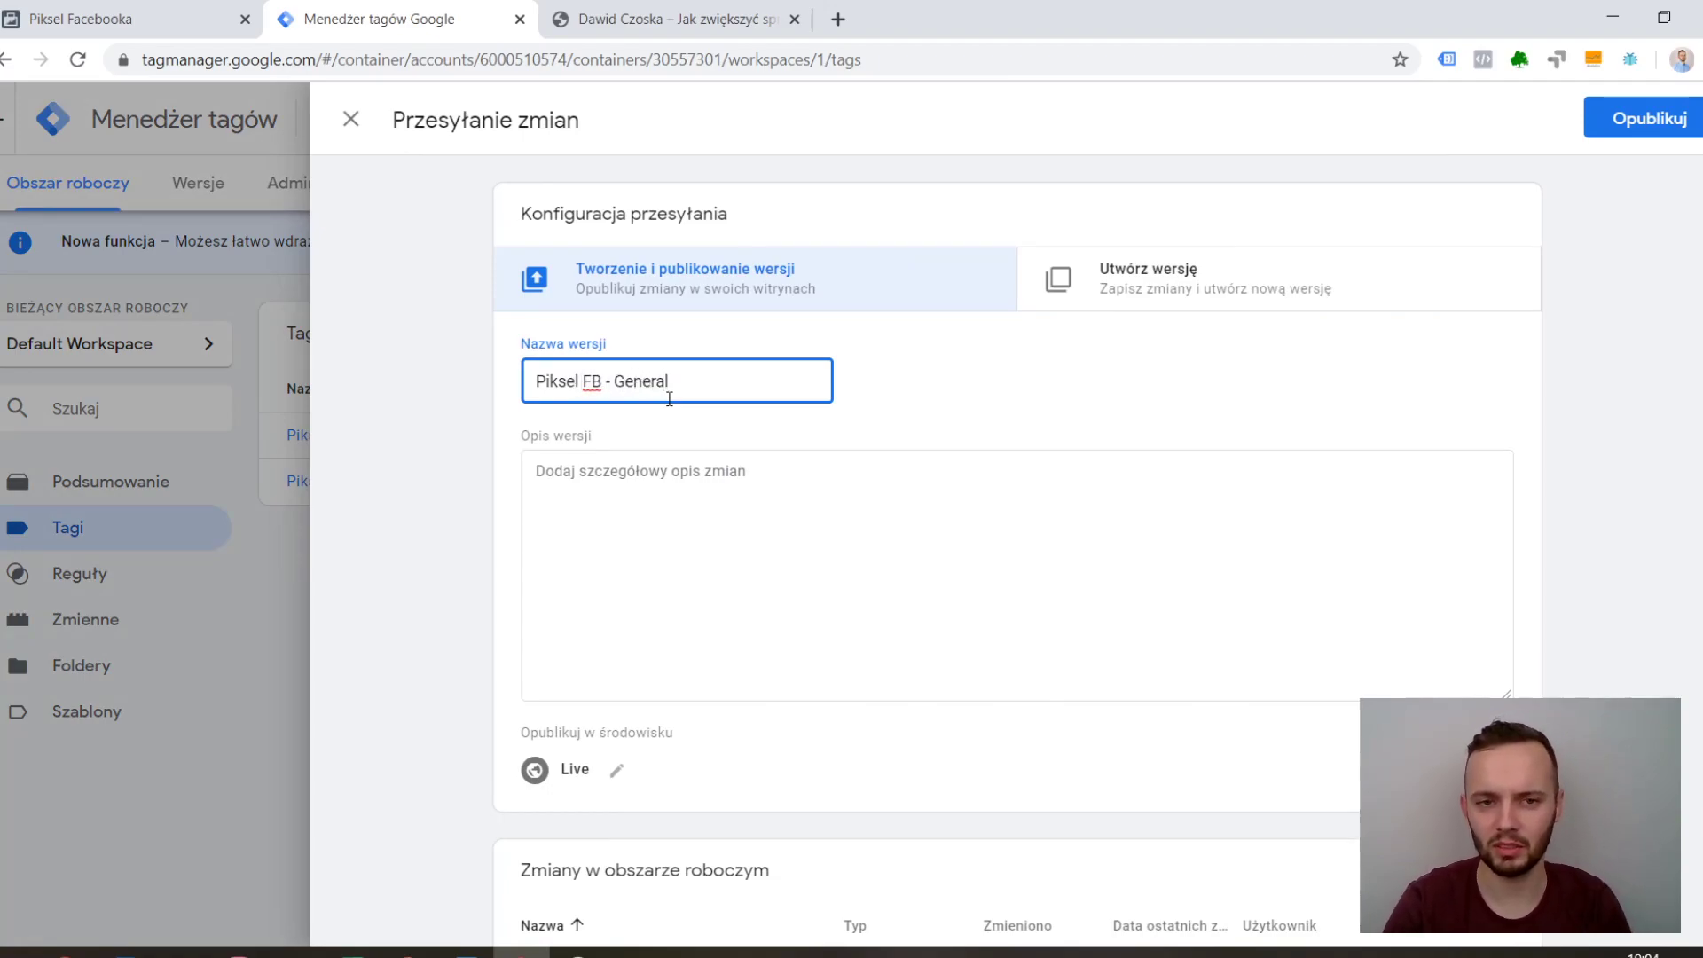
click(1619, 124)
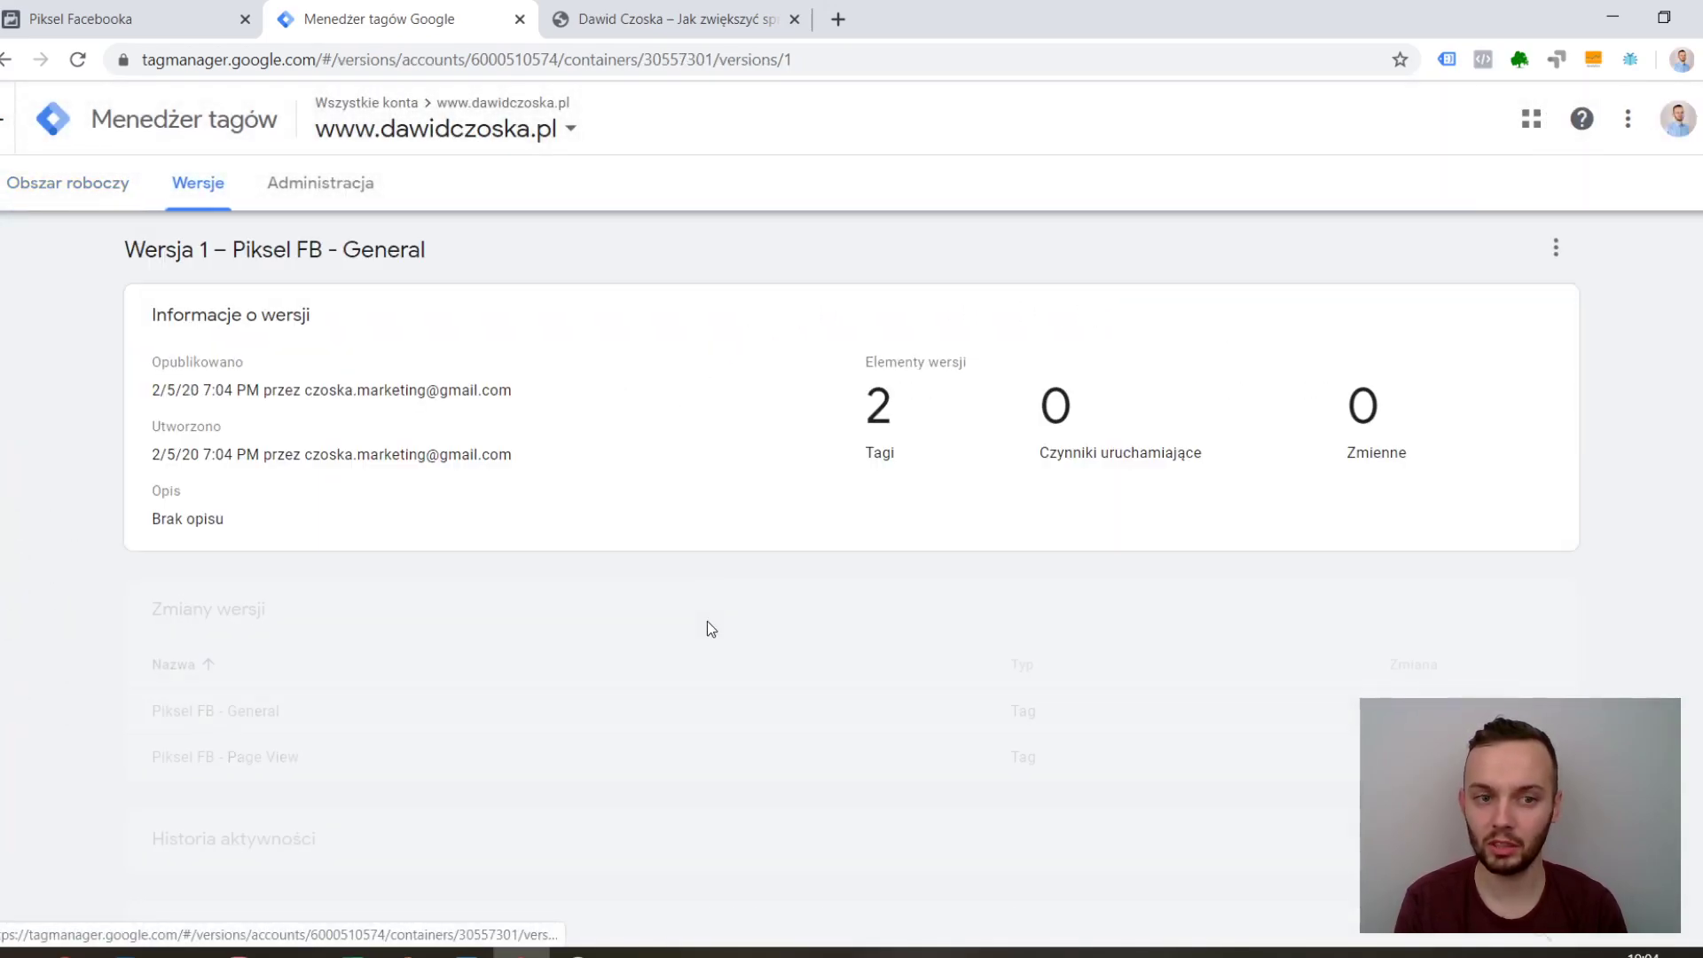
click(33, 183)
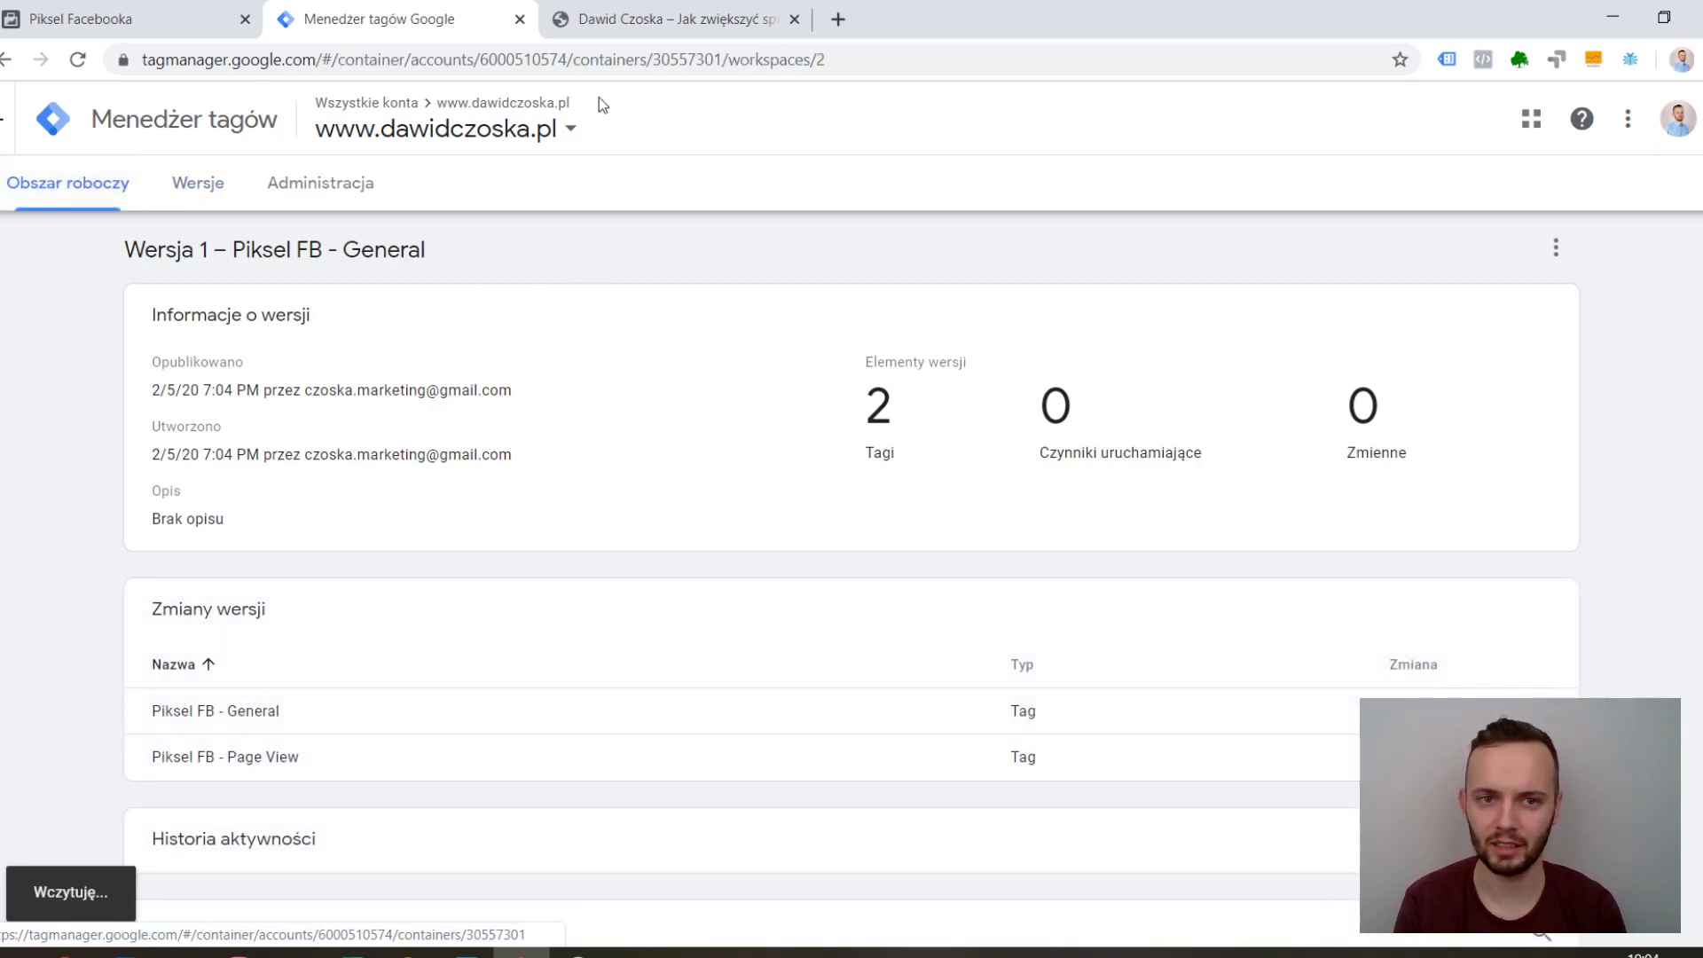
Switch to the open website and reload its home page to load the published tags.
click(594, 9)
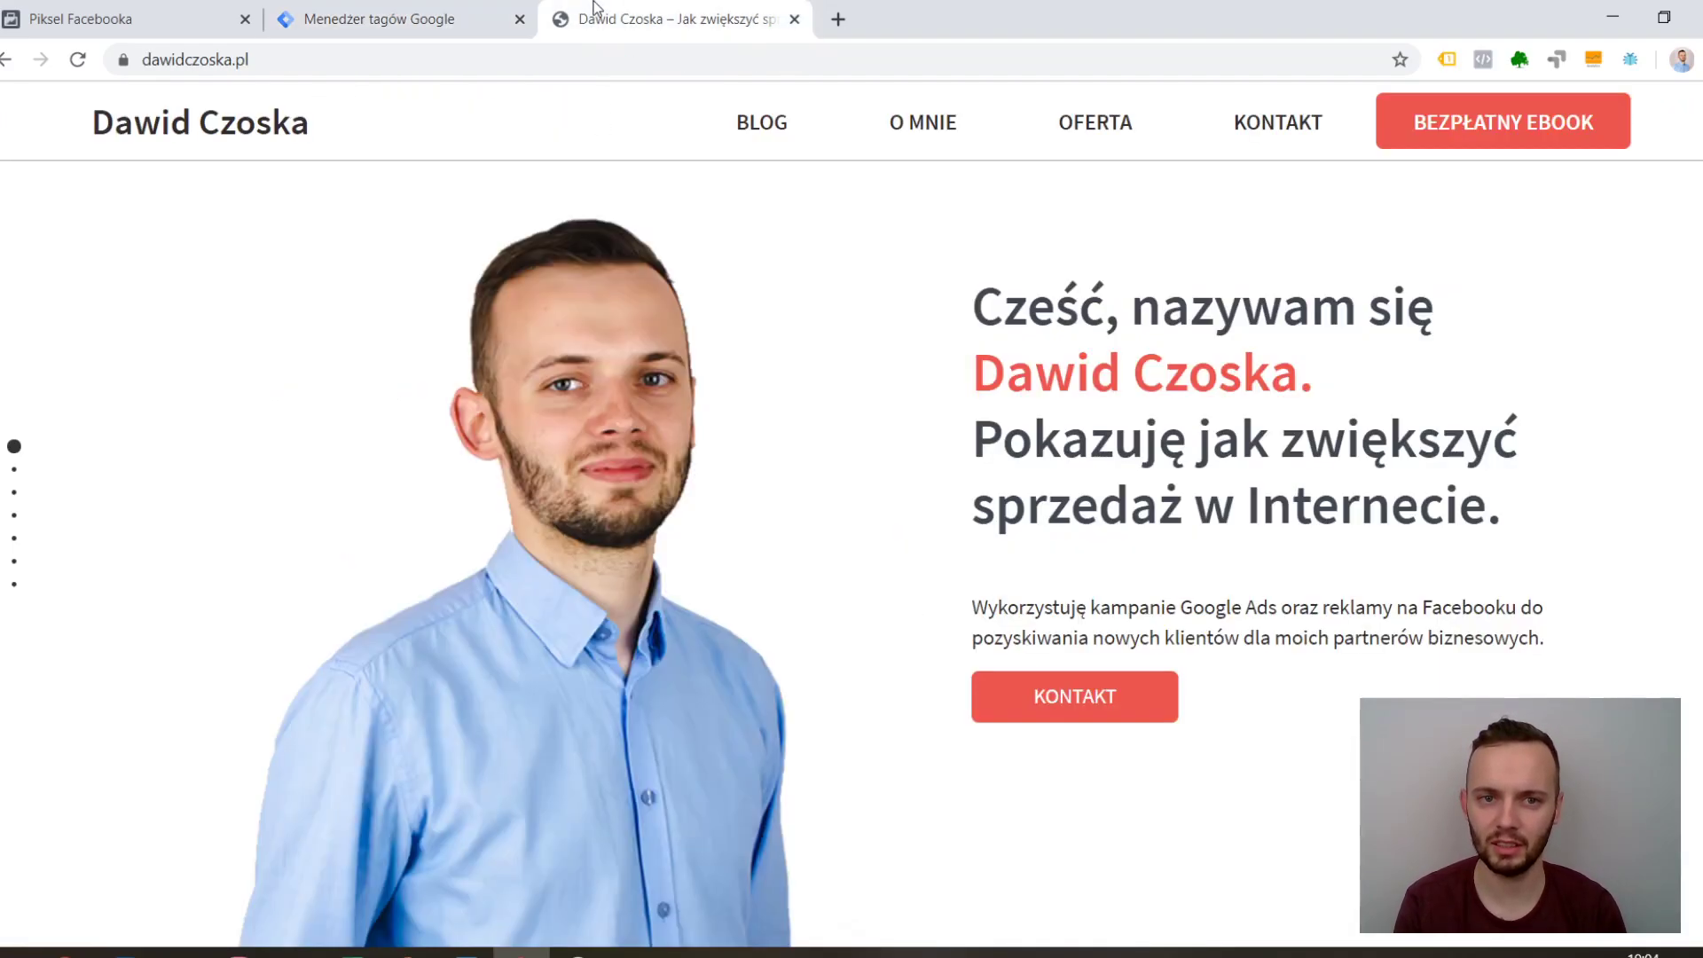
click(768, 67)
key(Return)
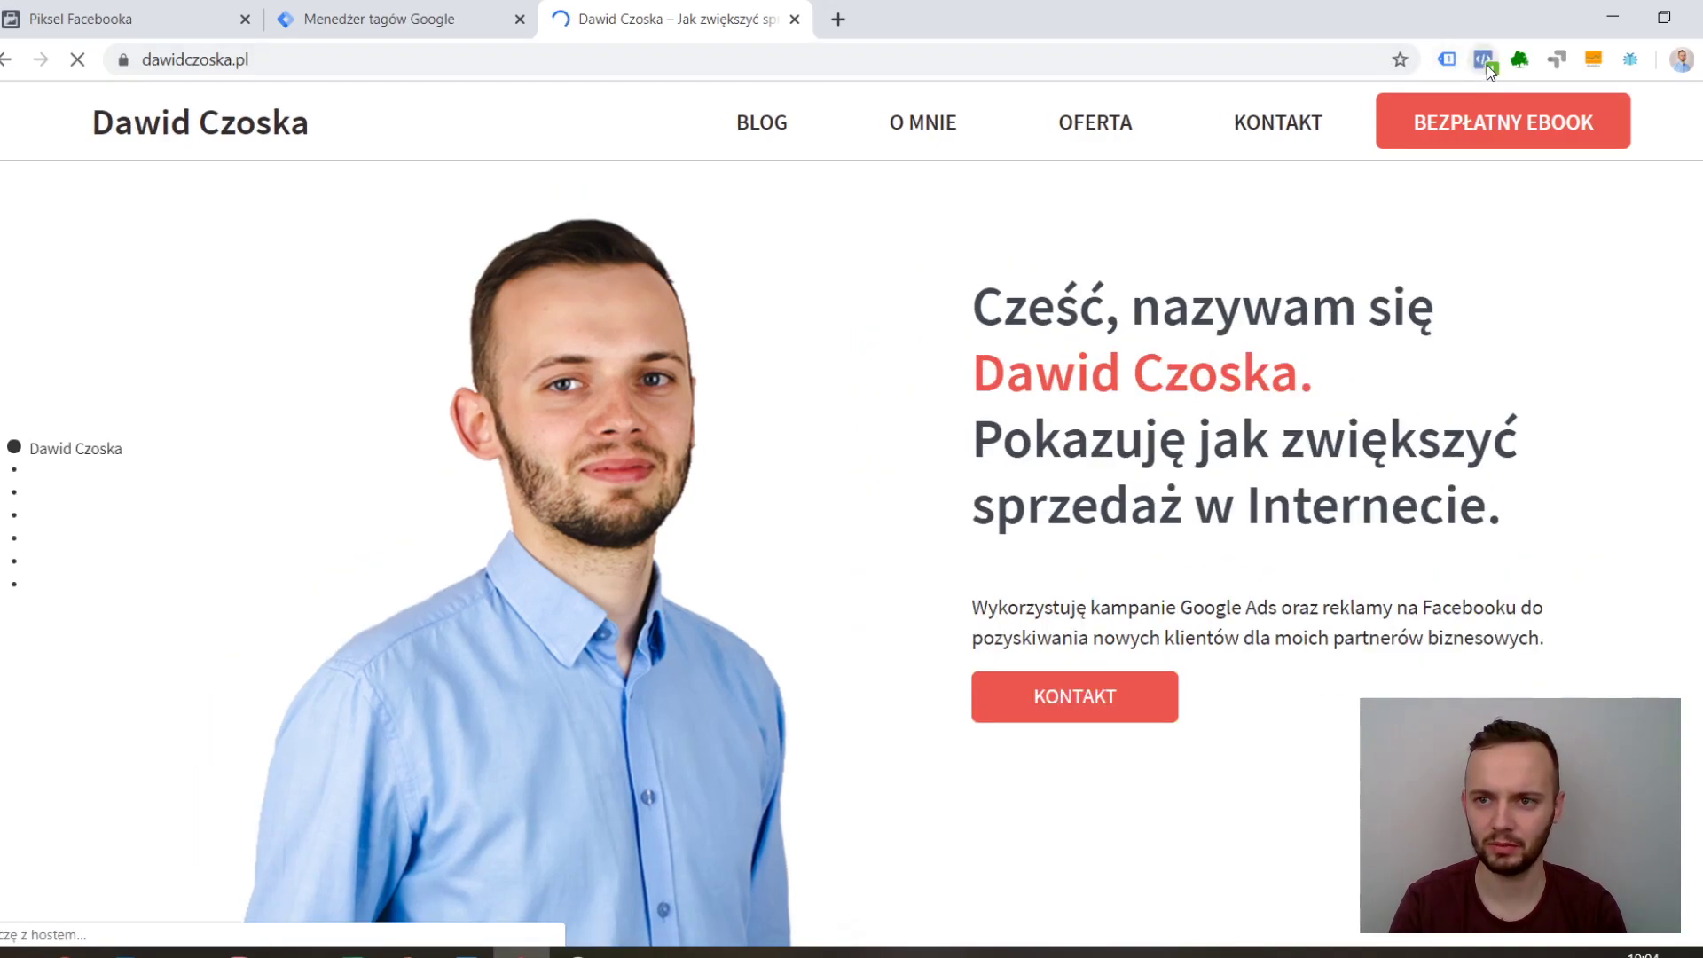
Check the website's pixel with Facebook Pixel Helper and look into the PageView event's details.
click(1487, 57)
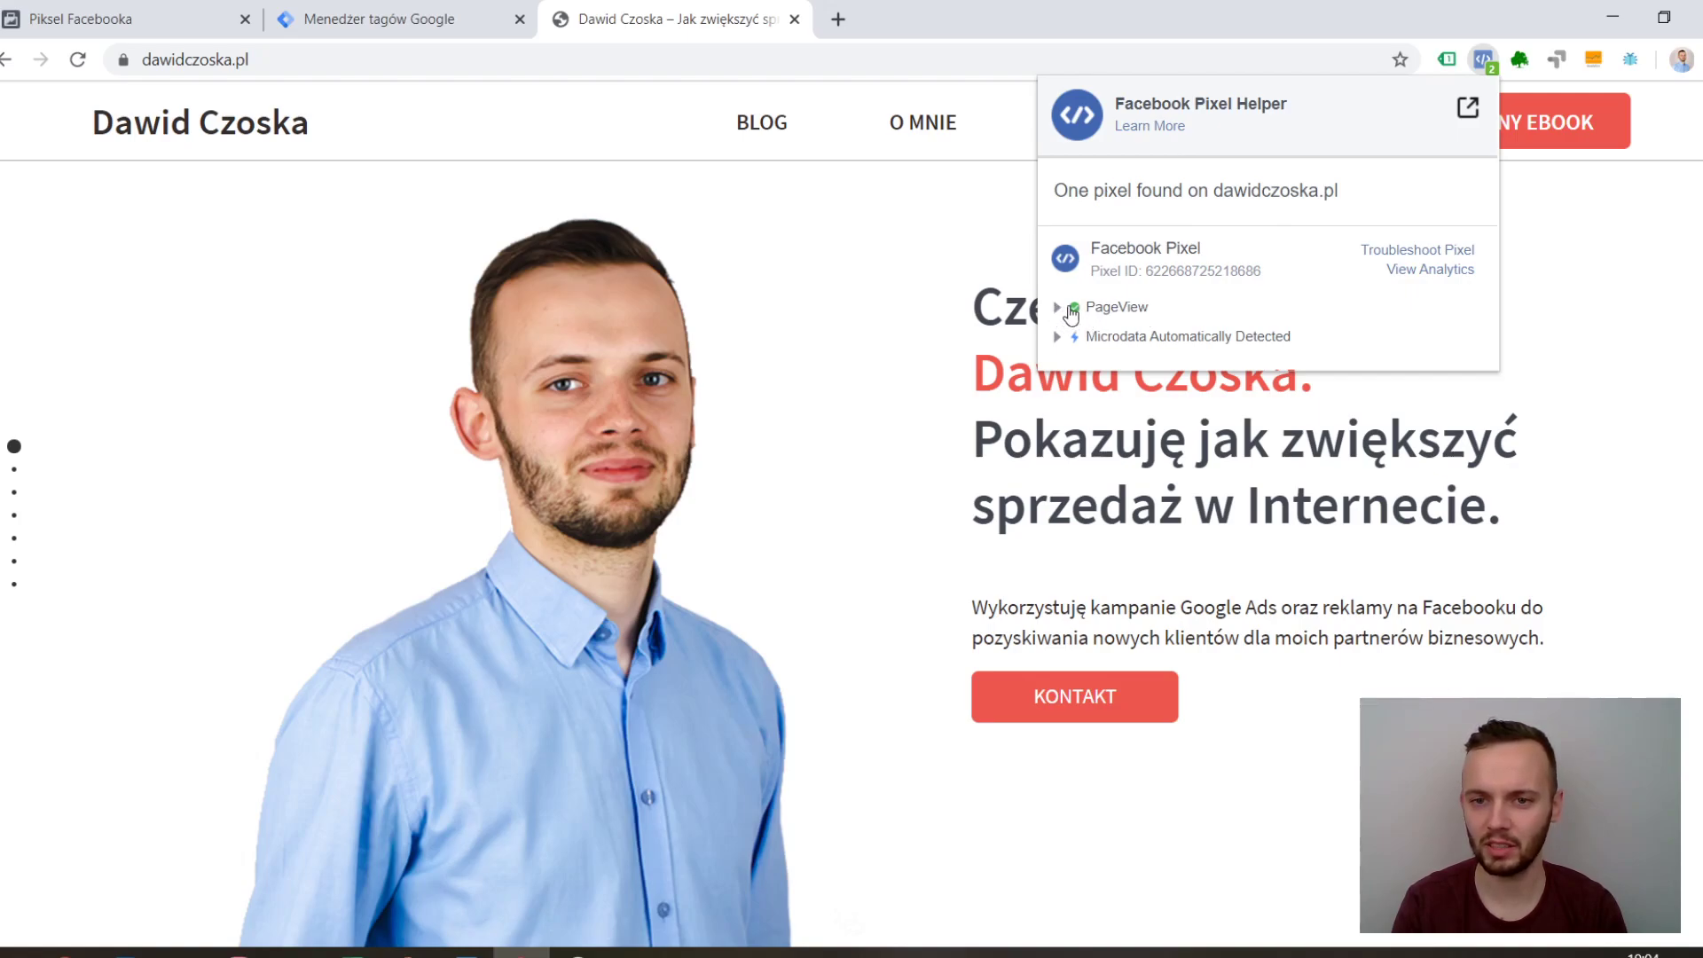
click(1059, 308)
click(1059, 308)
In the Facebook pixel installation window, send test traffic to the website's address for the base code, then return to the pixel page.
click(667, 9)
click(170, 9)
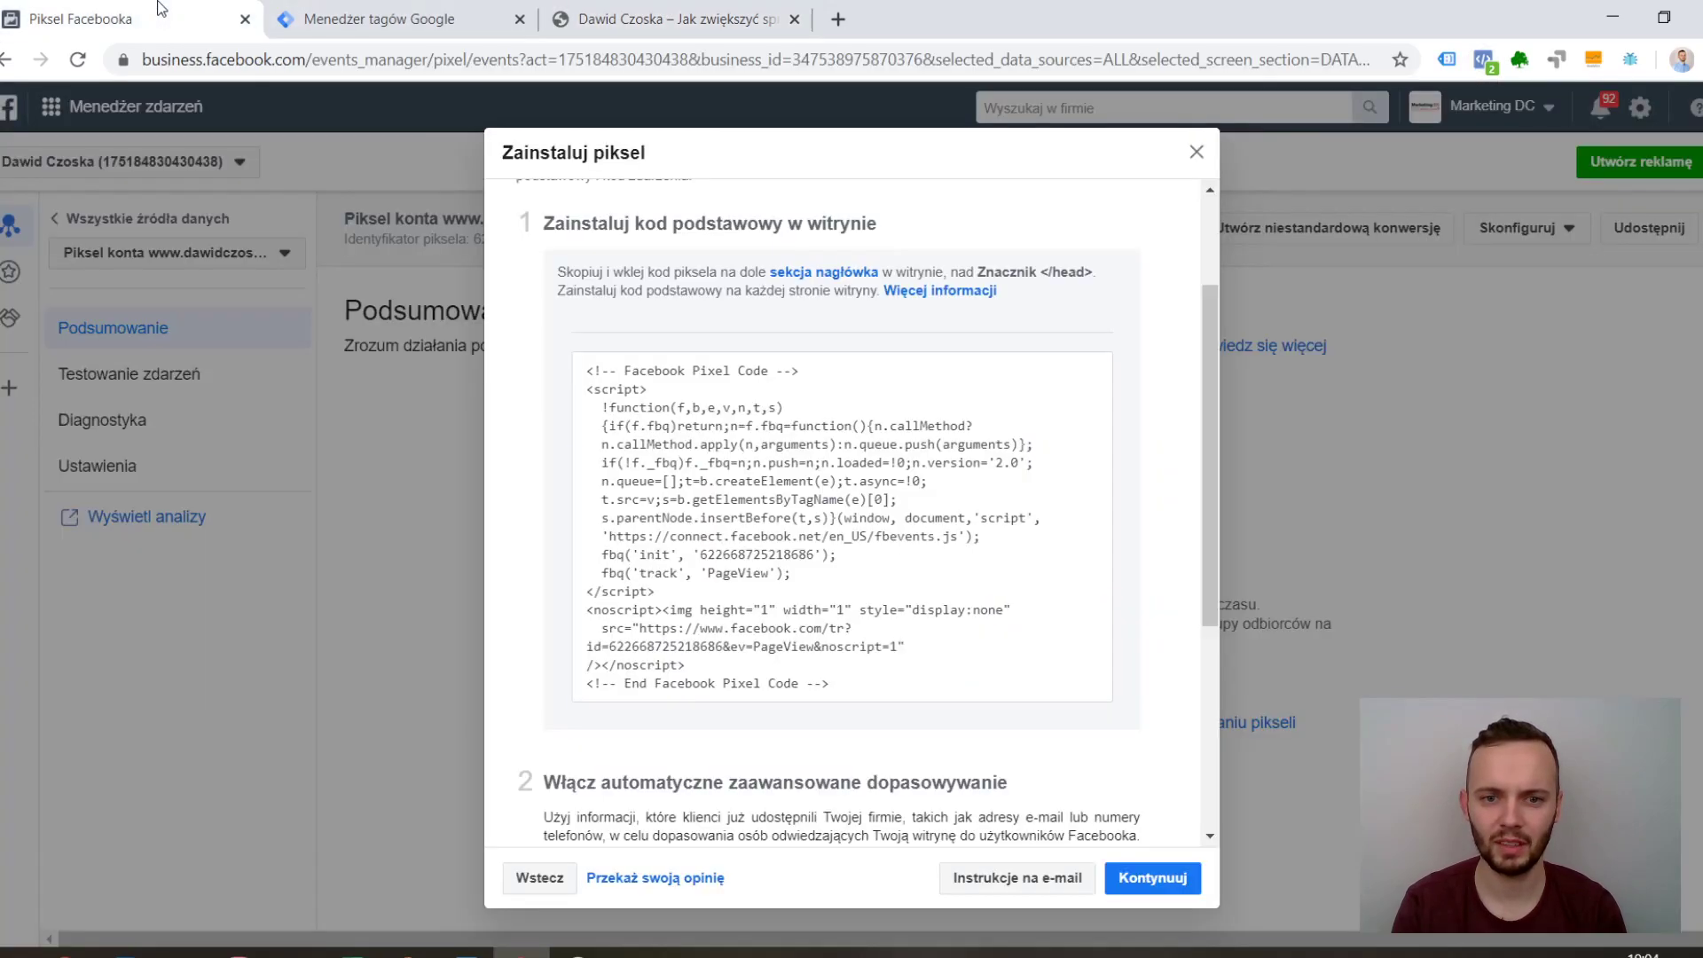
drag(1206, 437, 1205, 675)
click(758, 768)
text(www.dawidczoska.pl)
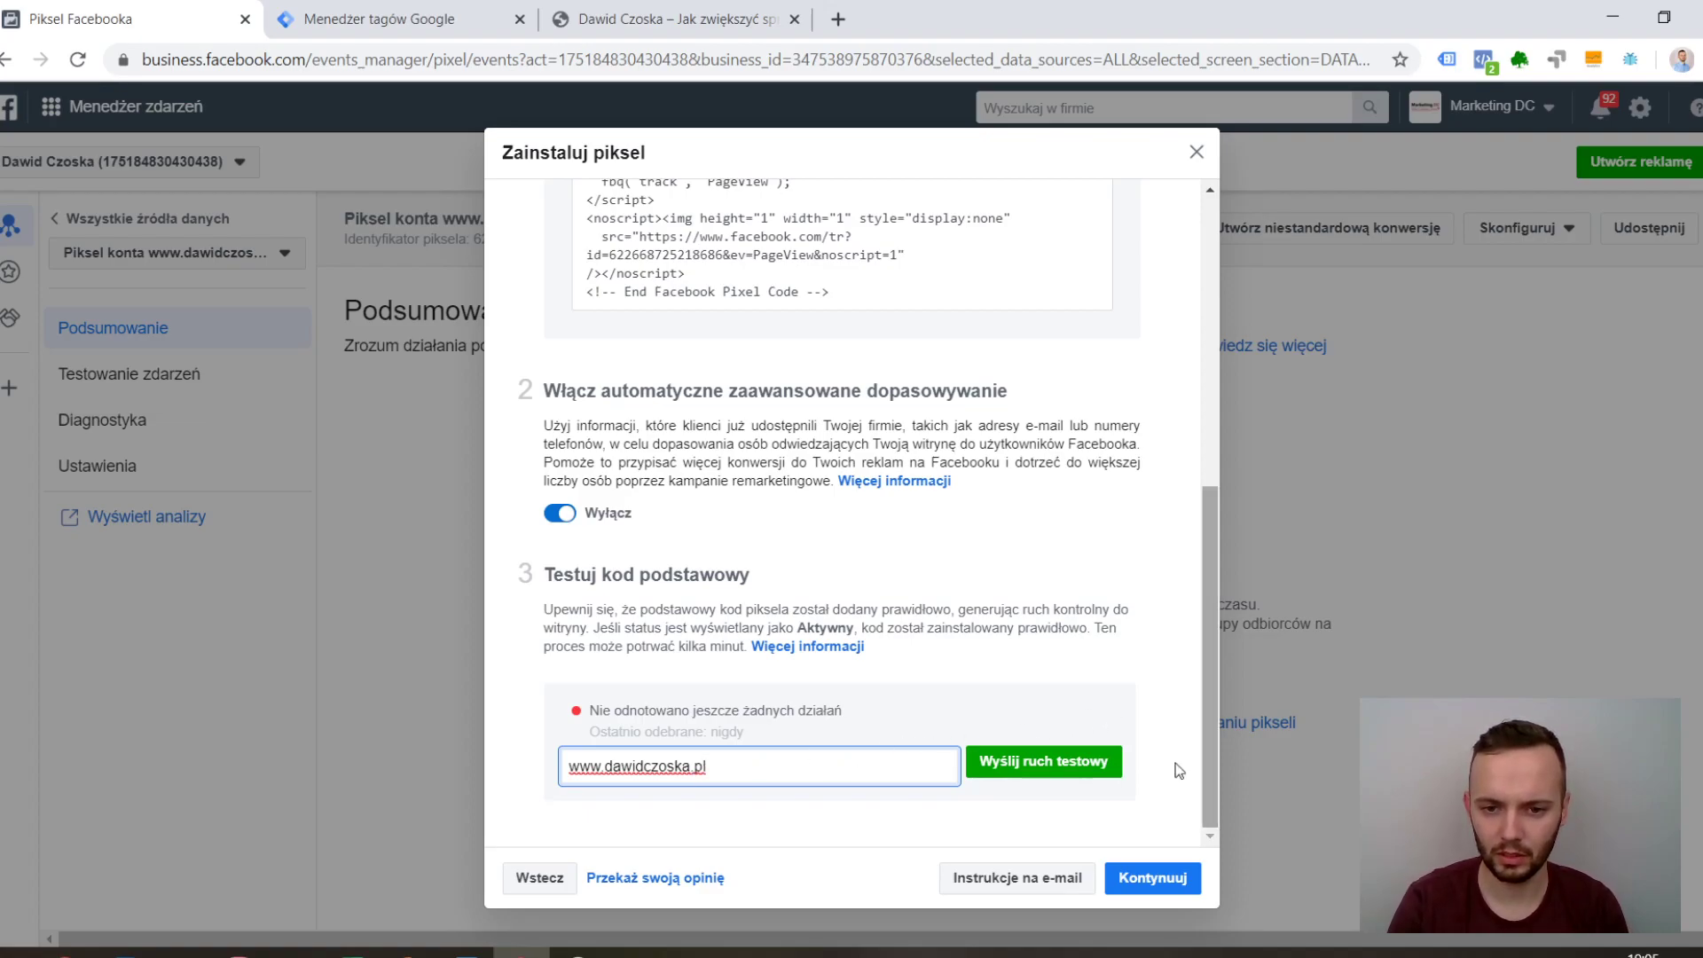
click(1051, 766)
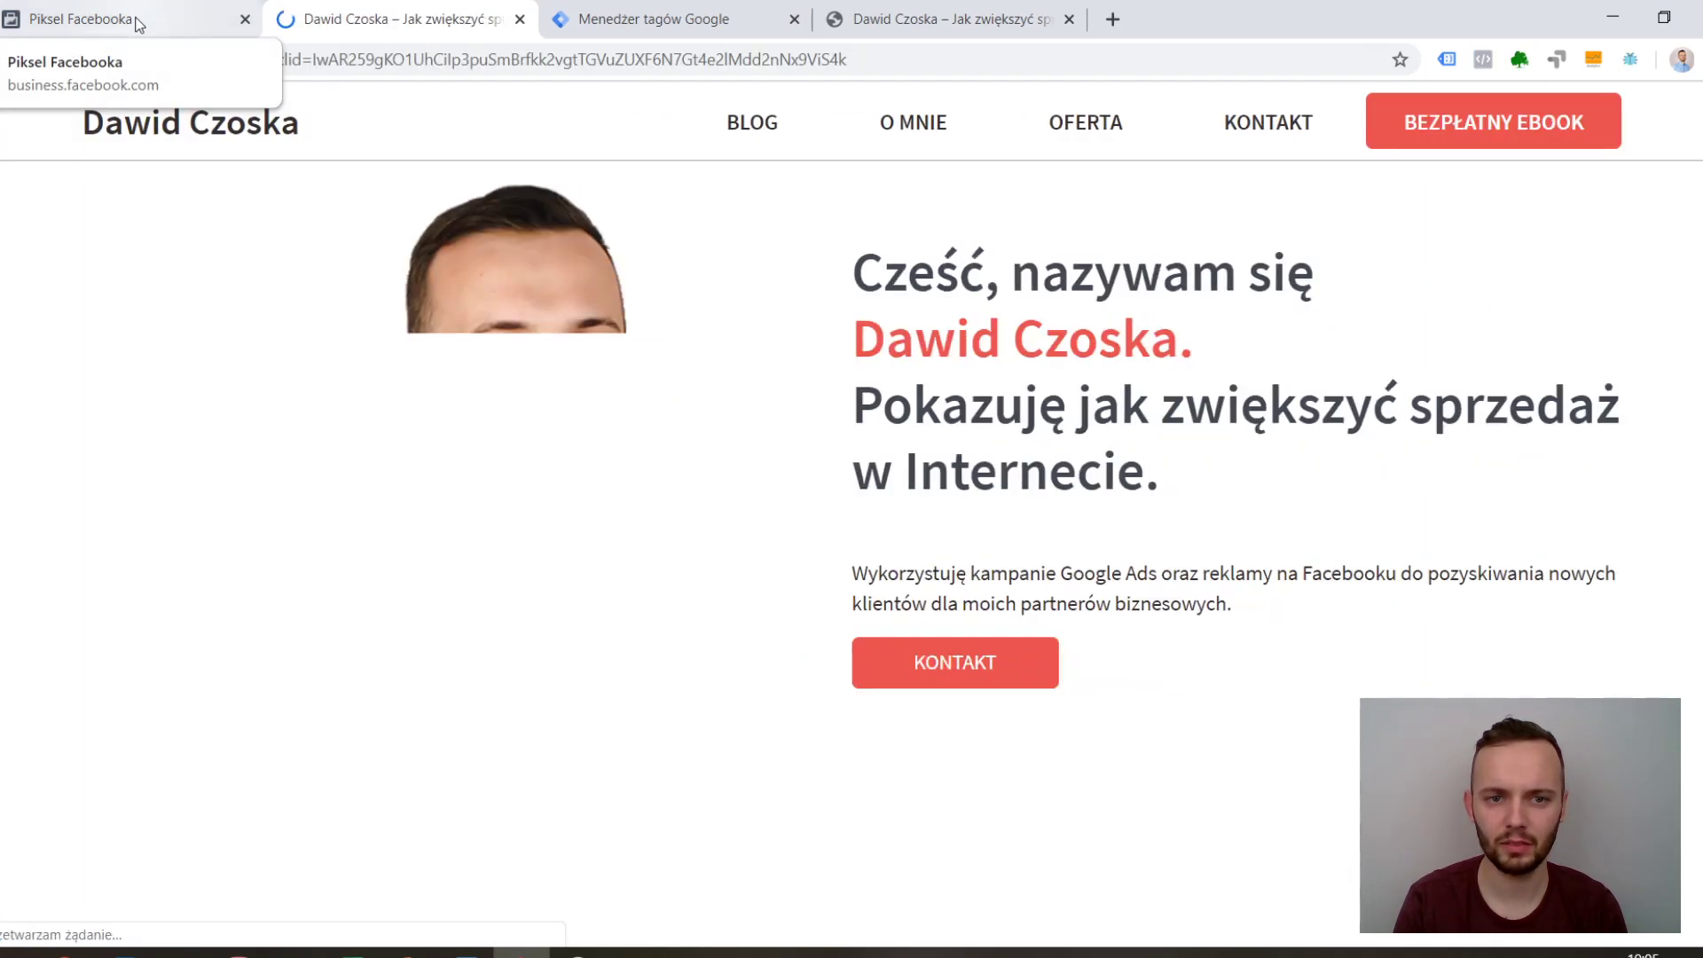
click(138, 24)
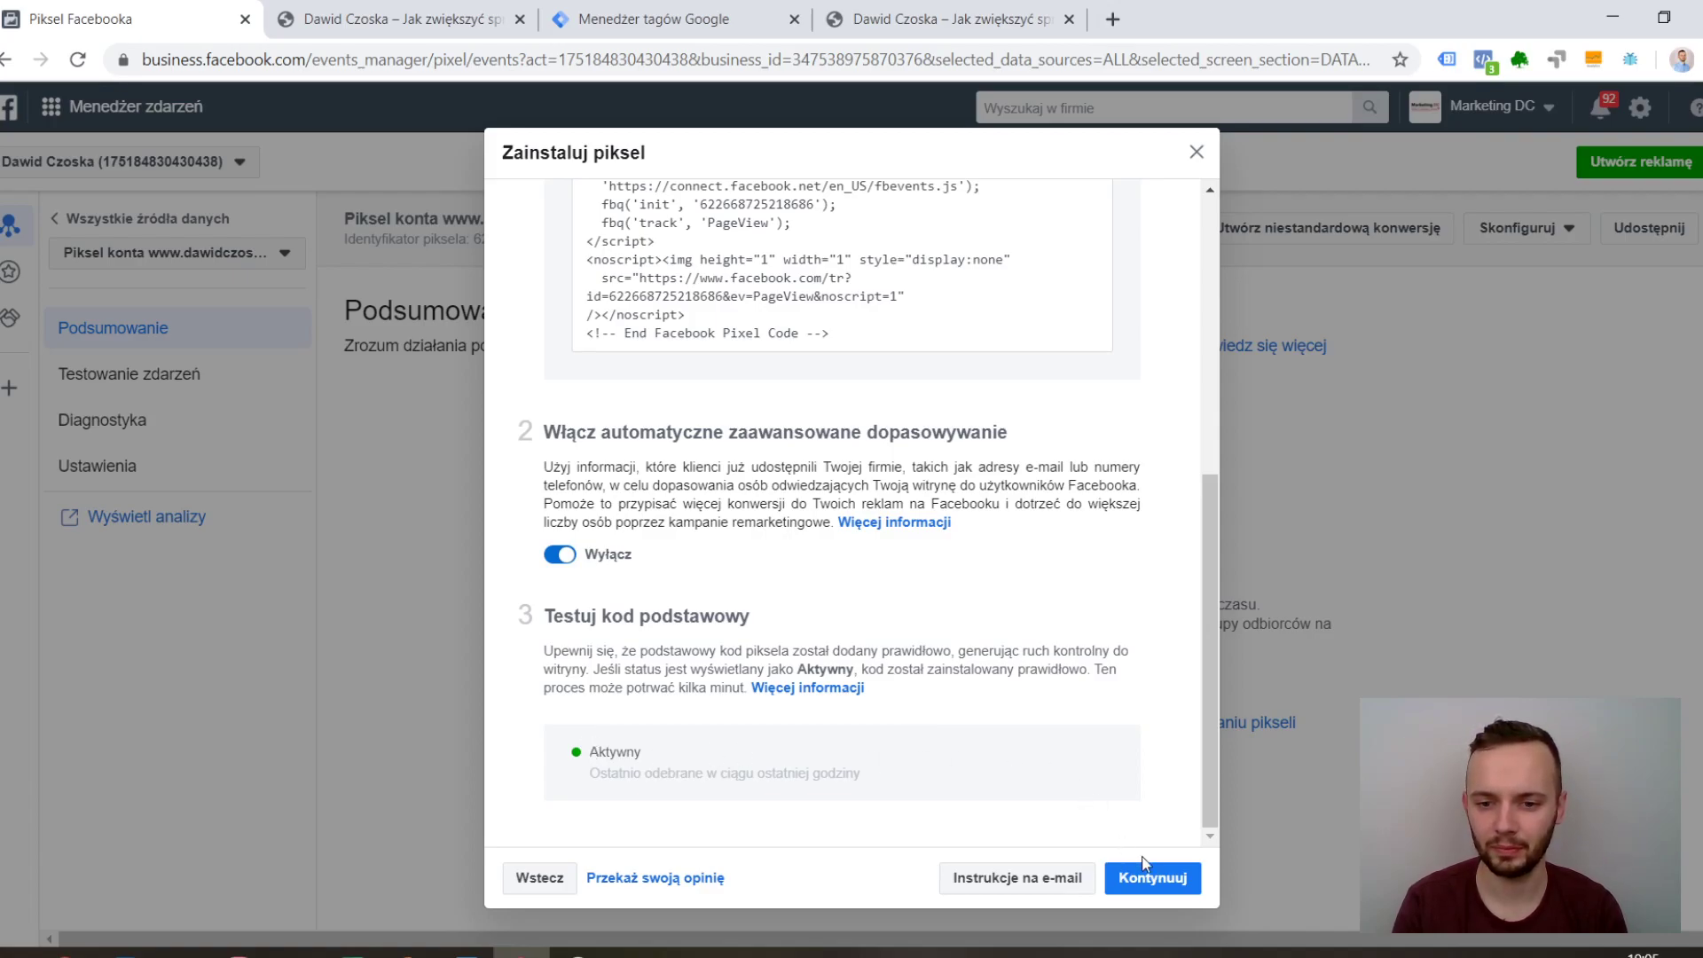
Continue past the base code installation, close the setup without adding event code, and return to the originally opened website page.
click(1152, 878)
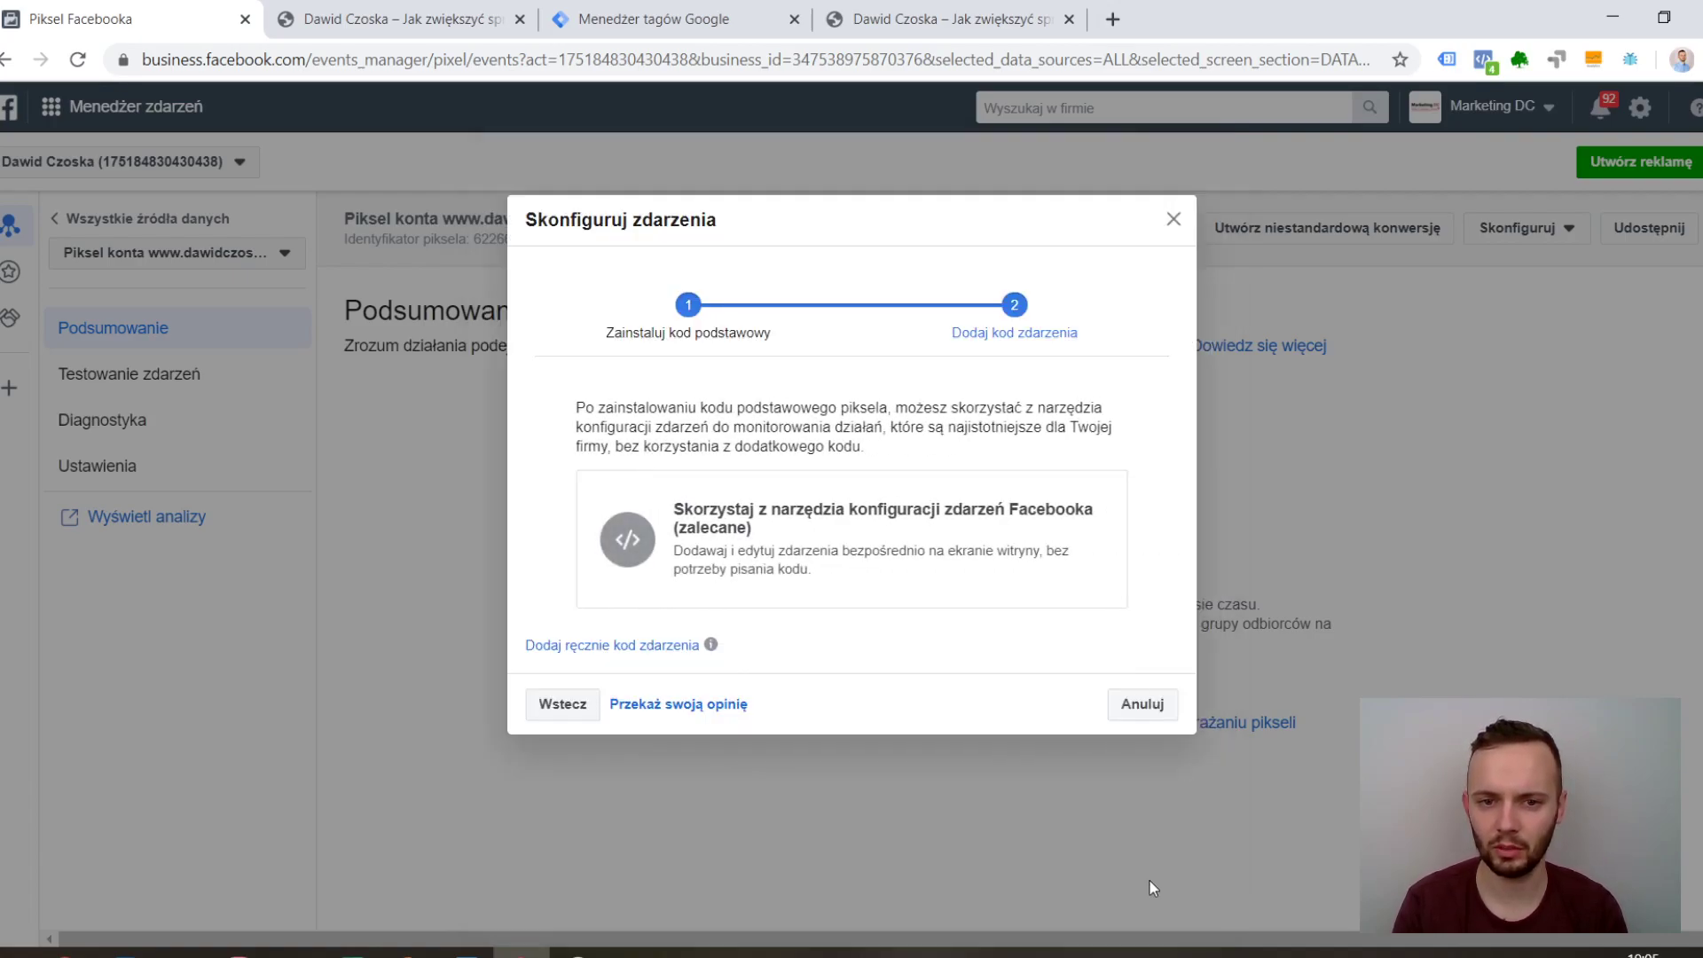
key(Escape)
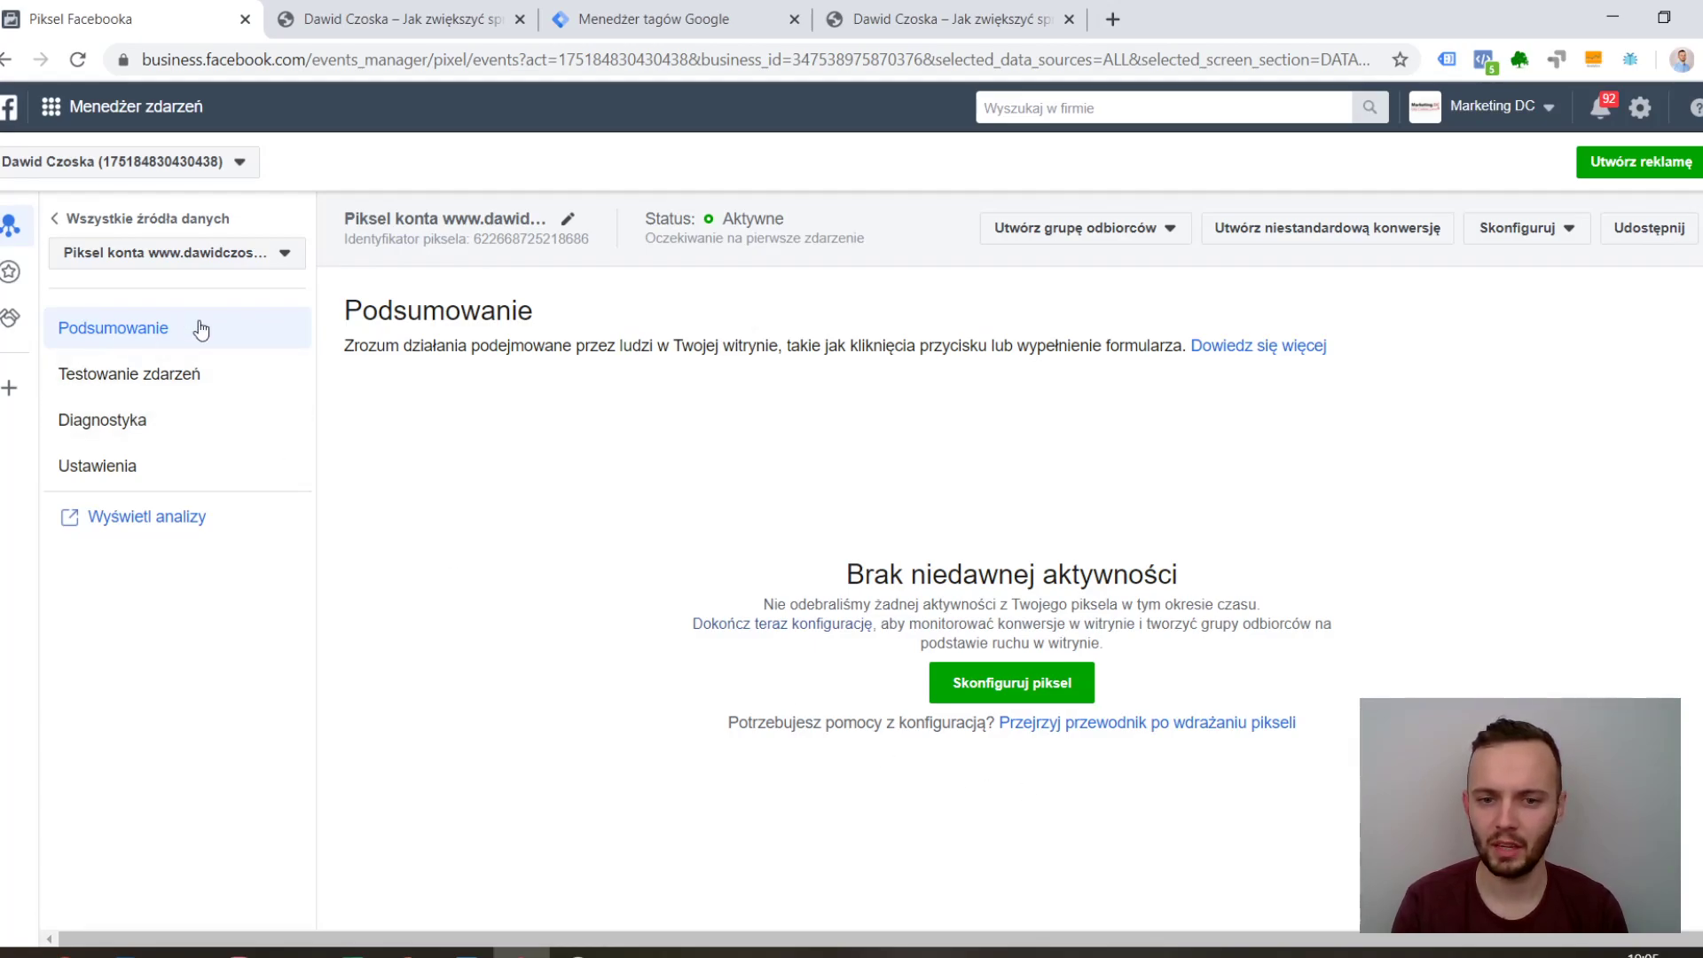
click(366, 7)
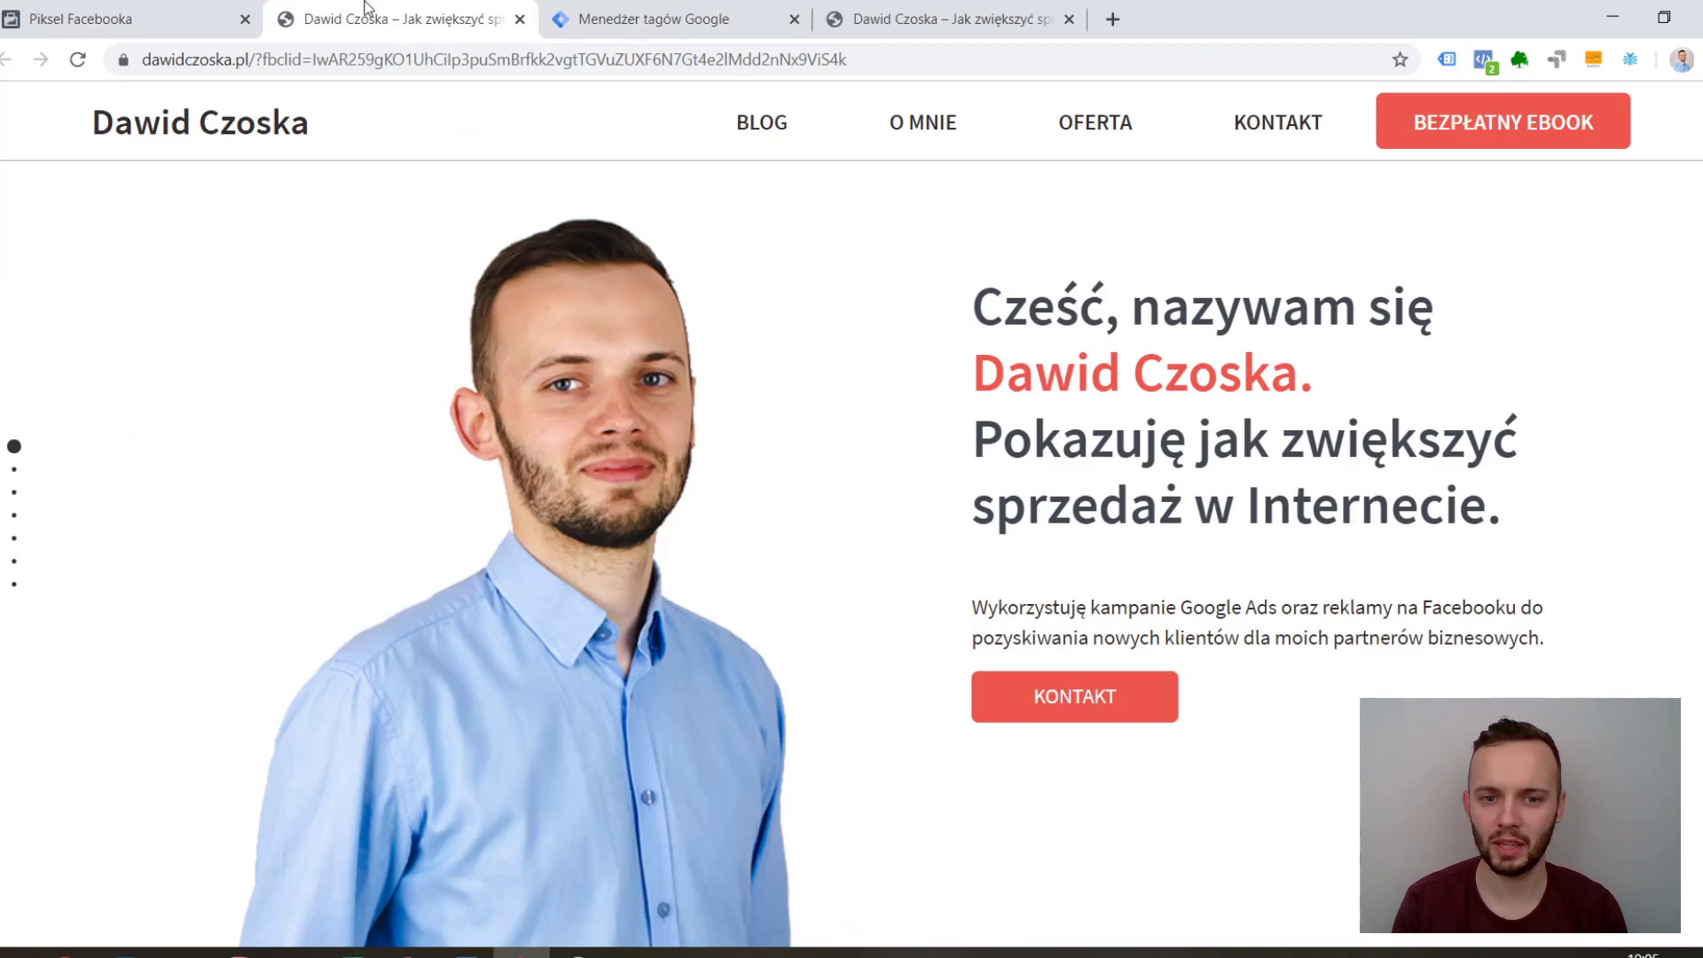
click(887, 18)
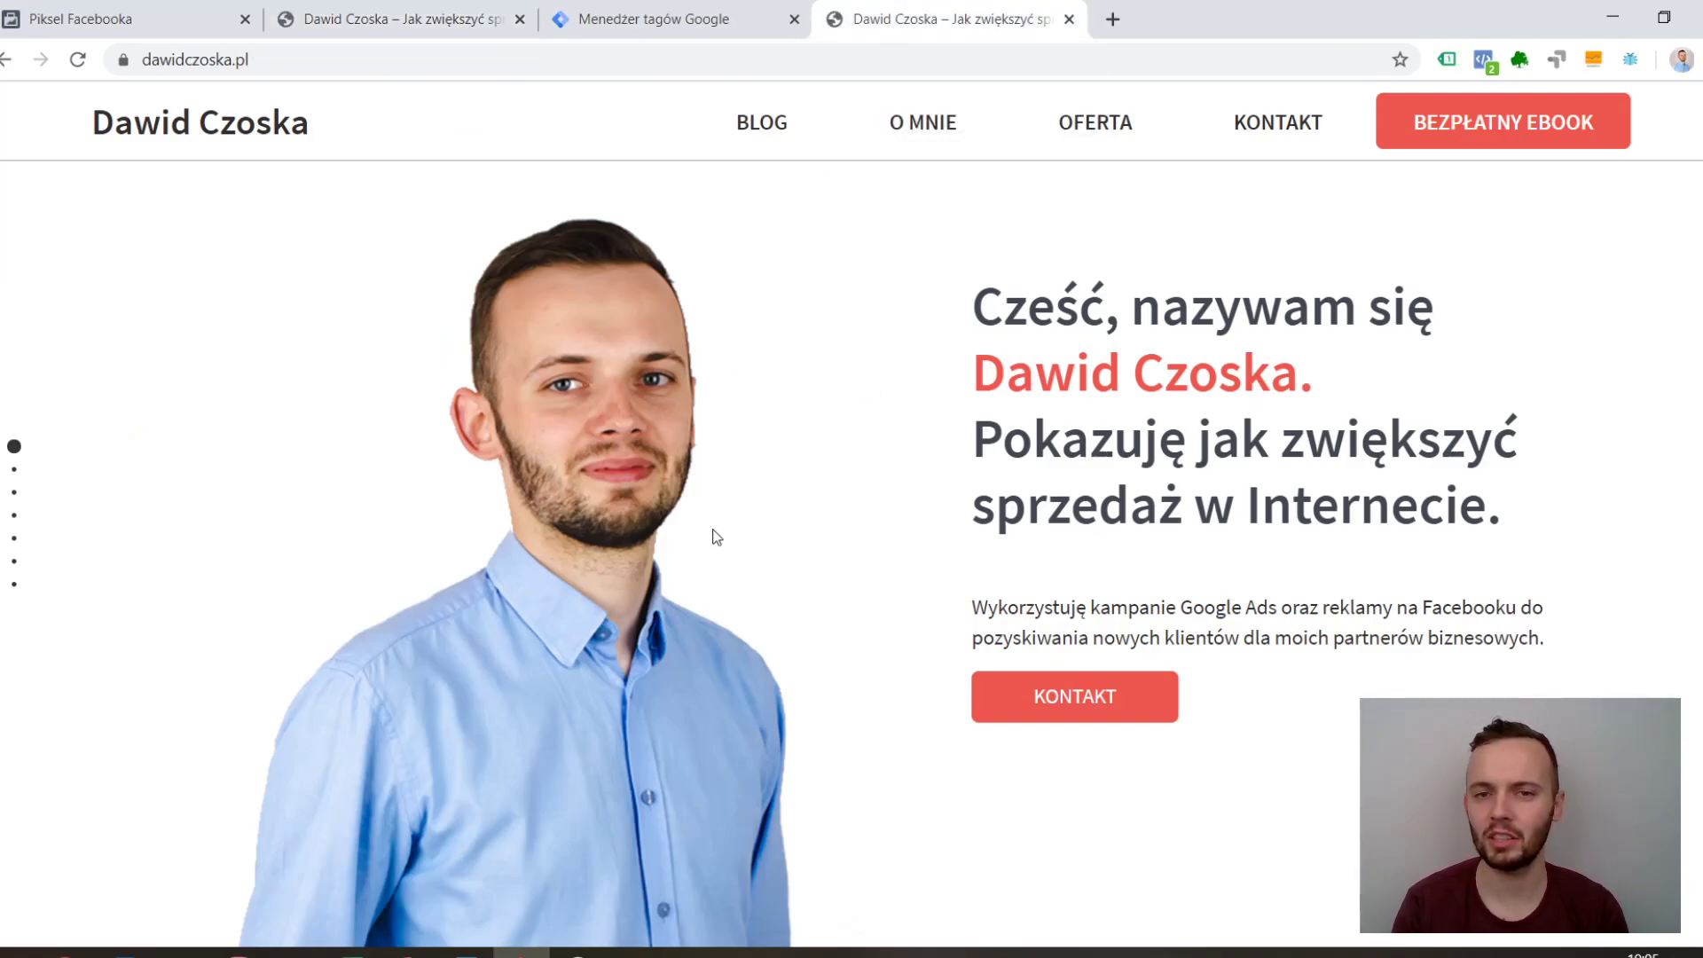